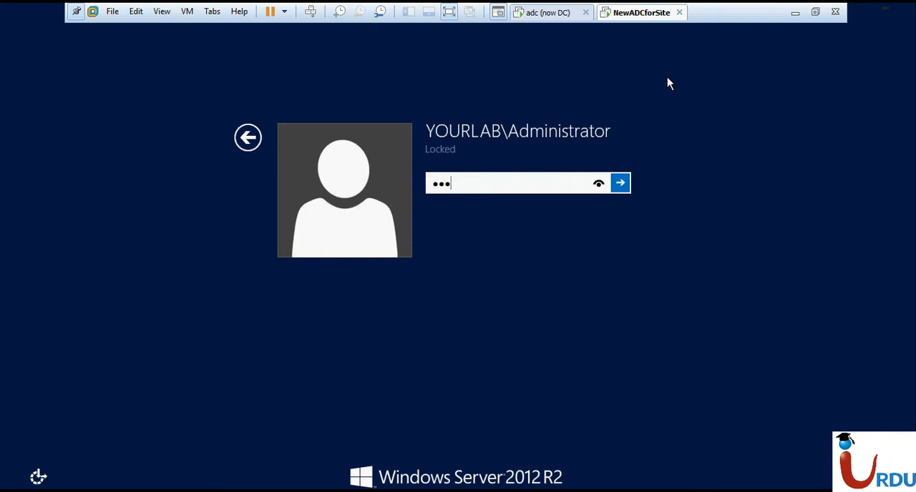
Unlock the YOURLAB administrator session on the NewADCforSite virtual machine with the account password
{"action": "type", "text": "************"}
{"action": "key", "text": "Return"}
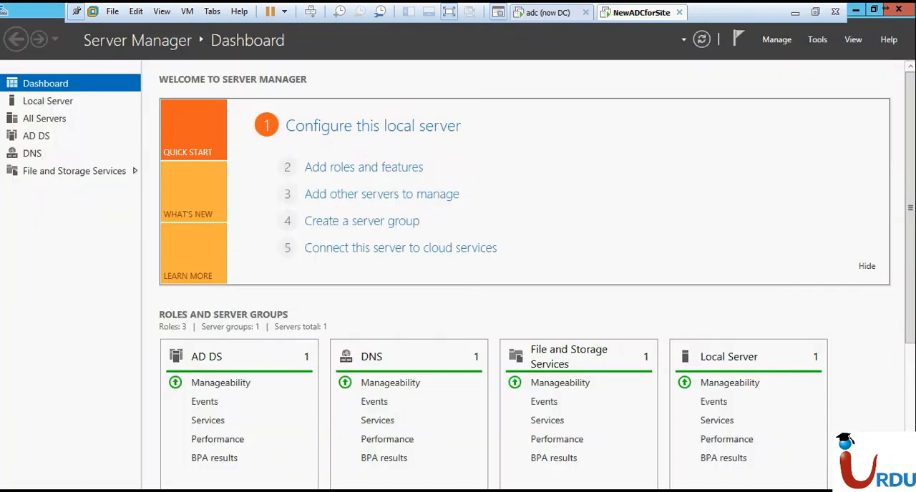
Open Active Directory Users and Computers by running dsa.msc on NewADCforSite
{"action": "key", "text": "super+r"}
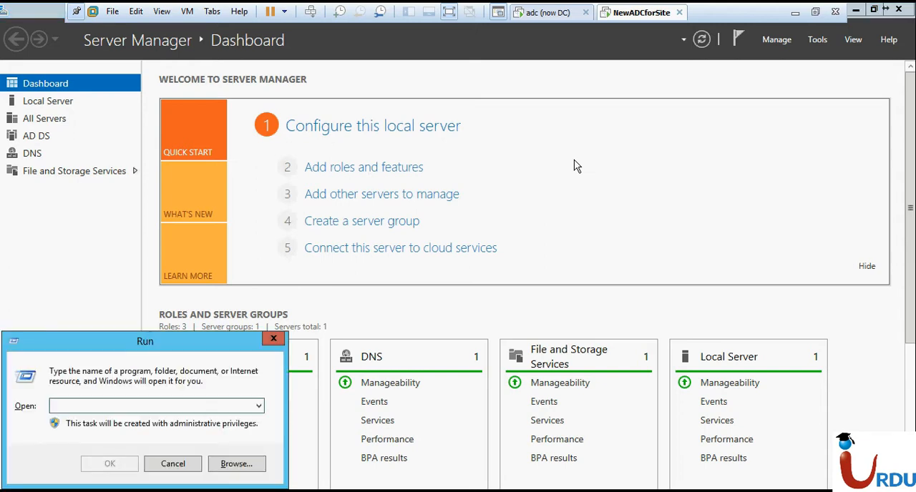
{"action": "type", "text": "dsa.msc"}
{"action": "key", "text": "Return"}
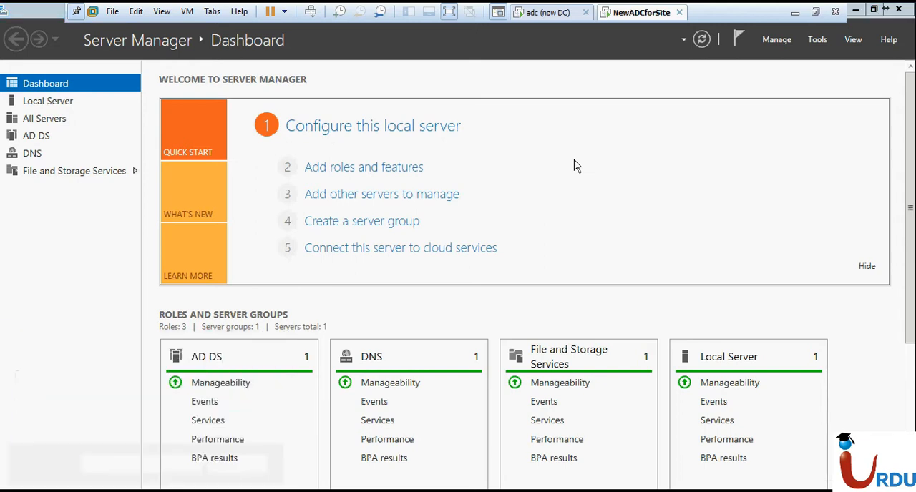
Display the contents of the MYLAB.local domain on the adc machine and of yourlab.local on NewADCforSite
{"action": "left_click", "coordinate": [549, 13]}
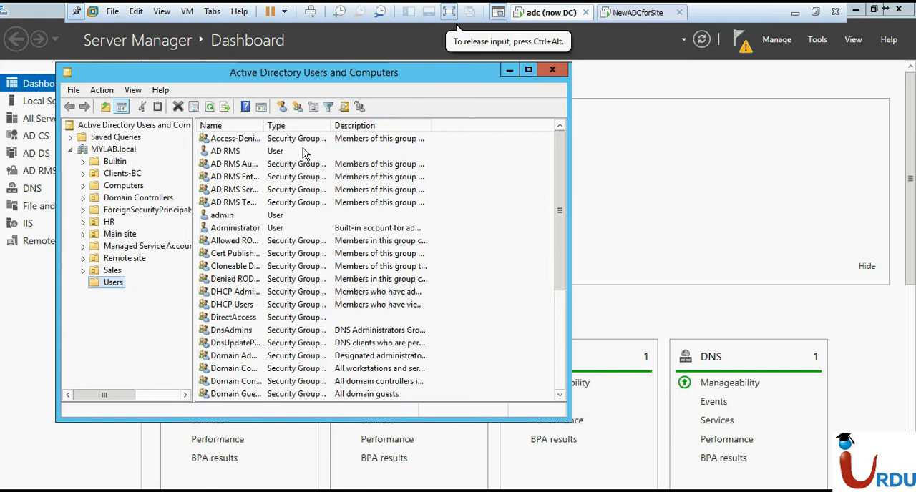
{"action": "left_click", "coordinate": [123, 150]}
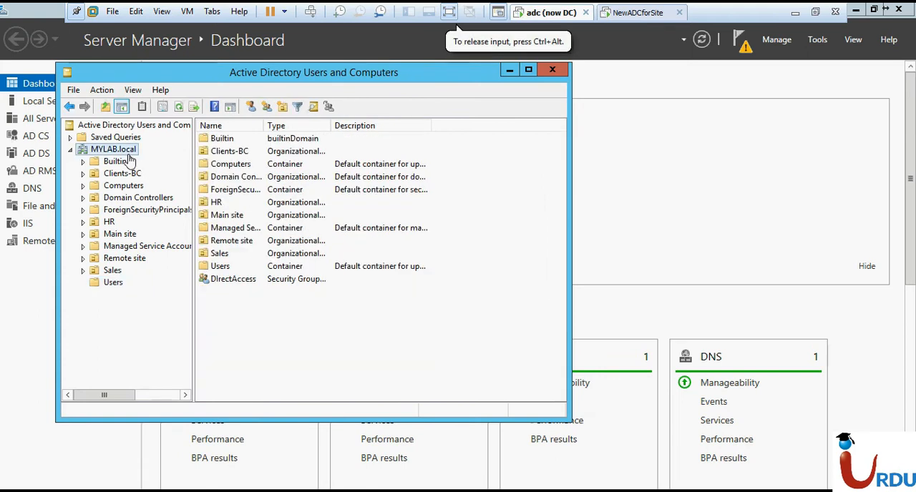
{"action": "left_click", "coordinate": [657, 10]}
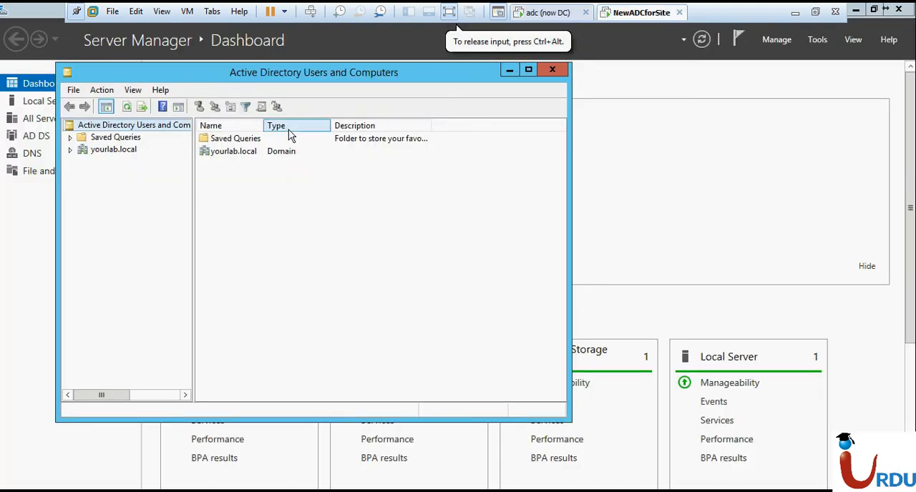
{"action": "left_click", "coordinate": [70, 149]}
{"action": "left_click", "coordinate": [102, 152]}
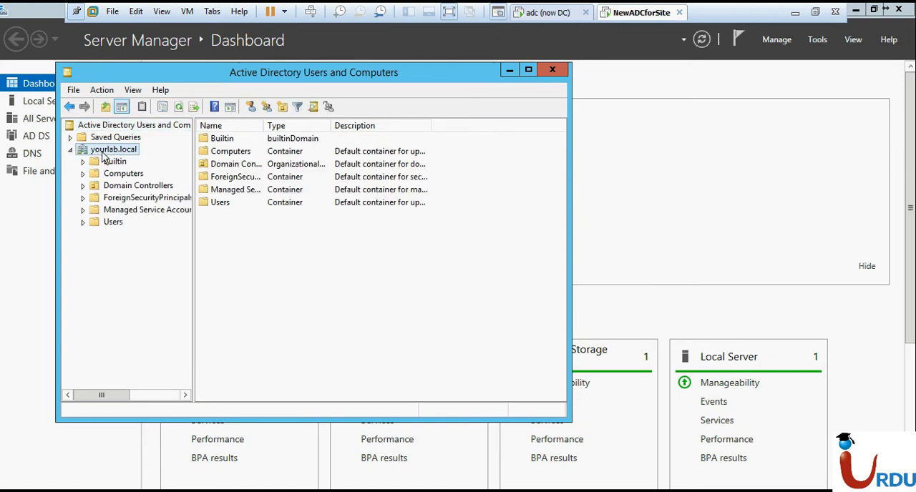
Check the domain functional level of MYLAB.local on the adc virtual machine
{"action": "left_click", "coordinate": [547, 13]}
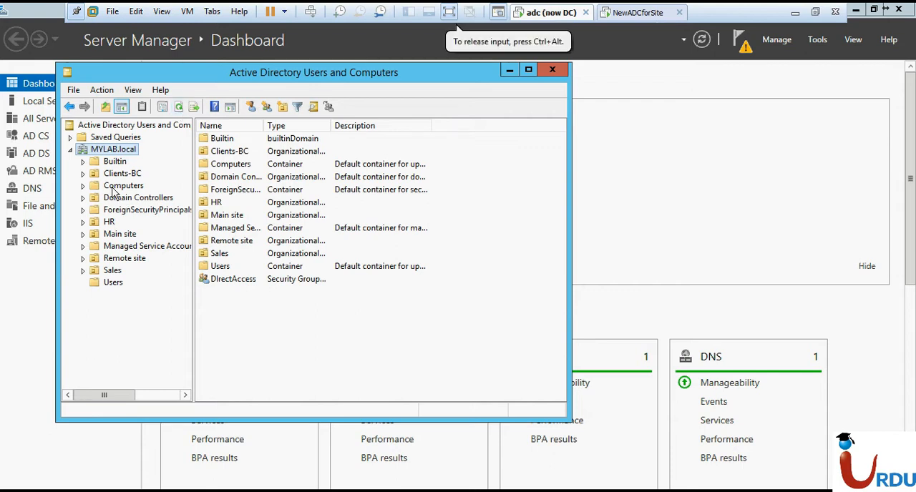
{"action": "right_click", "coordinate": [125, 155]}
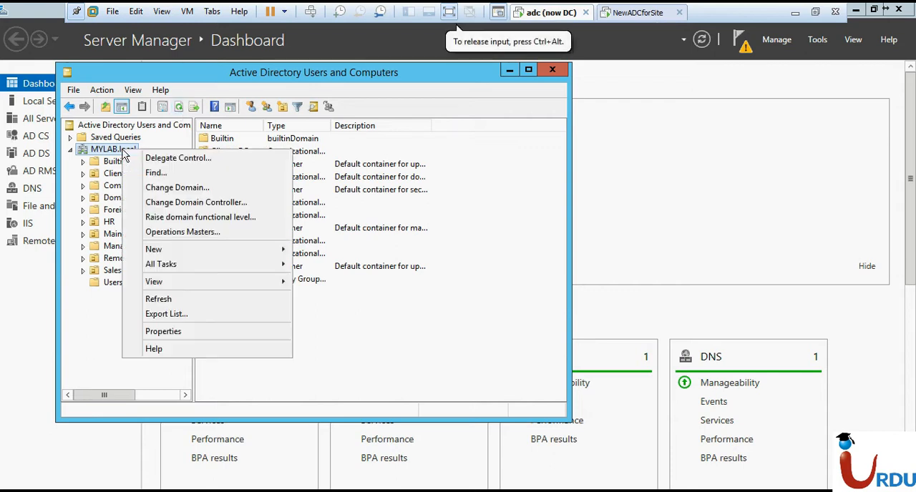
{"action": "left_click", "coordinate": [187, 218]}
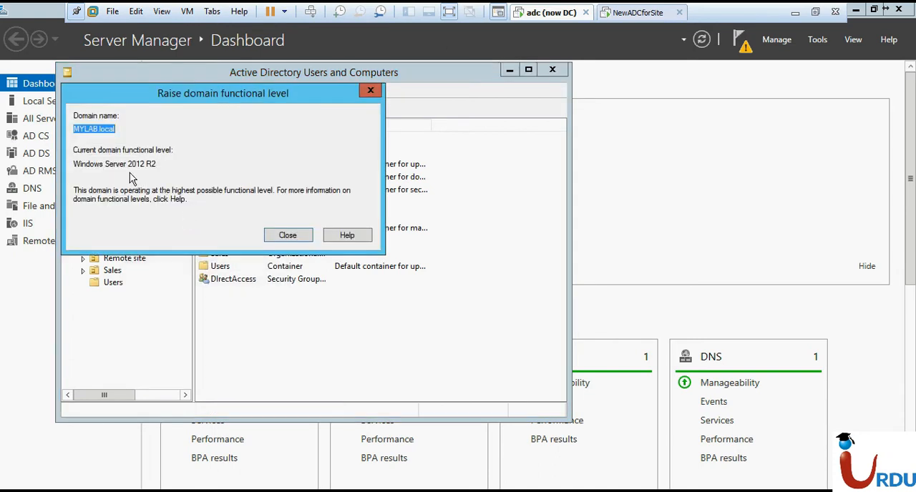
{"action": "left_click_drag", "start_coordinate": [128, 165], "coordinate": [152, 165]}
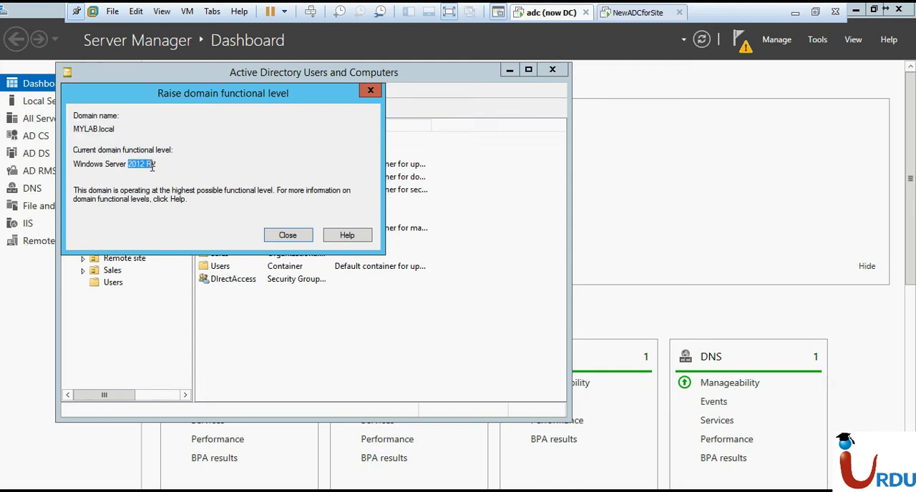
{"action": "left_click", "coordinate": [302, 237]}
Check the domain functional level of yourlab.local on the NewADCforSite virtual machine
{"action": "left_click", "coordinate": [633, 14]}
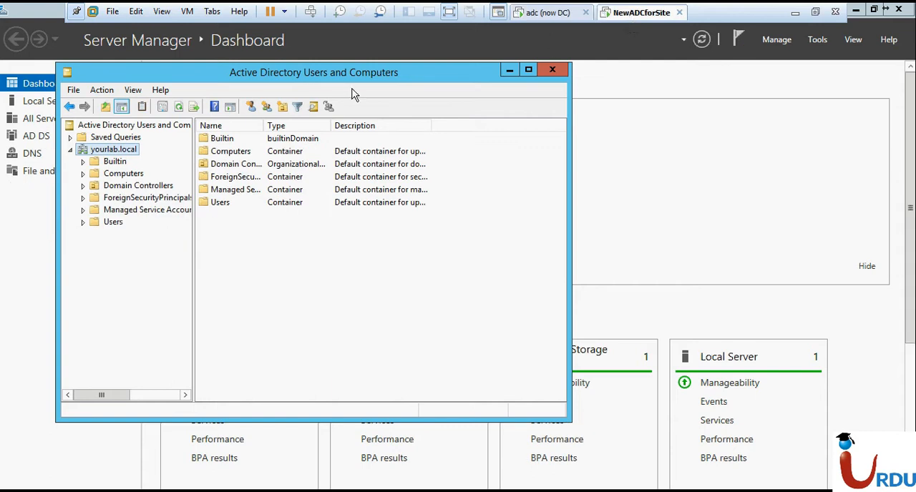
{"action": "right_click", "coordinate": [123, 152]}
{"action": "left_click", "coordinate": [179, 214]}
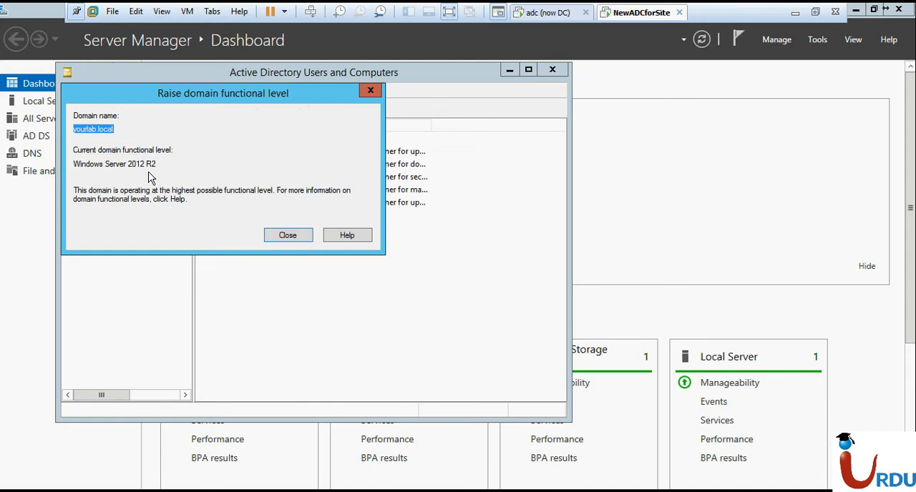
{"action": "left_click", "coordinate": [286, 235]}
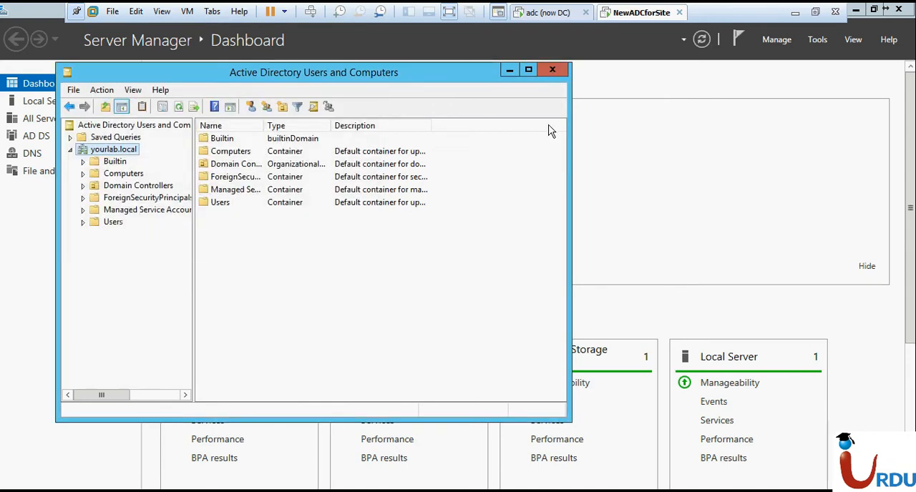
{"action": "left_click", "coordinate": [547, 12]}
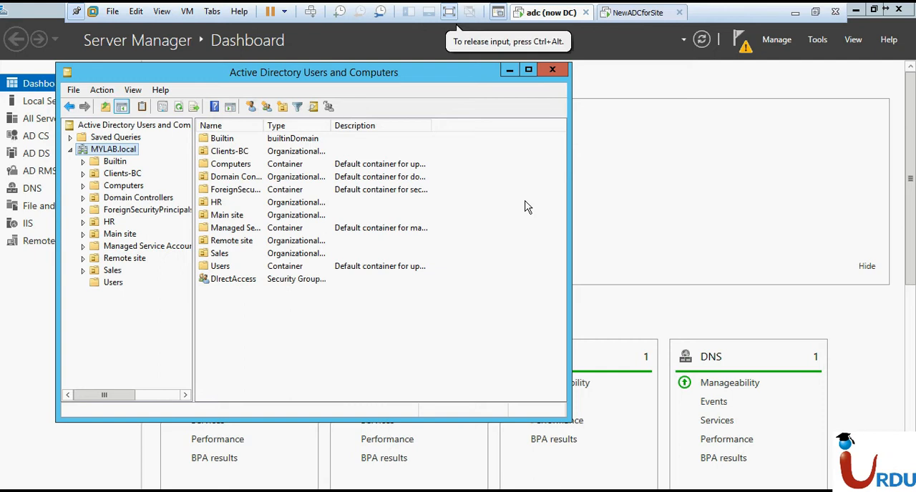
{"action": "left_click", "coordinate": [629, 13]}
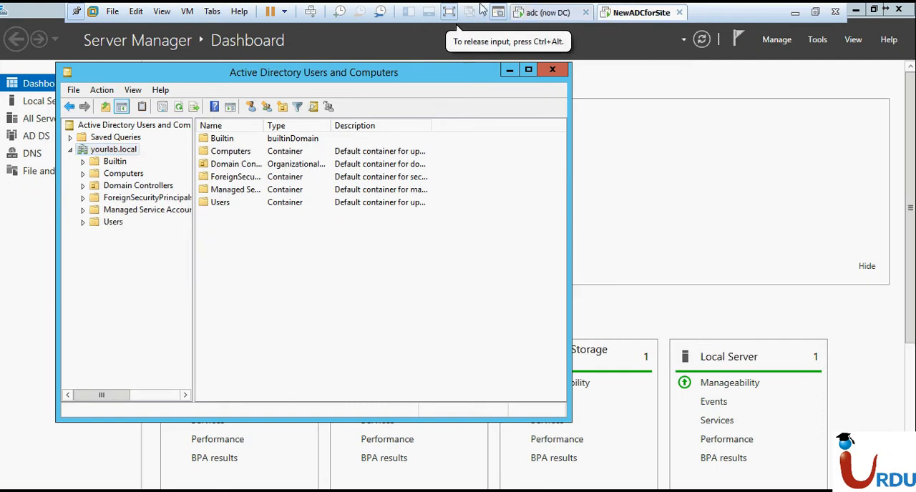
{"action": "key", "text": "super+r"}
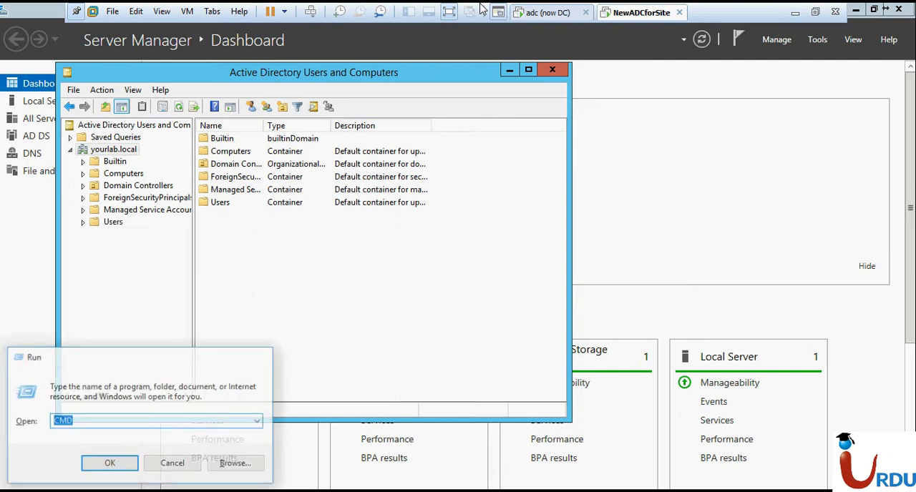
{"action": "key", "text": "Return"}
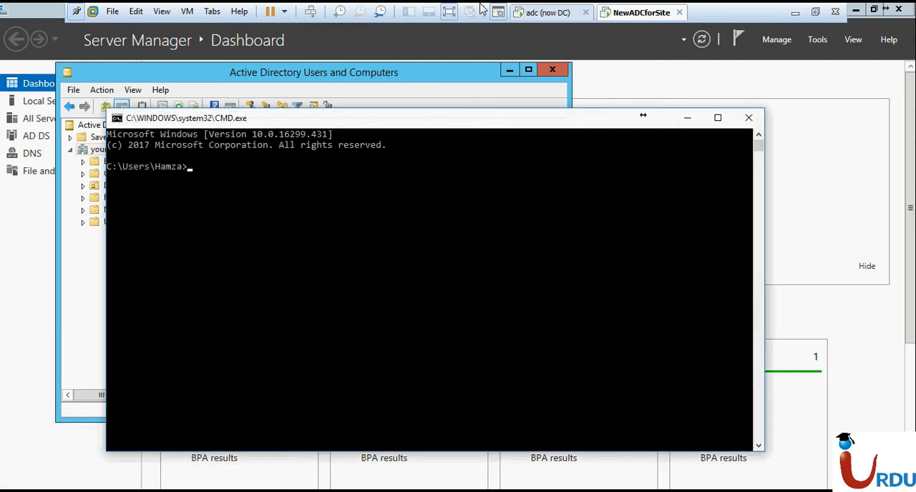
{"action": "left_click", "coordinate": [748, 117]}
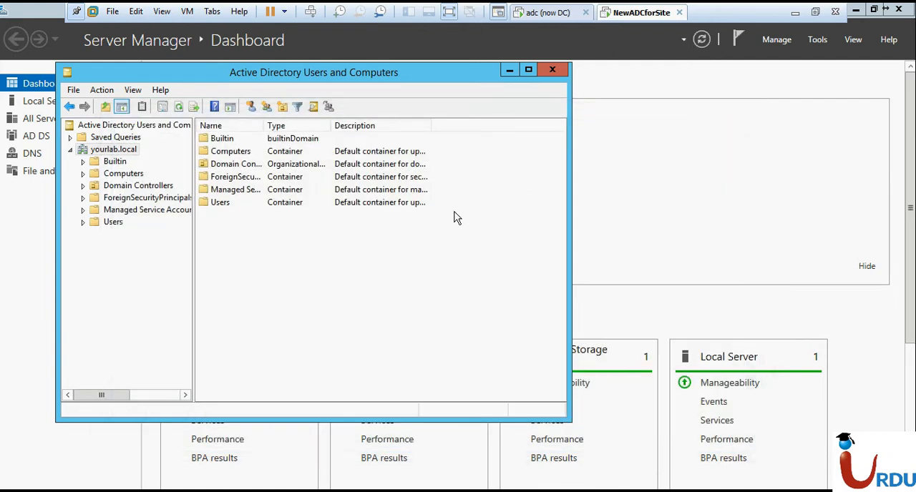
Look up the IP configuration of NewADCforSite by running ipconfig in a command prompt
{"action": "key", "text": "super+r"}
{"action": "type", "text": "c"}
{"action": "key", "text": "Return"}
{"action": "type", "text": "ipconfig"}
{"action": "key", "text": "Return"}
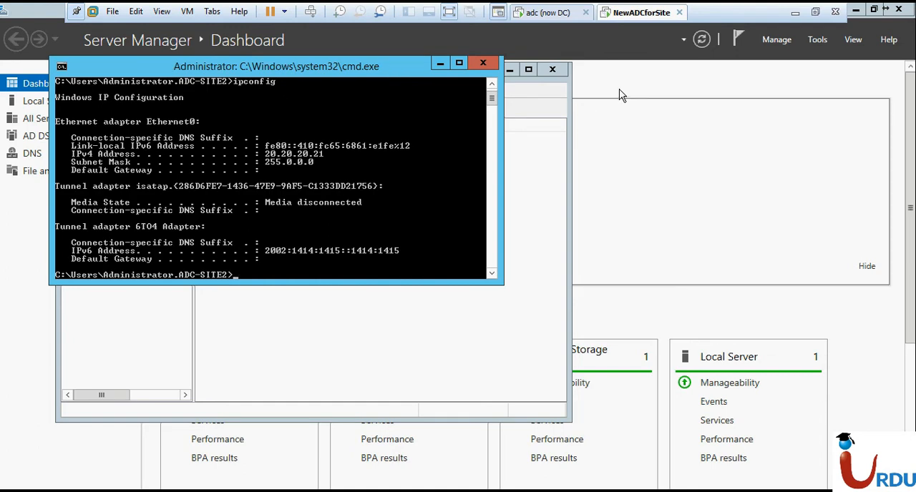
Test the connection from the adc machine by pinging 20.20.20.21 in a command prompt, and close the prompt
{"action": "left_click", "coordinate": [561, 12]}
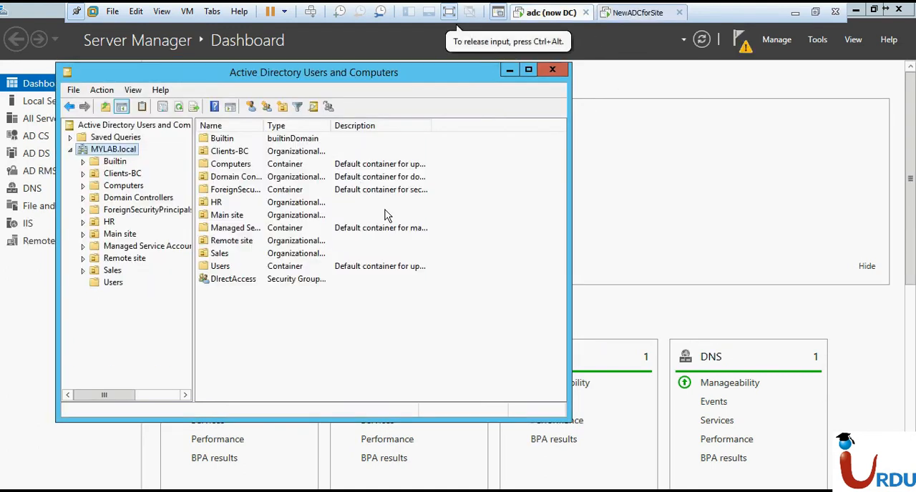
{"action": "key", "text": "super+r"}
{"action": "type", "text": "cmd"}
{"action": "key", "text": "Return"}
{"action": "type", "text": "ping 20.20"}
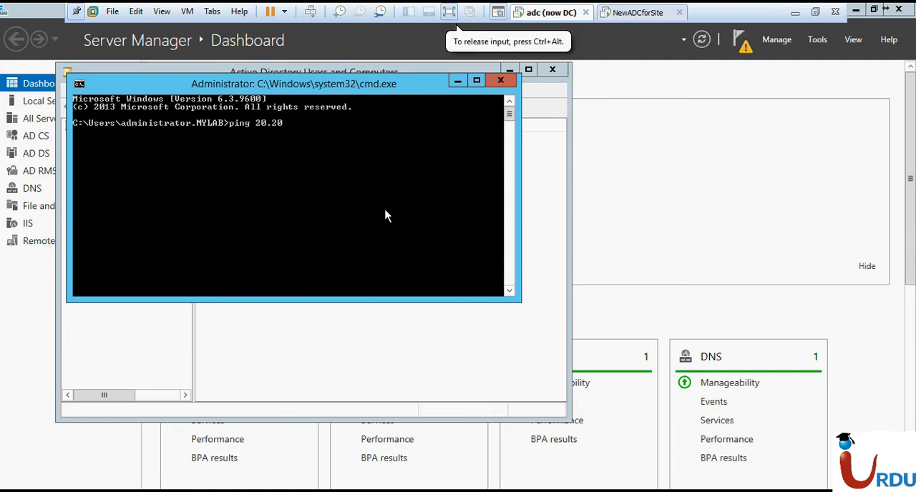
{"action": "type", "text": ".20.21"}
{"action": "key", "text": "Return"}
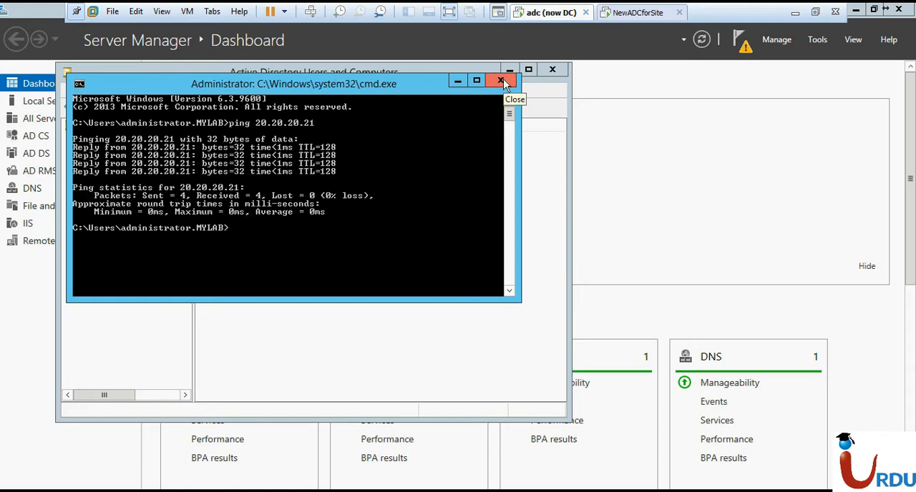
{"action": "left_click", "coordinate": [500, 80]}
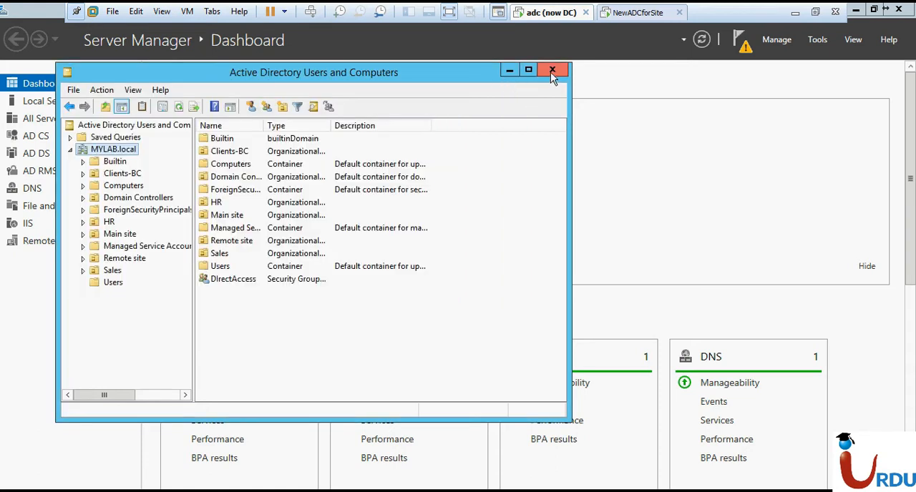
Open the DNS Manager console by running dnsmgmt.msc on the adc machine, and select the ADC server
{"action": "key", "text": "super+r"}
{"action": "type", "text": "dn"}
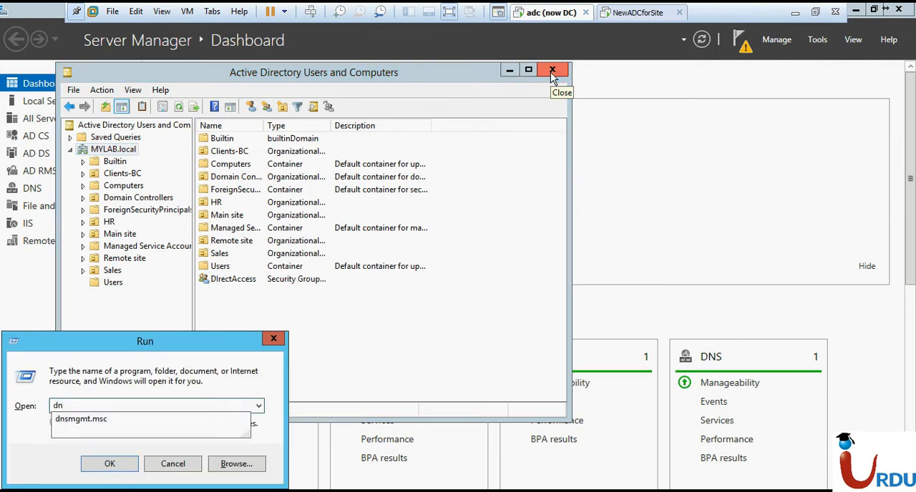
{"action": "key", "text": "Down"}
{"action": "key", "text": "Return"}
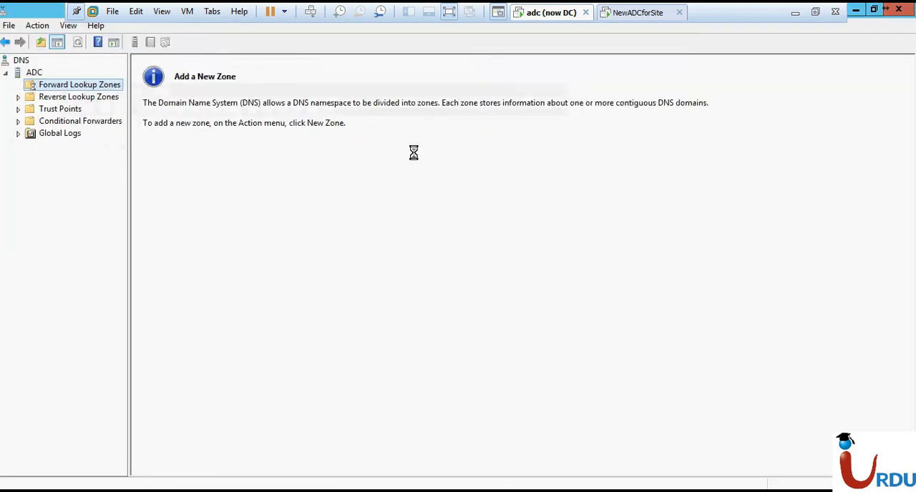
{"action": "key", "text": "Up"}
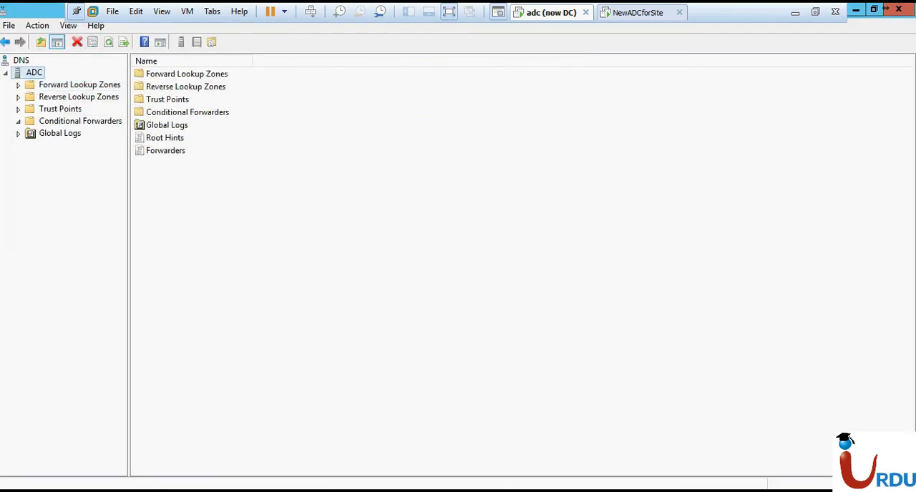
{"action": "left_click", "coordinate": [714, 369]}
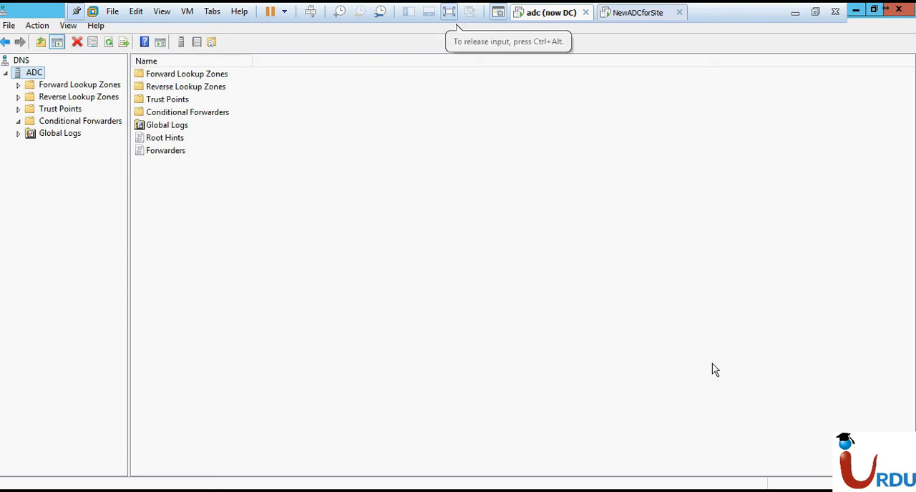
Allow zone transfers to any server in the properties of the MYLAB.local forward lookup zone
{"action": "left_click", "coordinate": [18, 85]}
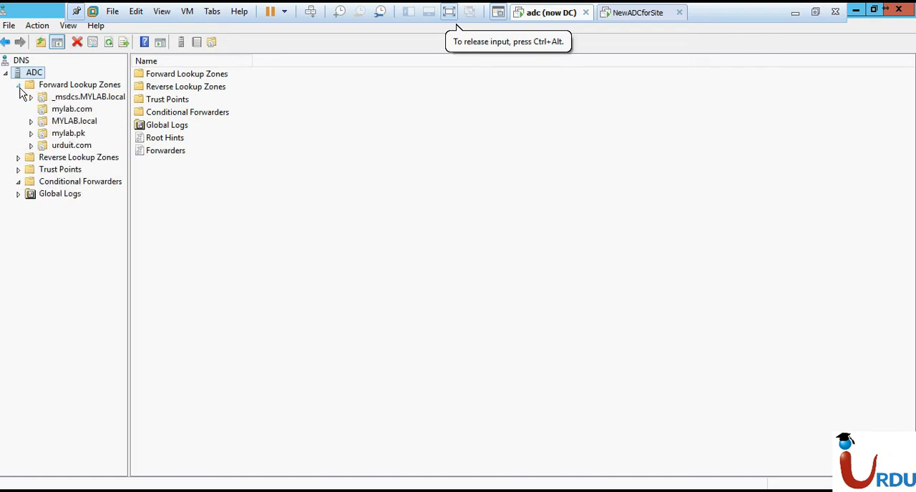
{"action": "left_click", "coordinate": [81, 121]}
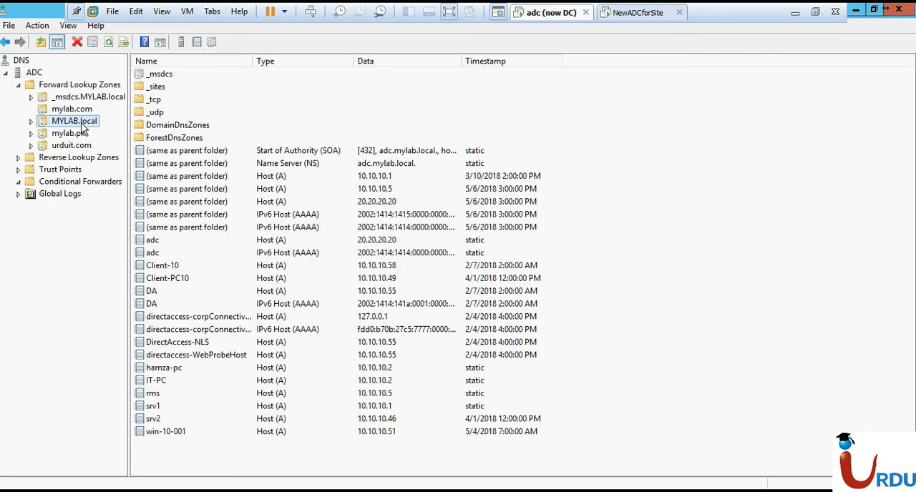
{"action": "right_click", "coordinate": [83, 126]}
{"action": "left_click", "coordinate": [150, 349]}
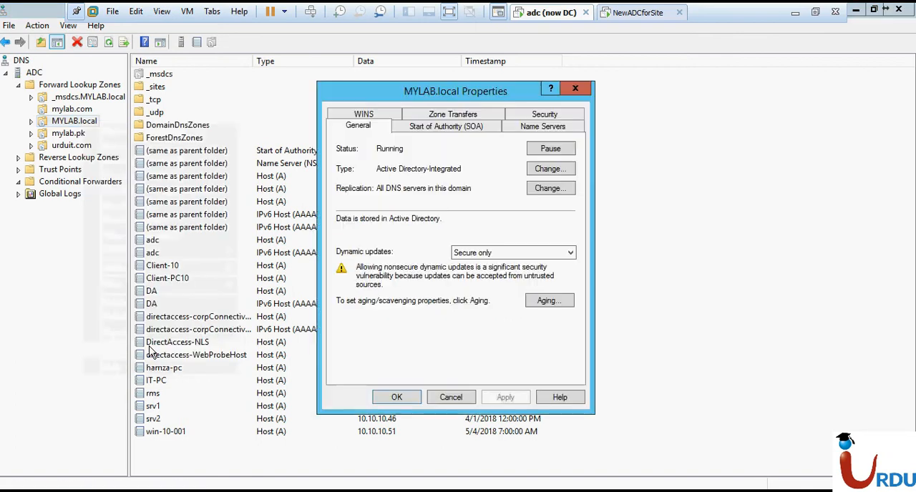
{"action": "left_click", "coordinate": [464, 116]}
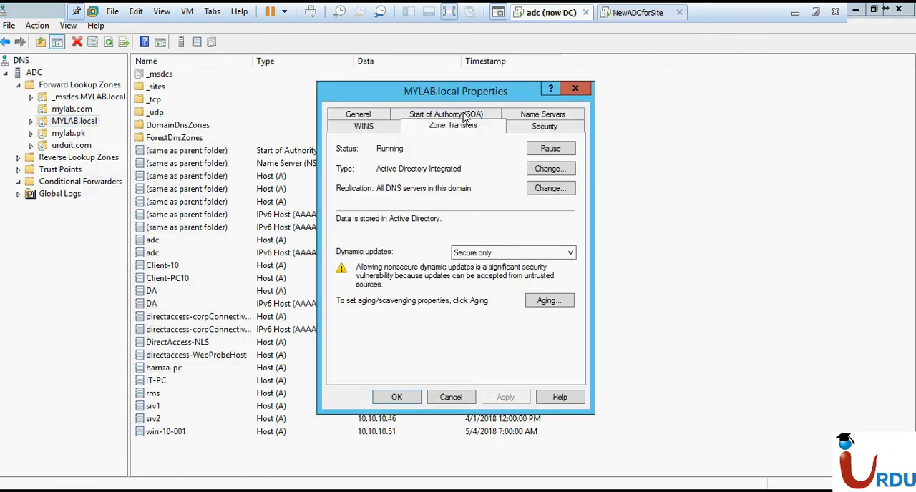
{"action": "left_click", "coordinate": [380, 168]}
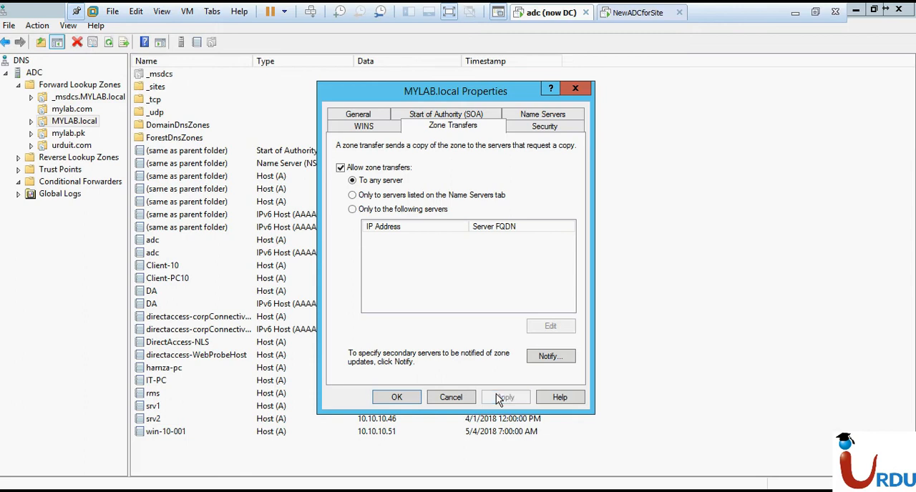
{"action": "left_click", "coordinate": [399, 399]}
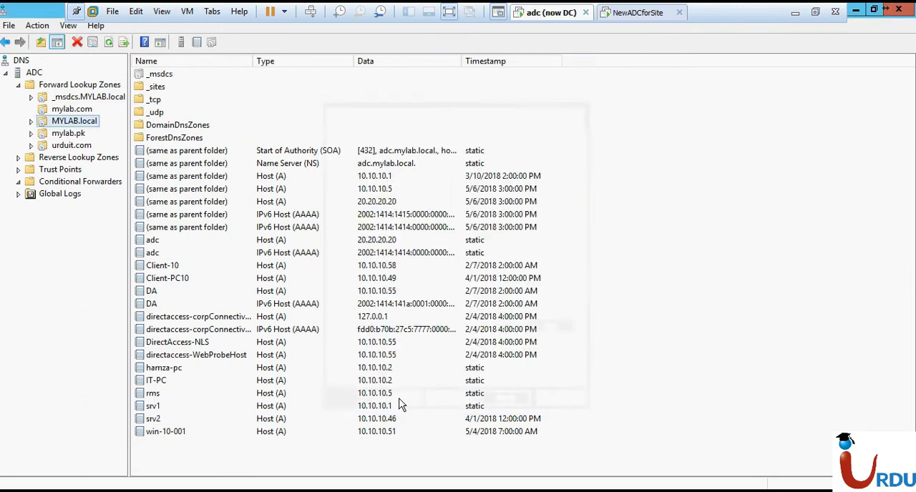
Switch to the NewADCforSite machine, open the DNS Manager console by running dnsmgmt.msc, and expand DC-NEW's forward lookup zones
{"action": "left_click", "coordinate": [633, 20]}
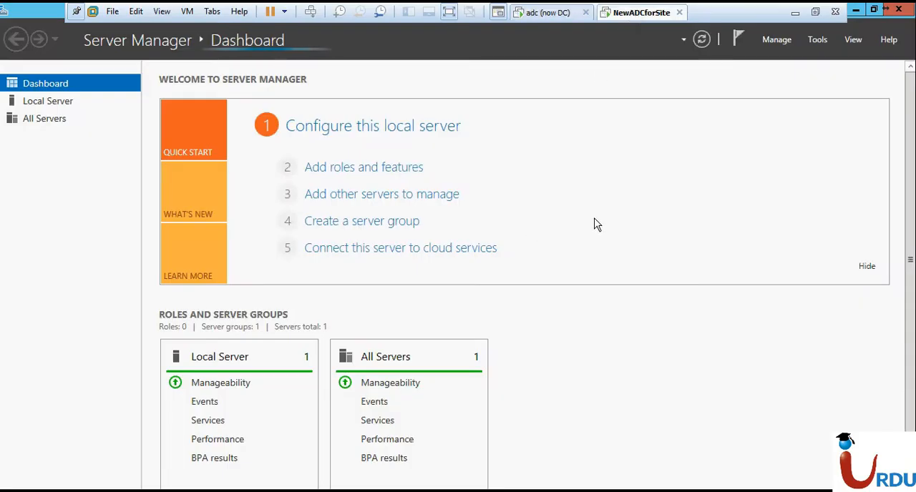
{"action": "key", "text": "super+r"}
{"action": "type", "text": "dnsmgmt.msc"}
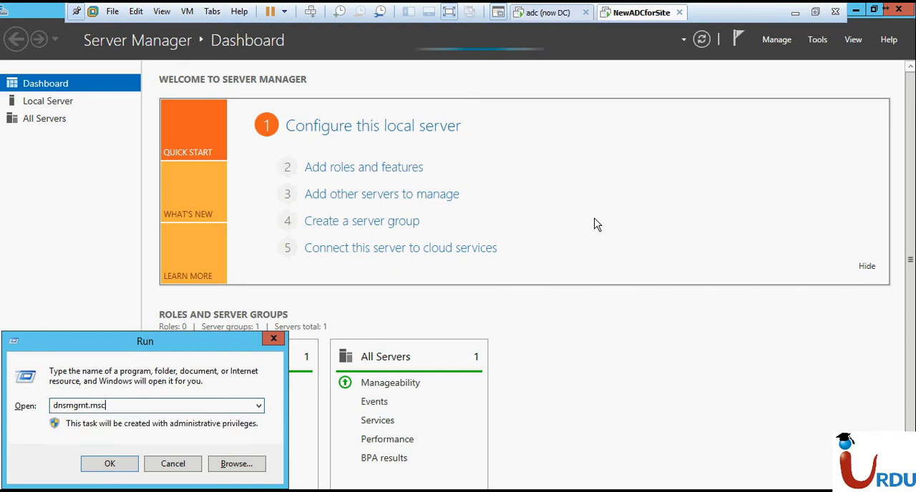
{"action": "key", "text": "Return"}
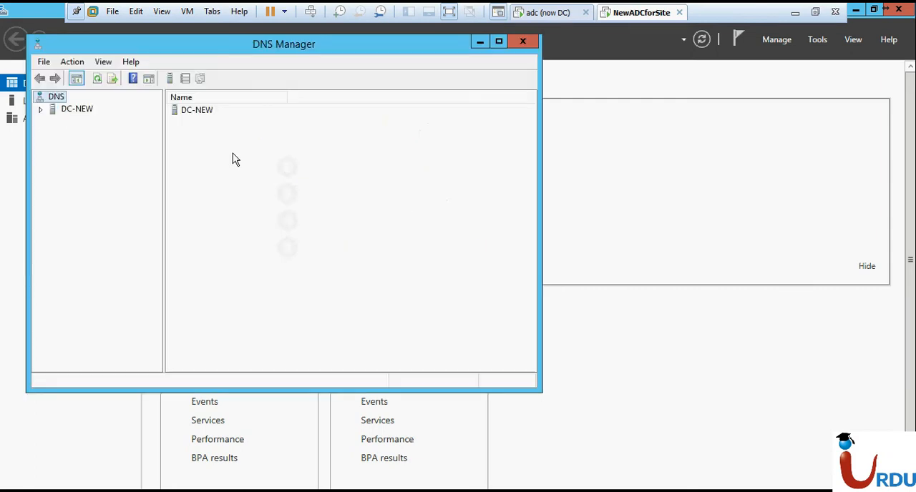
{"action": "left_click", "coordinate": [41, 109]}
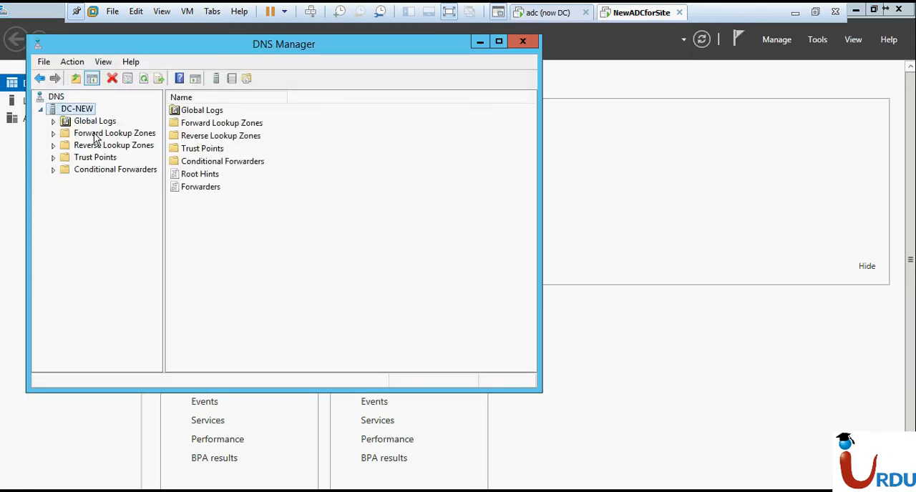
{"action": "double_click", "coordinate": [95, 135]}
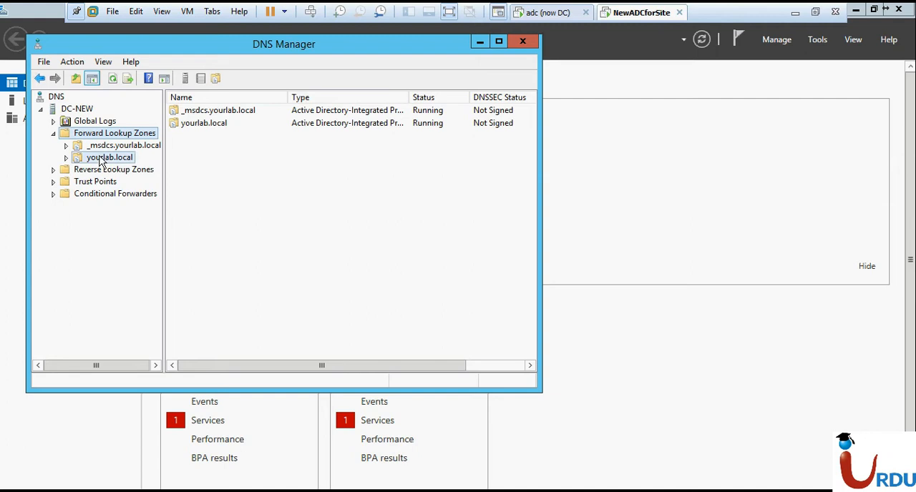
Allow zone transfers to any server in the properties of the yourlab.local forward lookup zone
{"action": "right_click", "coordinate": [100, 159]}
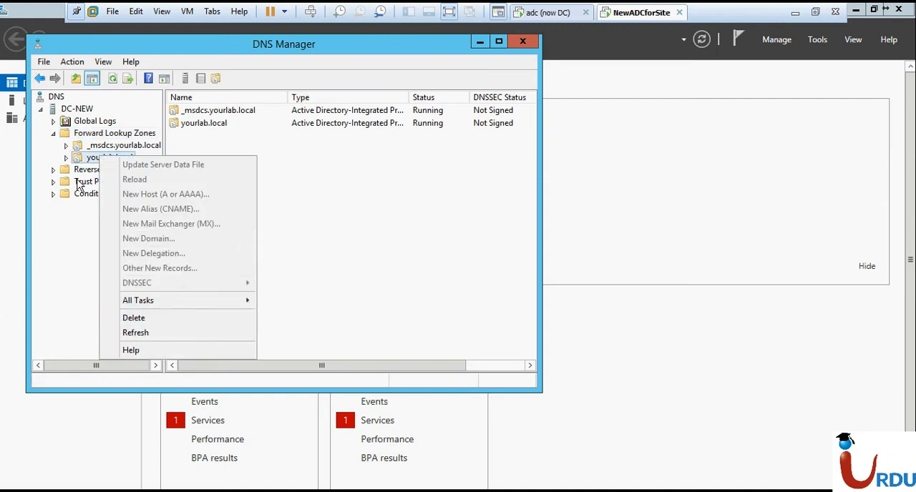
{"action": "left_click", "coordinate": [88, 150]}
{"action": "left_click", "coordinate": [84, 161]}
{"action": "right_click", "coordinate": [84, 161]}
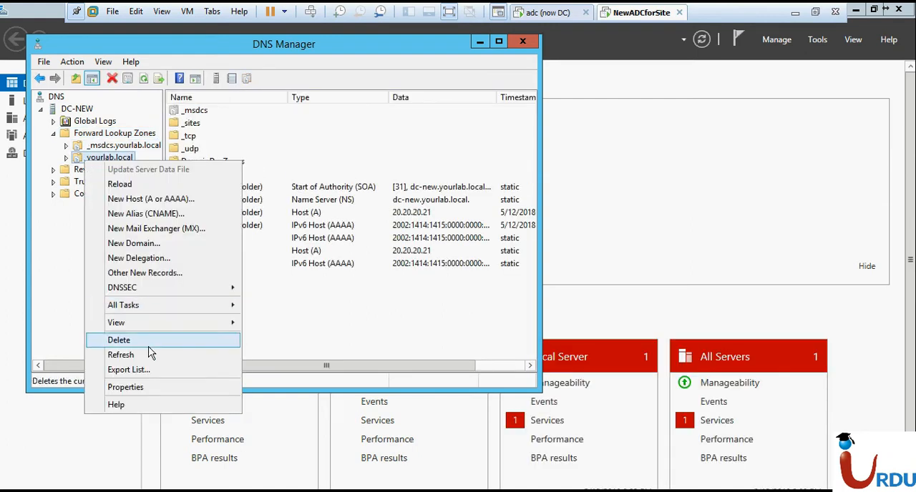
{"action": "left_click", "coordinate": [129, 387]}
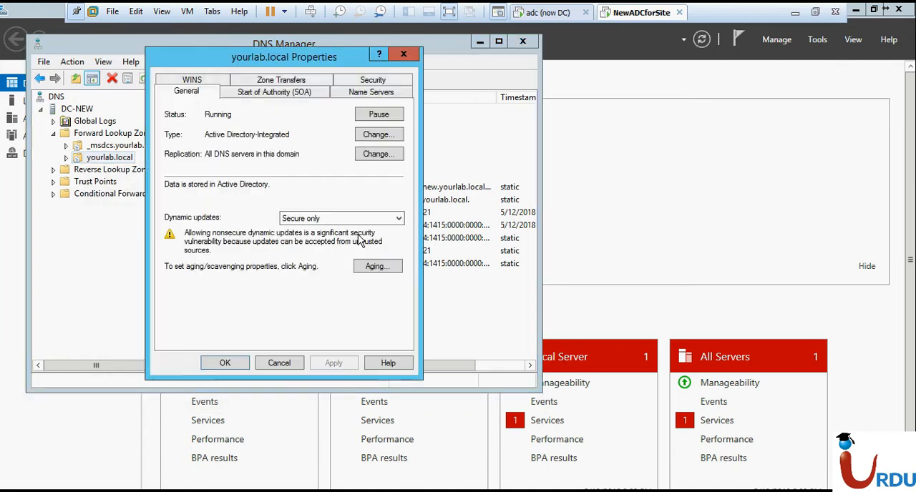
{"action": "left_click", "coordinate": [295, 81]}
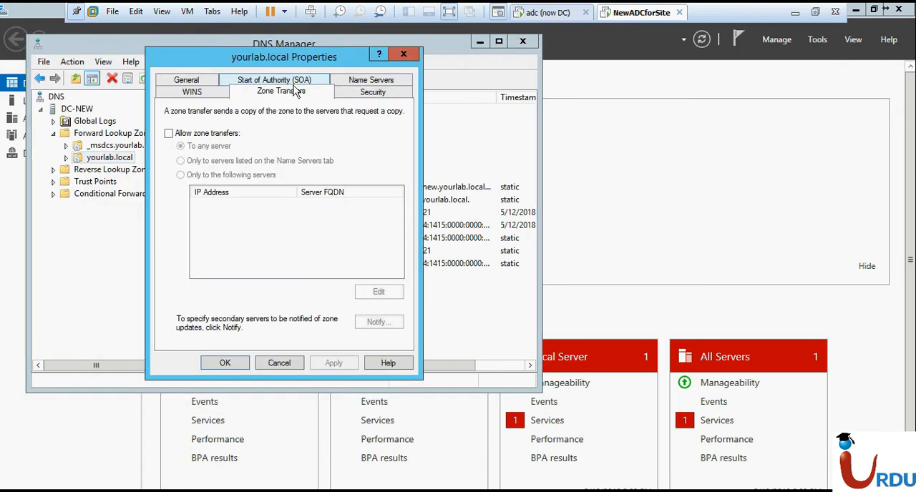
{"action": "left_click", "coordinate": [224, 141]}
{"action": "left_click", "coordinate": [321, 363]}
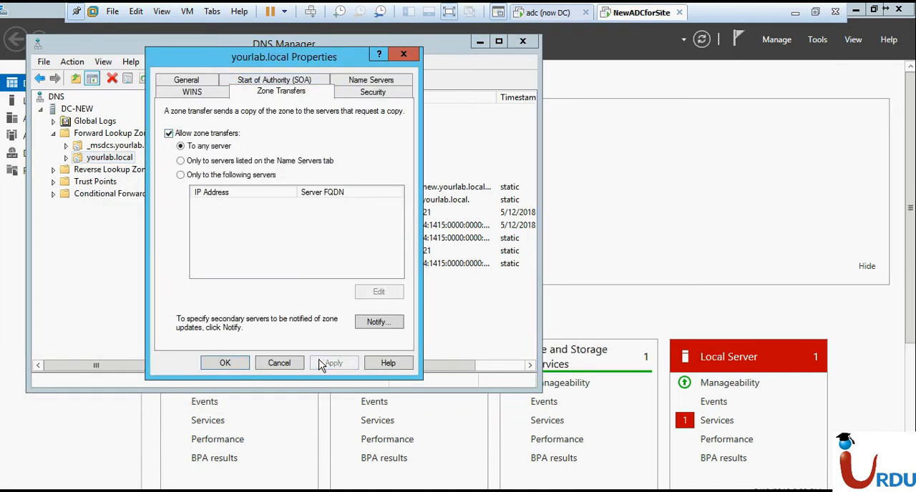
{"action": "left_click", "coordinate": [226, 363]}
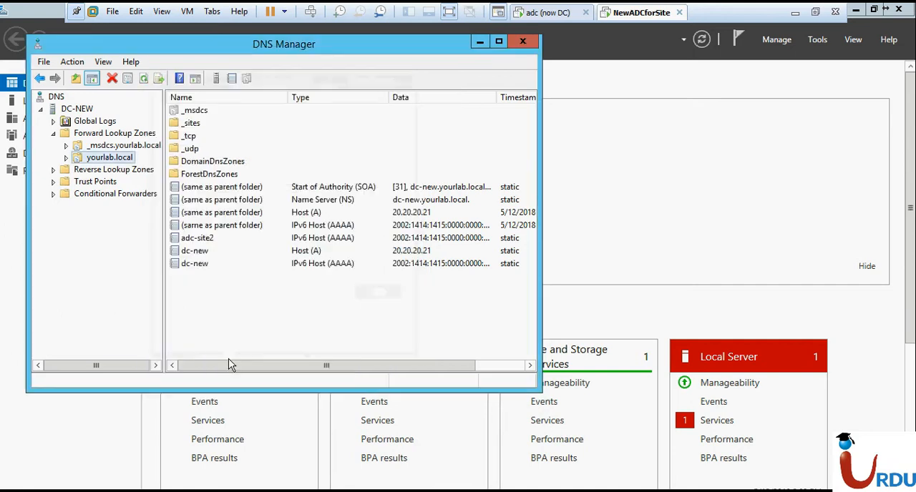
On the adc machine, begin a new secondary forward lookup zone and name it yourlab.local
{"action": "left_click", "coordinate": [551, 12]}
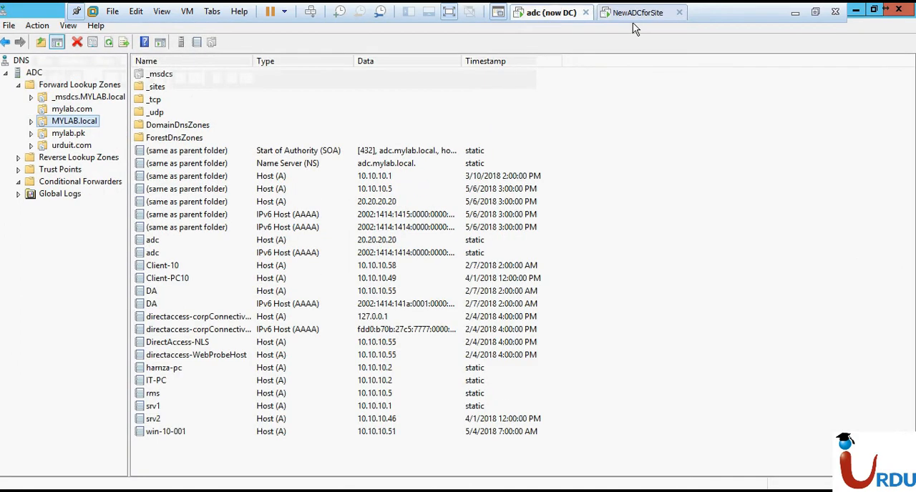
{"action": "right_click", "coordinate": [64, 88]}
{"action": "left_click", "coordinate": [93, 93]}
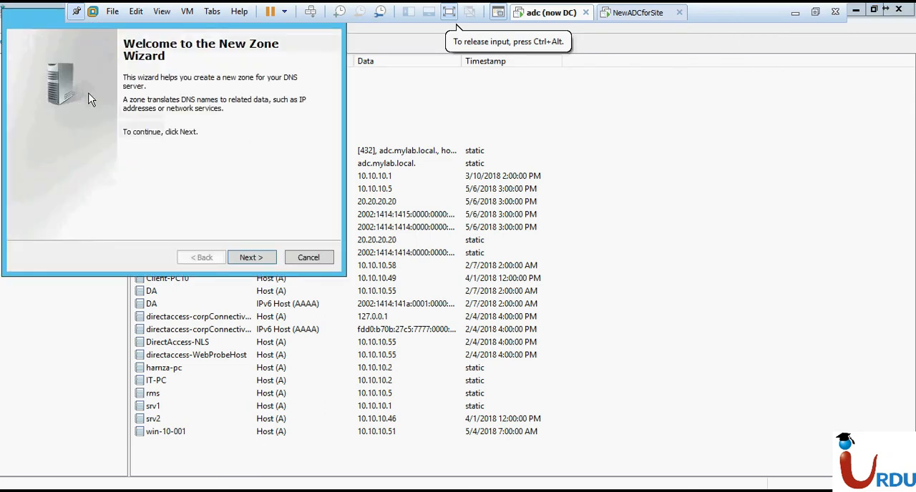
{"action": "left_click", "coordinate": [250, 256]}
{"action": "left_click", "coordinate": [80, 129]}
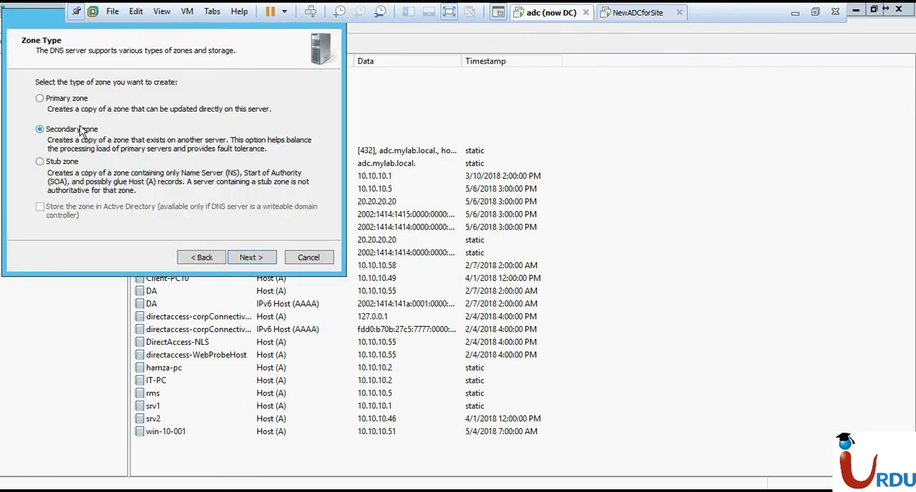
{"action": "left_click", "coordinate": [244, 259]}
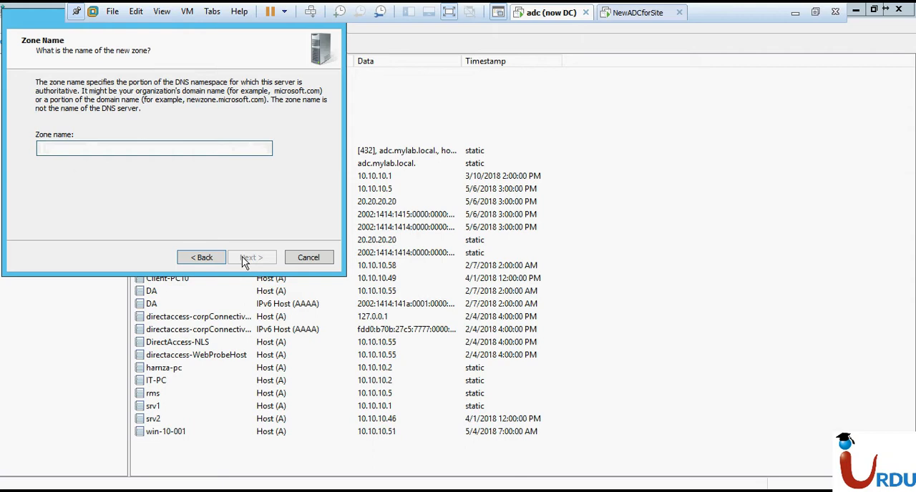
{"action": "type", "text": "yourlab.local"}
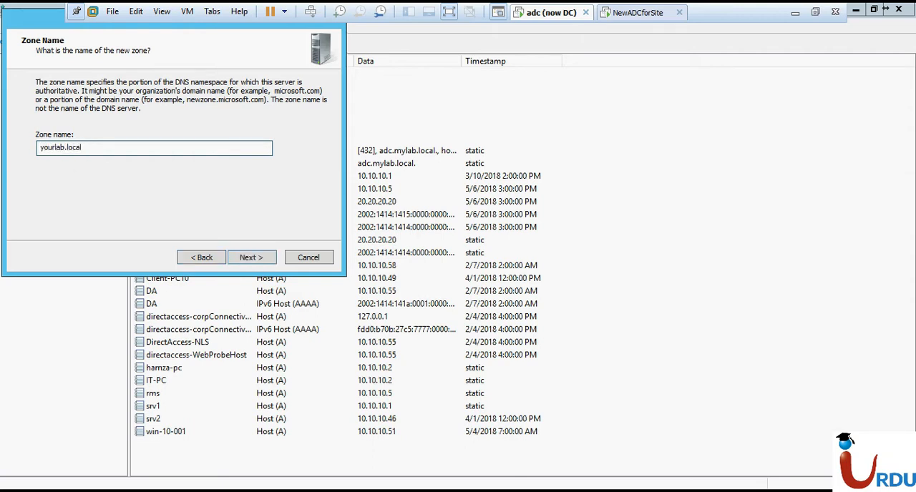
{"action": "left_click", "coordinate": [244, 259]}
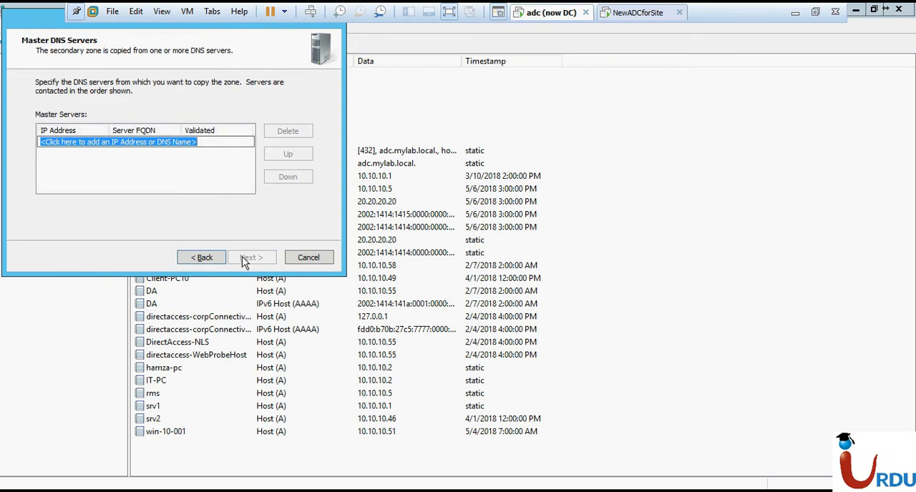
Set 20.20.20.21 as the zone's master DNS server, complete the wizard, and open the new yourlab.local zone's records
{"action": "type", "text": "20.20.20.21"}
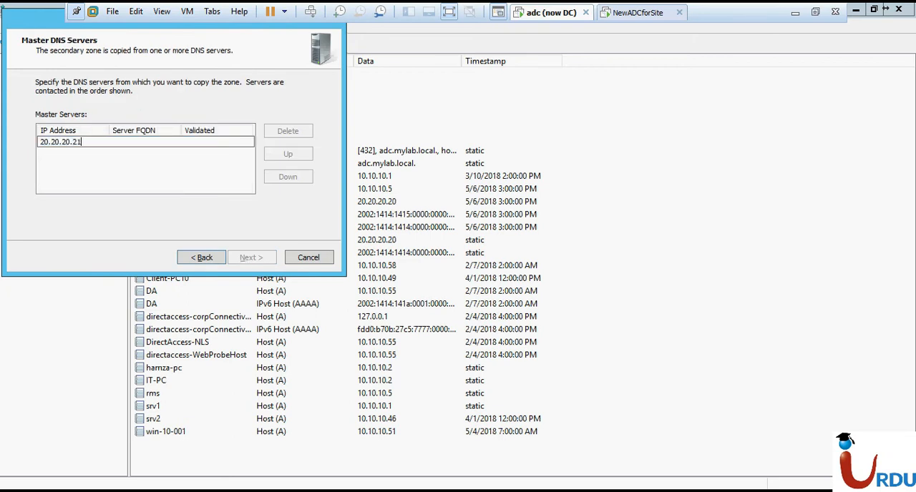
{"action": "key", "text": "Return"}
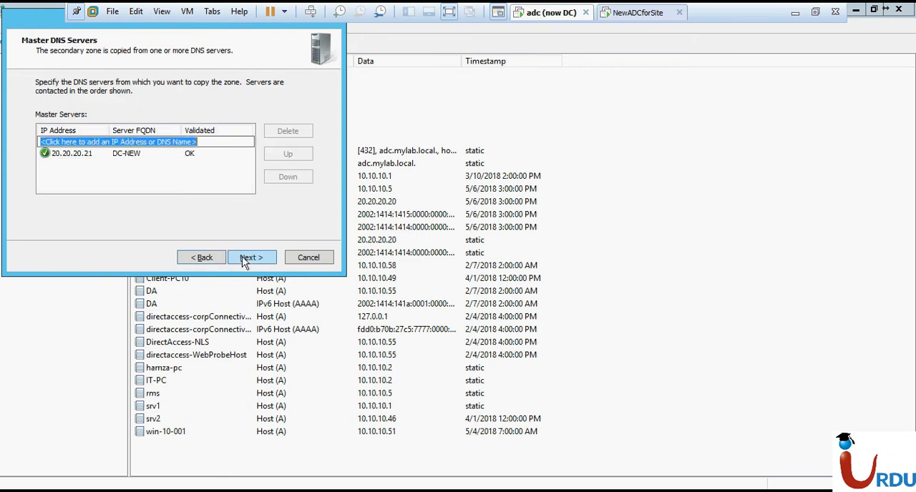
{"action": "left_click", "coordinate": [243, 259]}
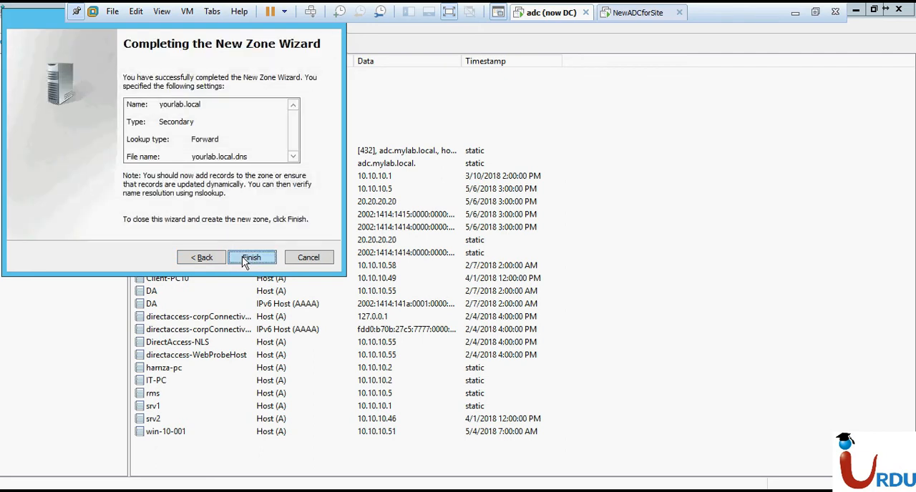
{"action": "left_click", "coordinate": [242, 260]}
{"action": "left_click", "coordinate": [90, 160]}
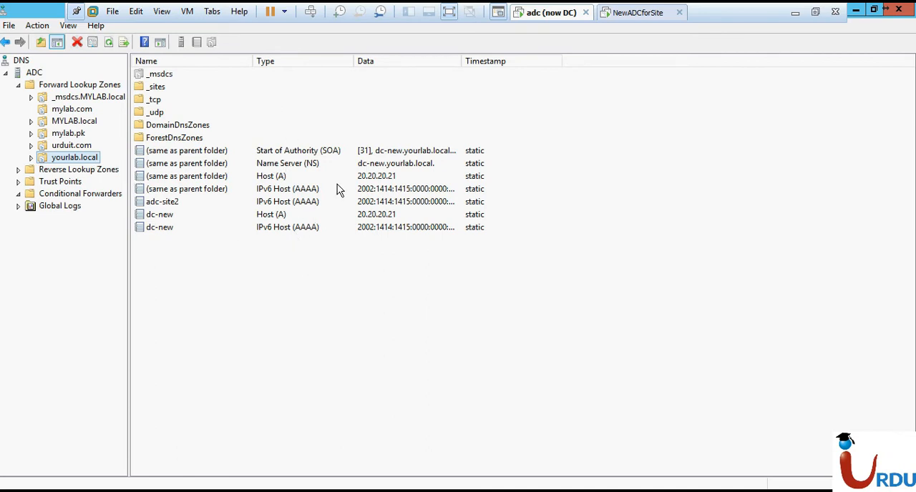
On the NewADCforSite machine, begin a new secondary forward lookup zone and name it mylab.local
{"action": "left_click", "coordinate": [636, 12]}
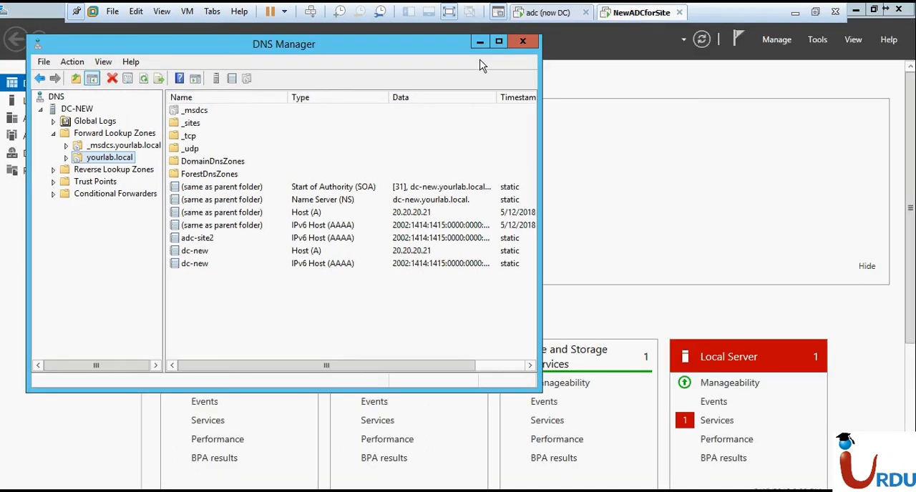
{"action": "right_click", "coordinate": [115, 133]}
{"action": "left_click", "coordinate": [120, 137]}
{"action": "left_click", "coordinate": [290, 293]}
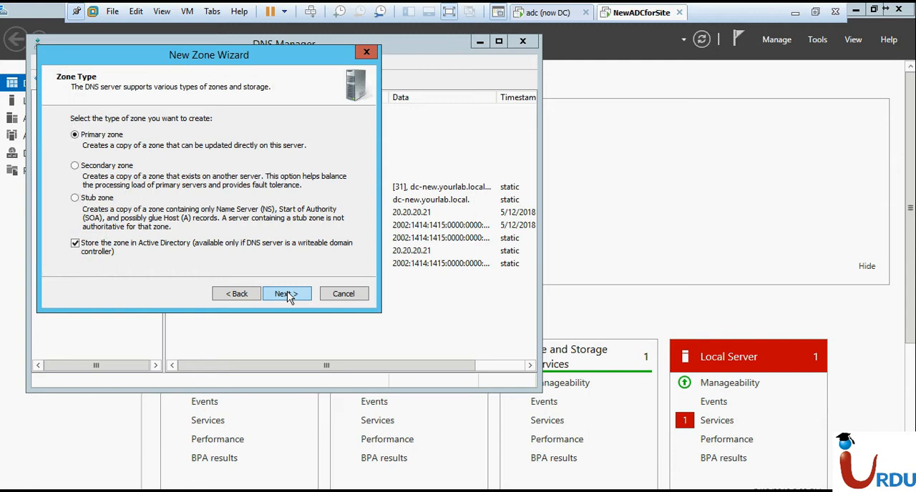
{"action": "left_click", "coordinate": [107, 165]}
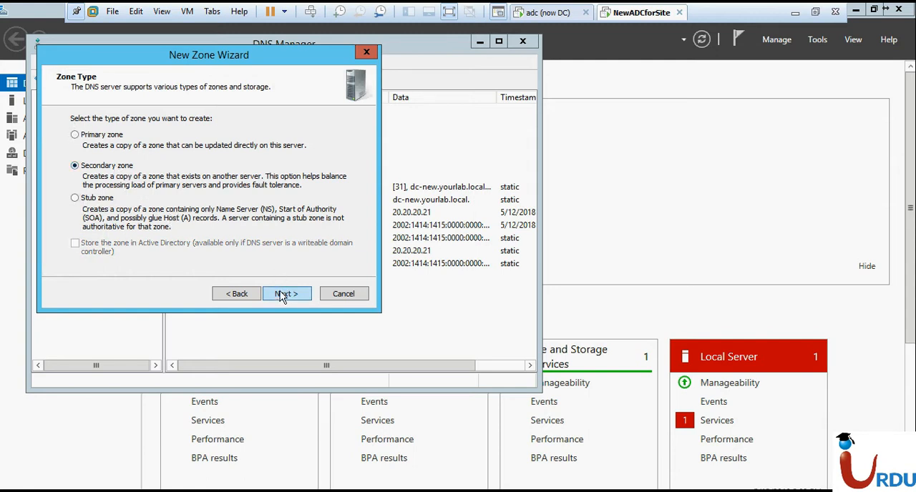
{"action": "left_click", "coordinate": [282, 293]}
{"action": "type", "text": "mylab.local"}
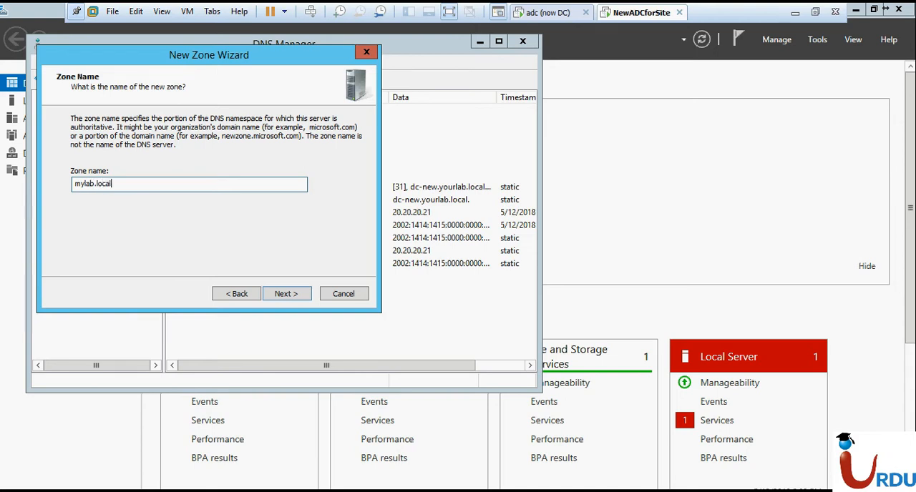
{"action": "key", "text": "Return"}
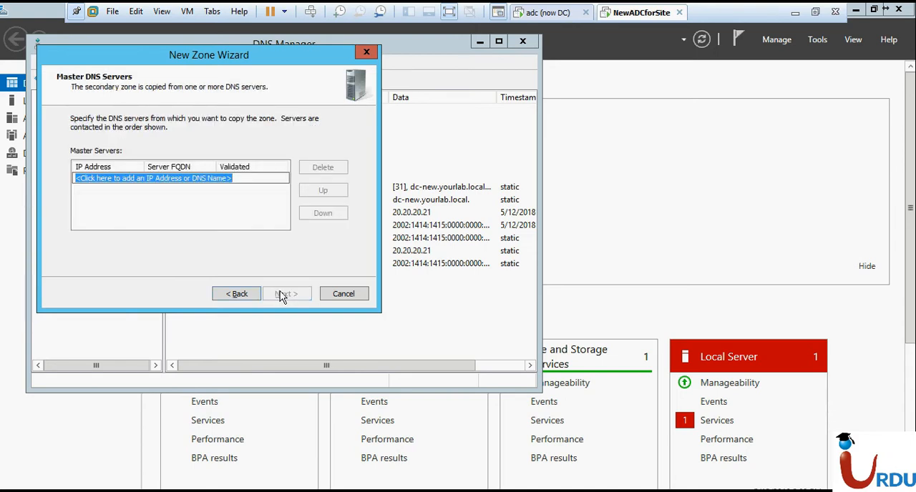
Try to create the mylab.local secondary zone with master DNS server 20.20.20.20, and leave the wizard
{"action": "type", "text": "20"}
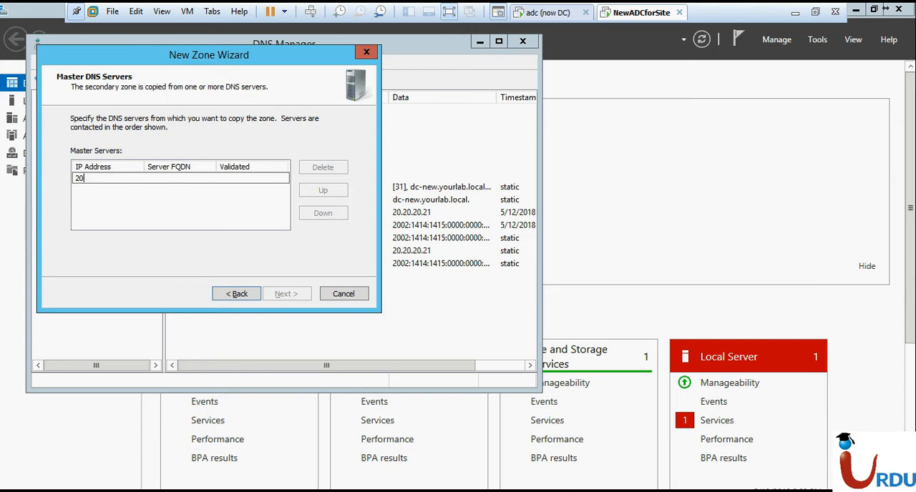
{"action": "type", "text": ".20.20.20"}
{"action": "key", "text": "Return"}
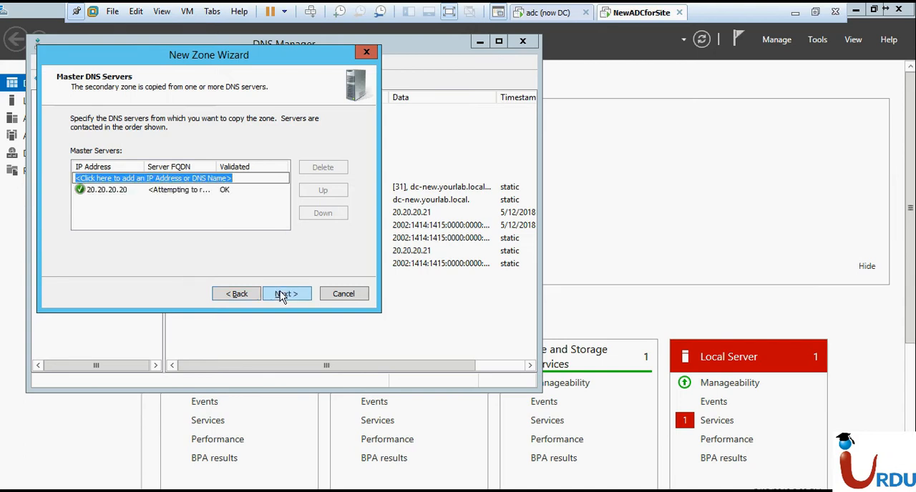
{"action": "left_click", "coordinate": [283, 295]}
{"action": "left_click", "coordinate": [286, 294]}
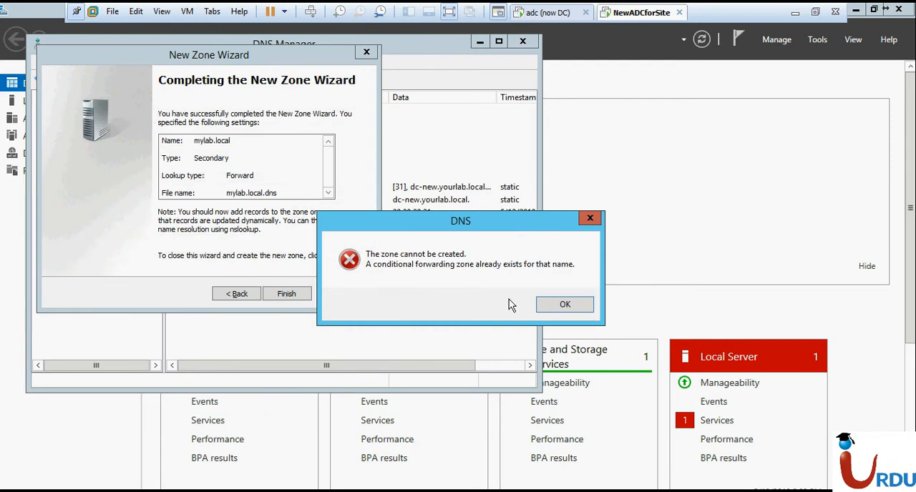
{"action": "left_click", "coordinate": [542, 304]}
{"action": "left_click", "coordinate": [336, 298]}
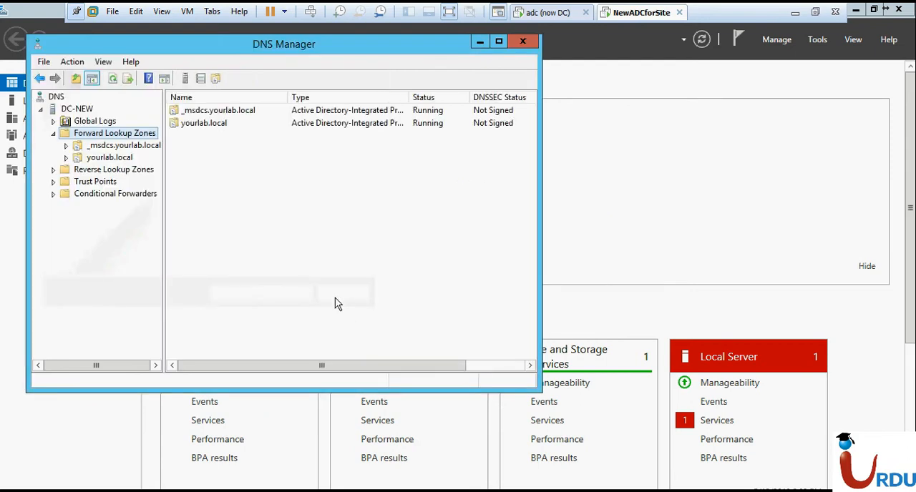
Delete the mylab.local conditional forwarder from DC-NEW
{"action": "left_click", "coordinate": [98, 193]}
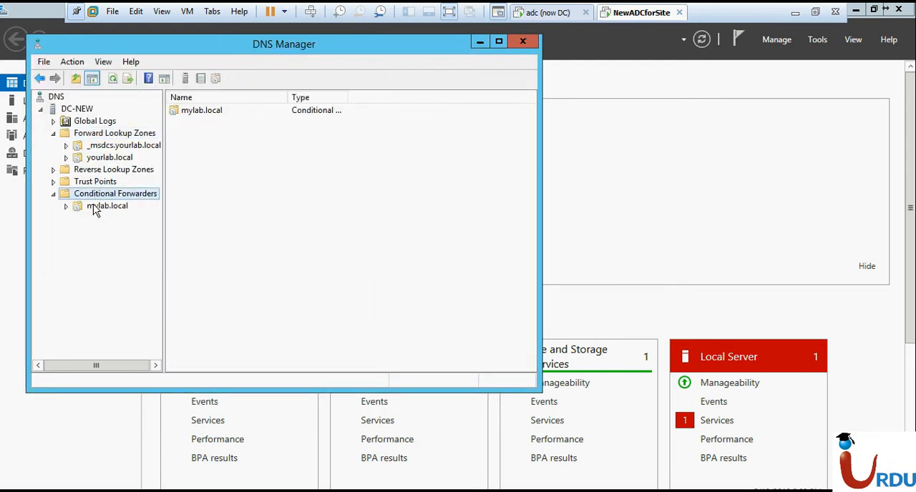
{"action": "right_click", "coordinate": [92, 207]}
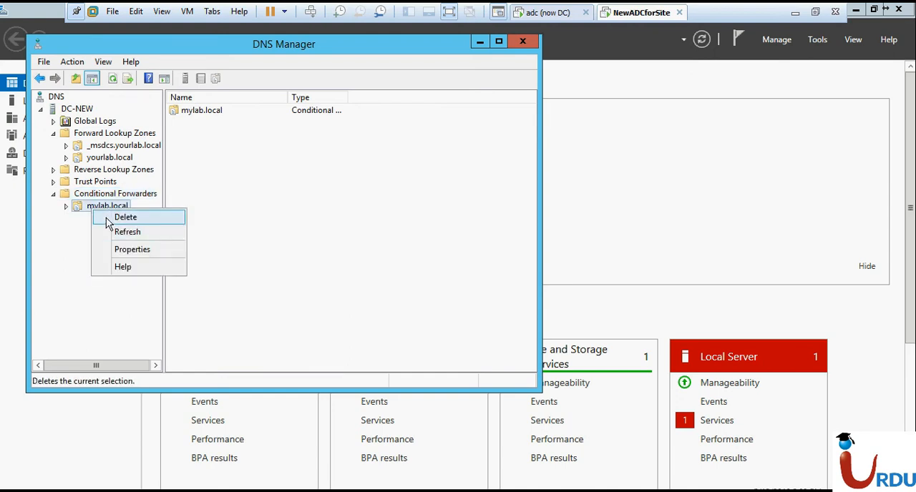
{"action": "left_click", "coordinate": [109, 224]}
{"action": "left_click", "coordinate": [507, 303]}
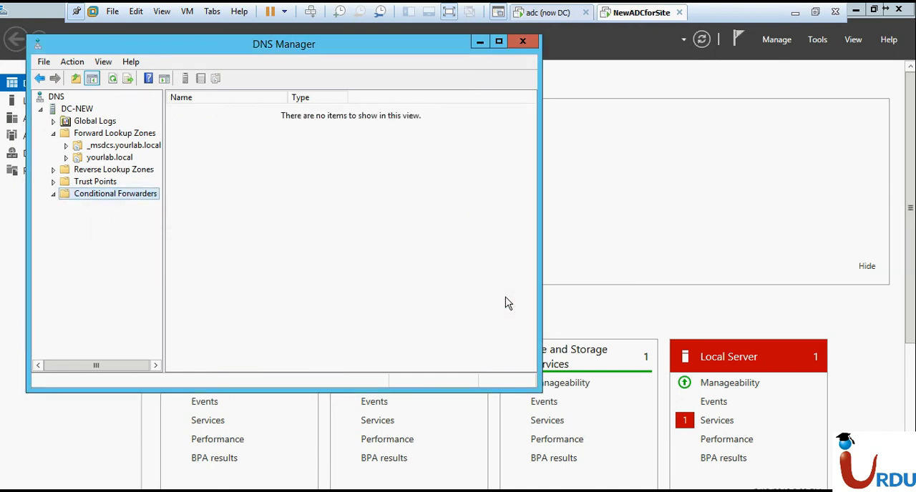
Begin a new secondary forward lookup zone on DC-NEW and name it mylab.local
{"action": "right_click", "coordinate": [120, 135]}
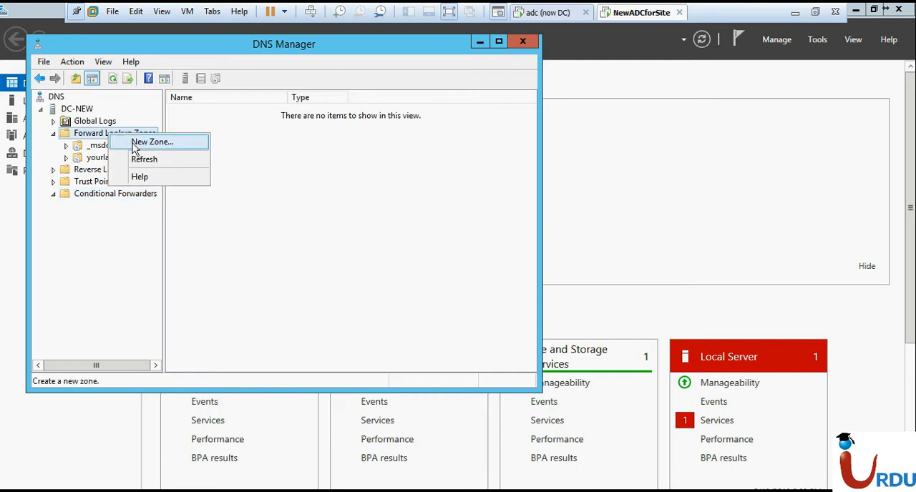
{"action": "left_click", "coordinate": [136, 143]}
{"action": "left_click", "coordinate": [288, 303]}
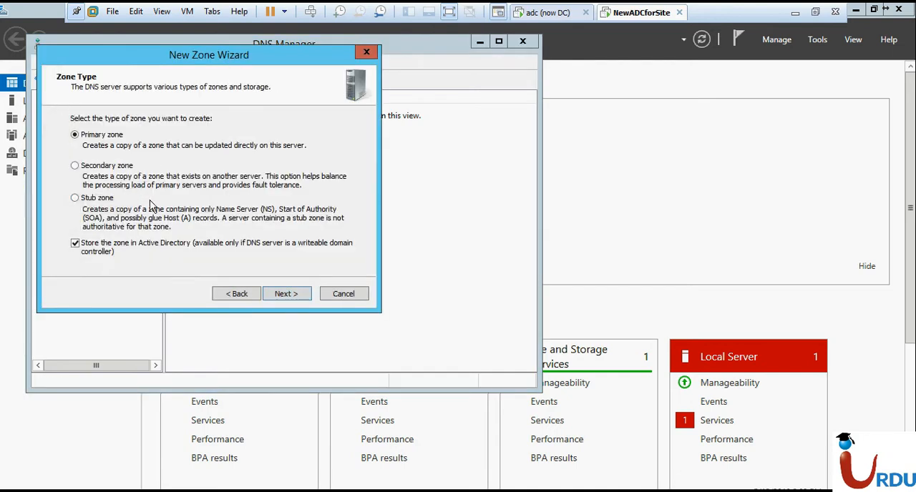
{"action": "left_click", "coordinate": [110, 167]}
{"action": "left_click", "coordinate": [284, 294]}
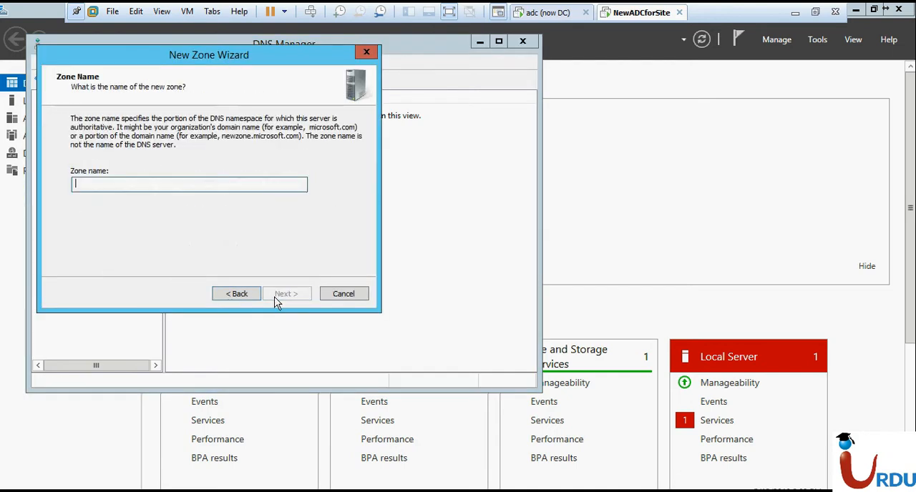
{"action": "type", "text": "mylab"}
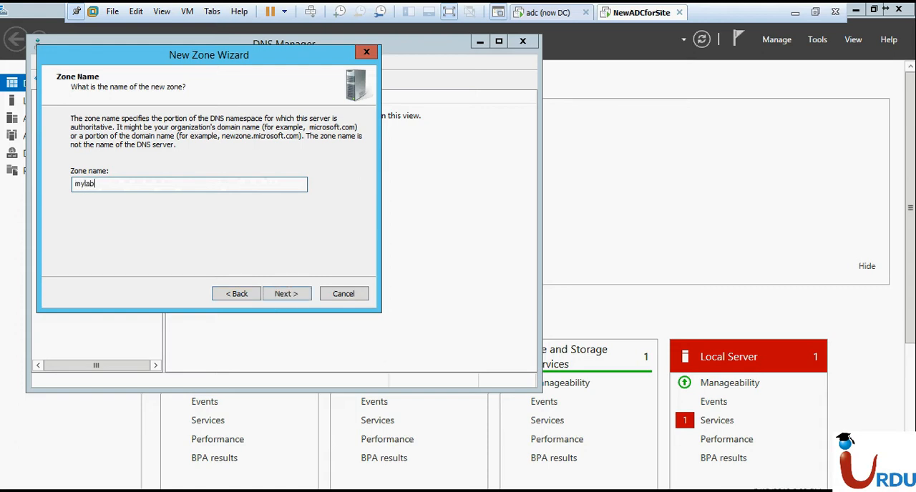
{"action": "type", "text": ".local"}
{"action": "left_click", "coordinate": [279, 295]}
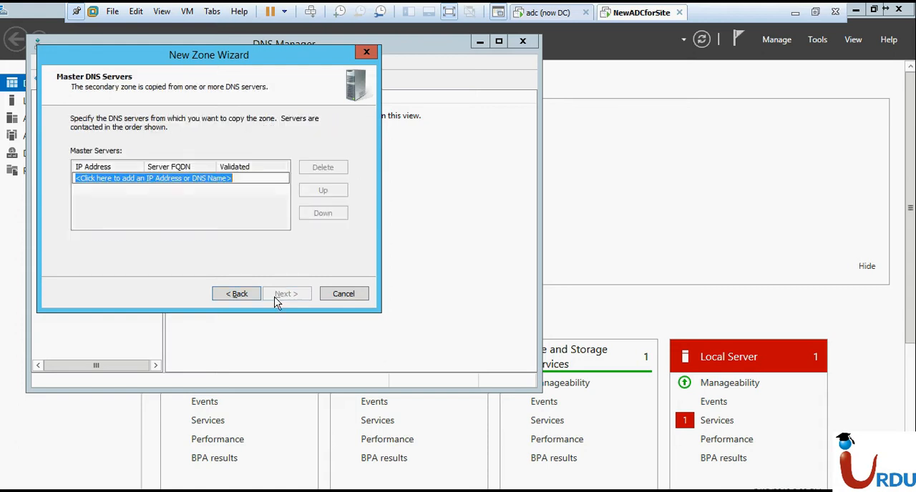
Set 20.20.20.20 as the mylab.local zone's master DNS server and complete the wizard
{"action": "type", "text": "20"}
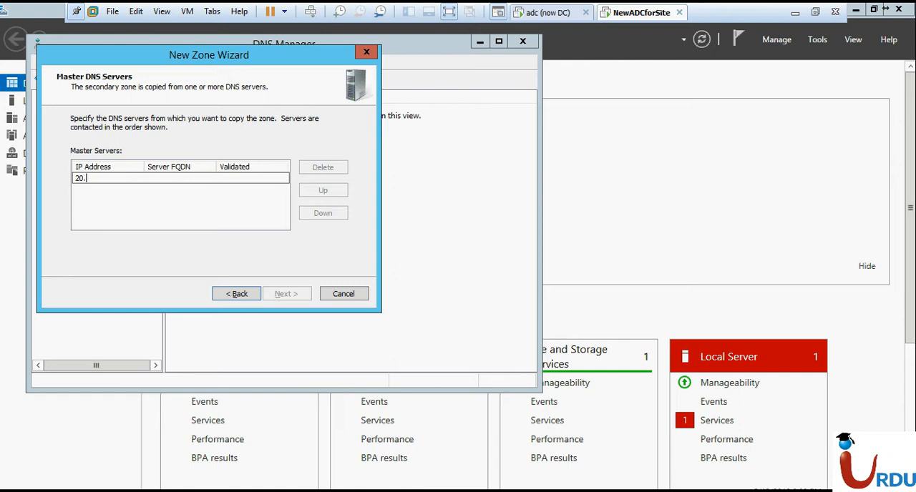
{"action": "type", "text": ".0"}
{"action": "key", "text": "BackSpace"}
{"action": "type", "text": "20.2"}
{"action": "key", "text": "Return"}
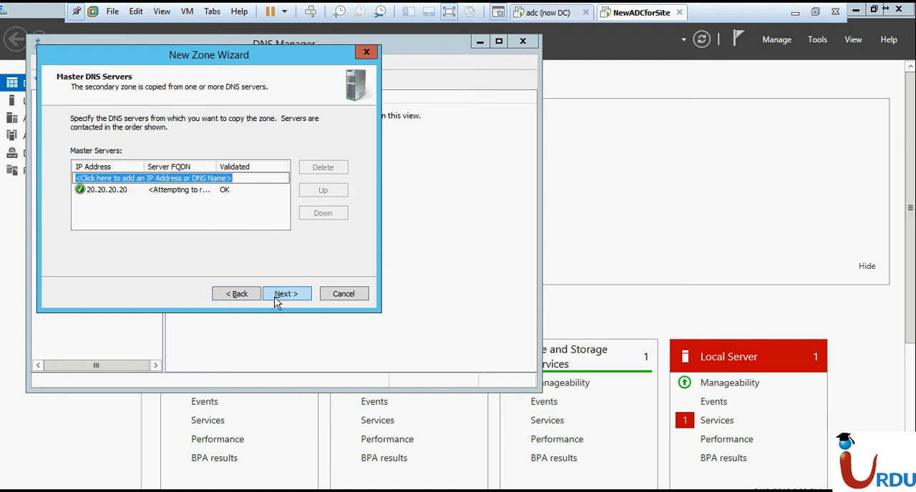
{"action": "left_click", "coordinate": [277, 299]}
{"action": "left_click", "coordinate": [278, 299]}
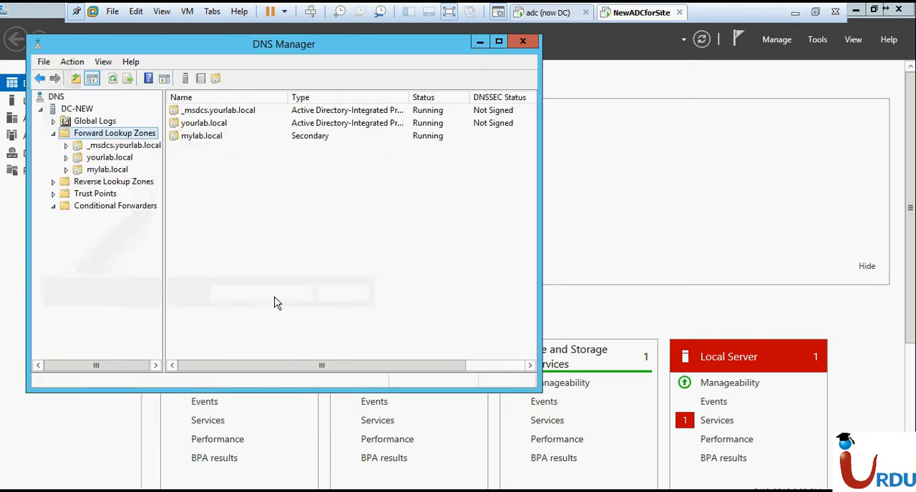
Switch to the adc (now DC) machine and create a folder named share on Local Disk (C:)
{"action": "left_click", "coordinate": [533, 13]}
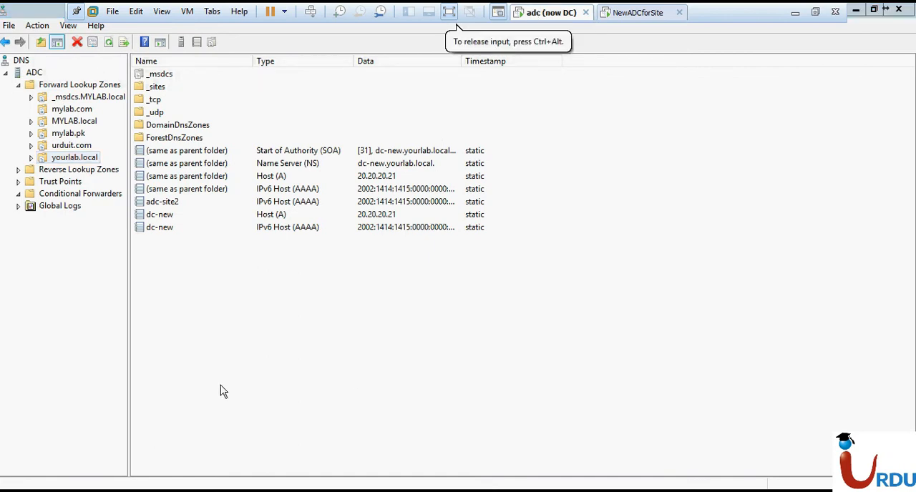
{"action": "key", "text": "super+e"}
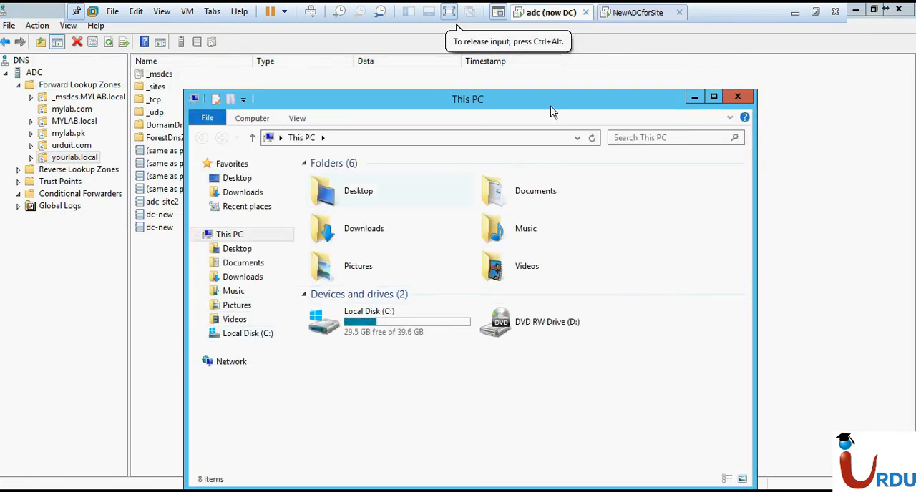
{"action": "double_click", "coordinate": [550, 111]}
{"action": "double_click", "coordinate": [245, 201]}
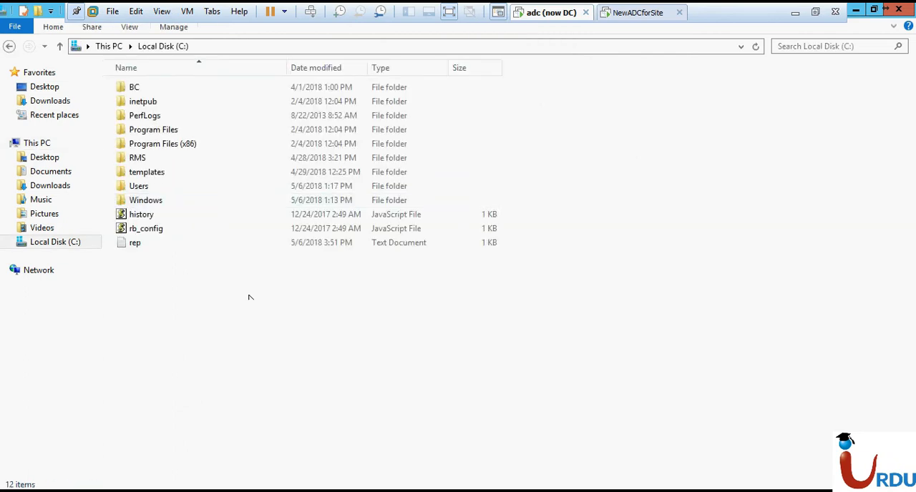
{"action": "right_click", "coordinate": [251, 306]}
{"action": "mouse_move", "coordinate": [346, 427]}
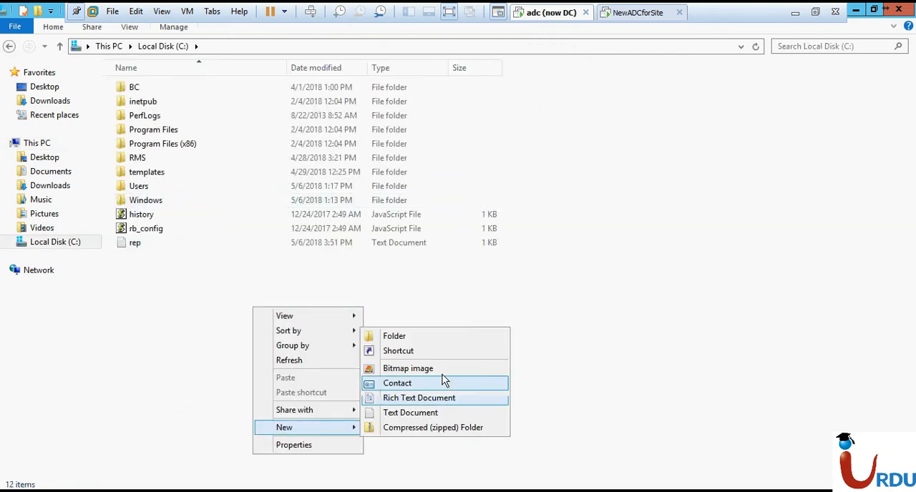
{"action": "left_click", "coordinate": [417, 336]}
{"action": "type", "text": "share"}
{"action": "key", "text": "Return"}
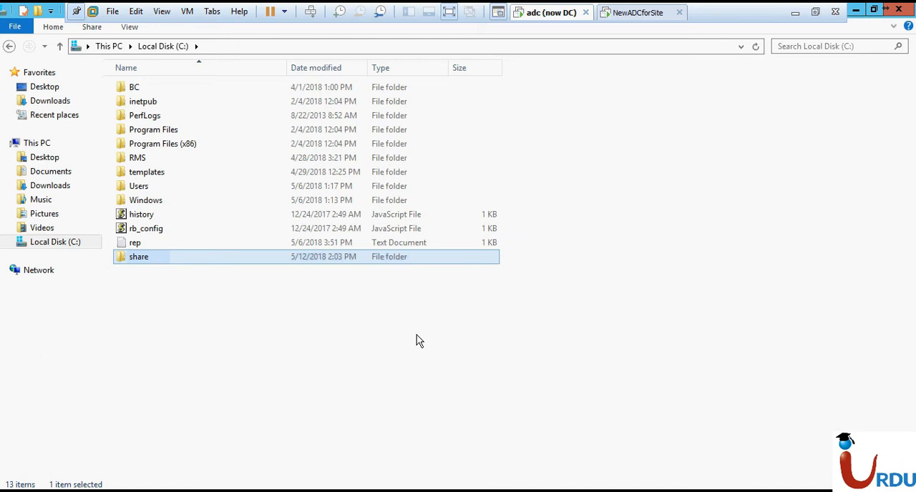
Enable advanced sharing for the share folder and open its share permissions
{"action": "right_click", "coordinate": [357, 259]}
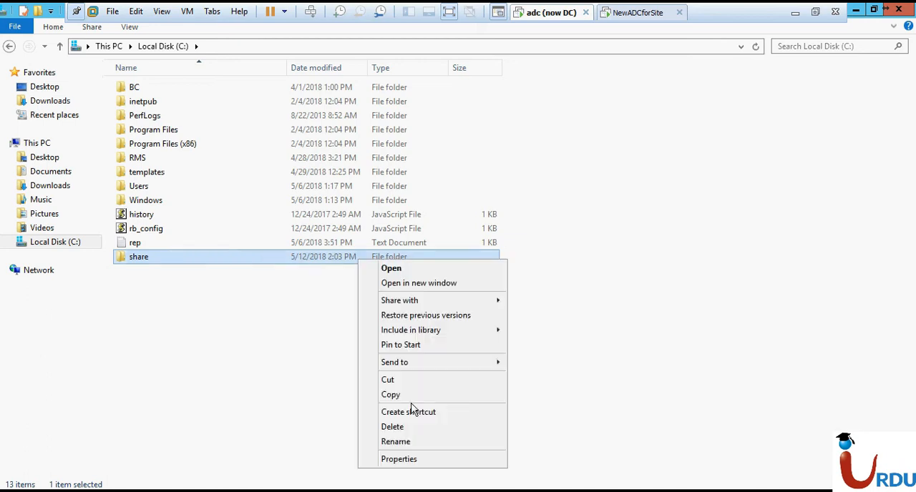
{"action": "left_click", "coordinate": [402, 460]}
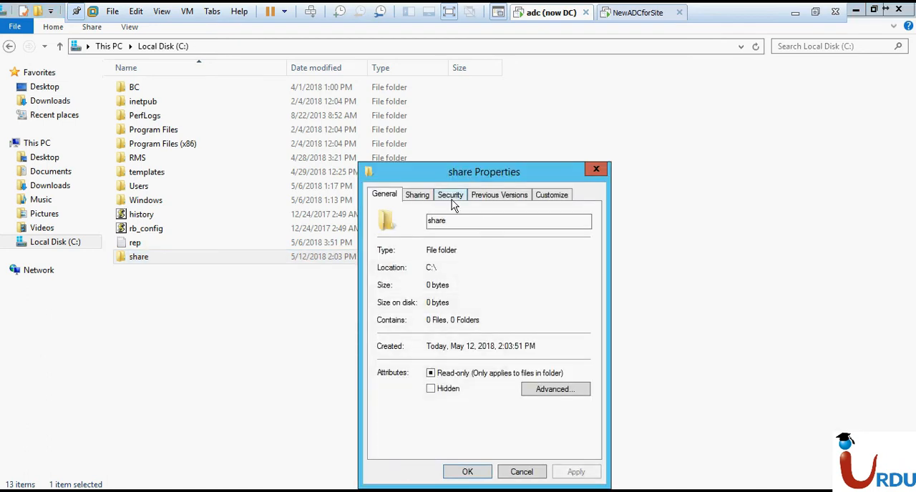
{"action": "left_click", "coordinate": [422, 197]}
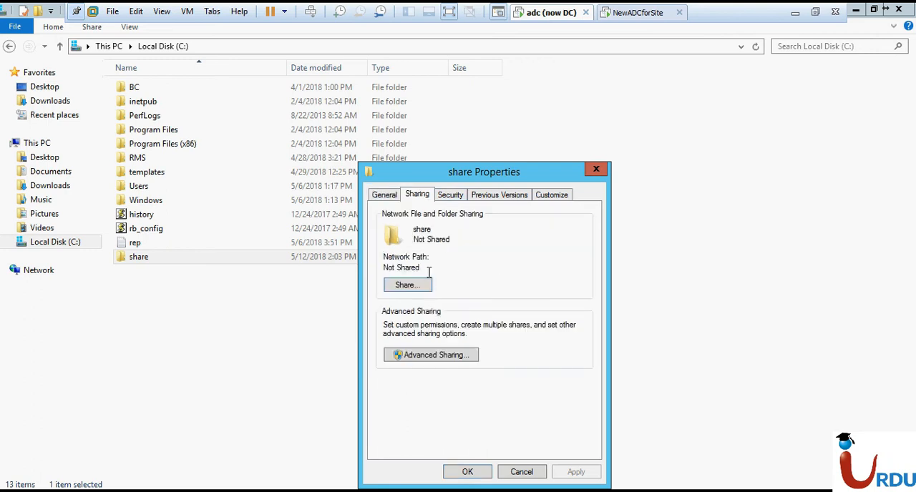
{"action": "left_click", "coordinate": [419, 355]}
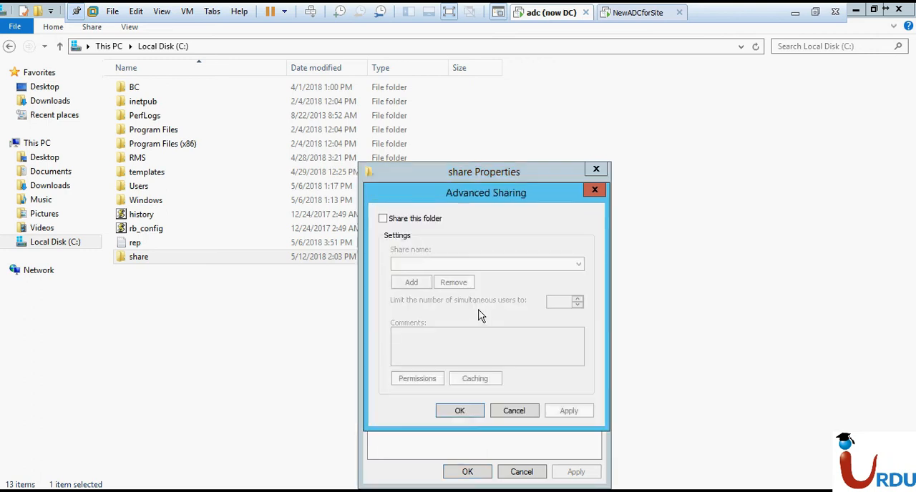
{"action": "left_click", "coordinate": [428, 219]}
{"action": "left_click", "coordinate": [418, 378]}
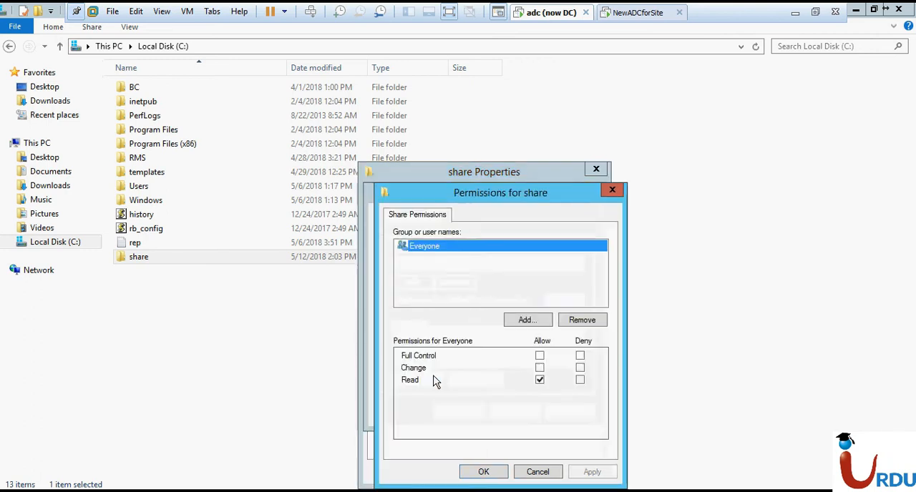
Start adding a group to the share permissions and examine which locations can be searched under Entire Directory
{"action": "left_click", "coordinate": [526, 321]}
{"action": "left_click", "coordinate": [651, 280]}
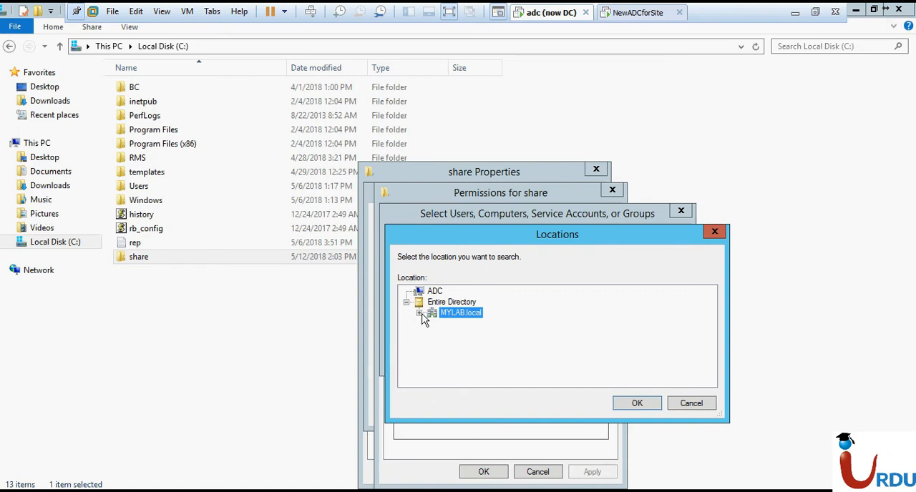
{"action": "left_click", "coordinate": [419, 313]}
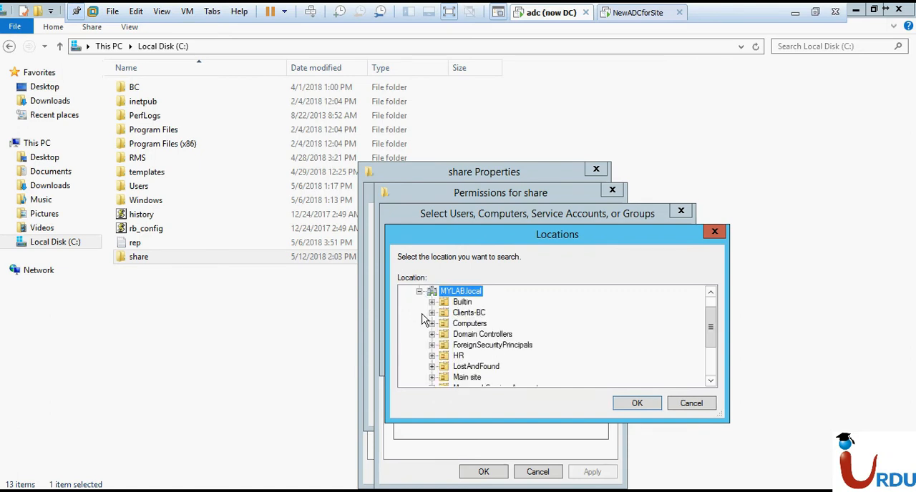
{"action": "left_click", "coordinate": [690, 407]}
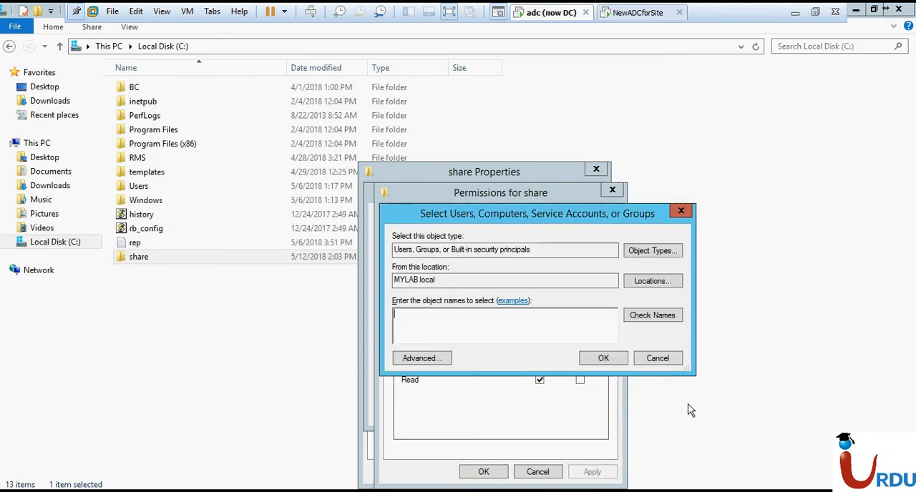
Add the Domain Users group of MYLAB.local to the share permissions and apply the folder's sharing settings
{"action": "left_click", "coordinate": [560, 325]}
{"action": "type", "text": "domain users"}
{"action": "key", "text": "ctrl+k"}
{"action": "left_click", "coordinate": [585, 359]}
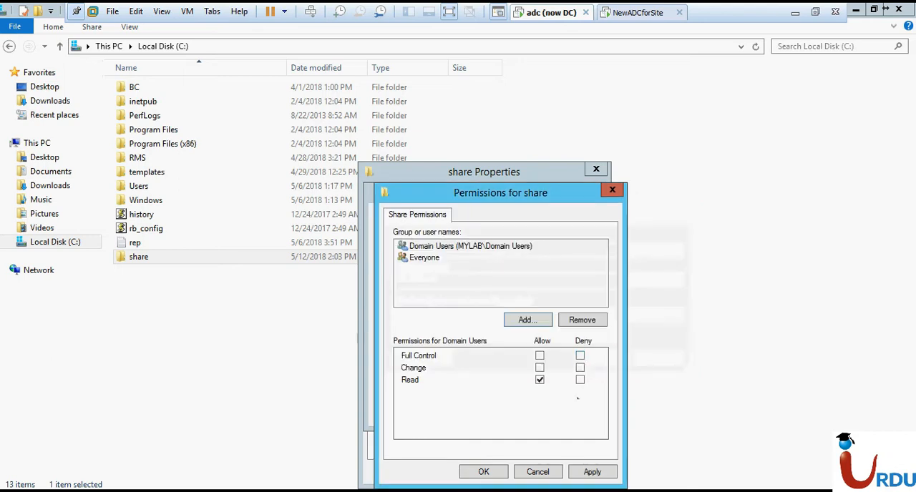
{"action": "left_click", "coordinate": [484, 472]}
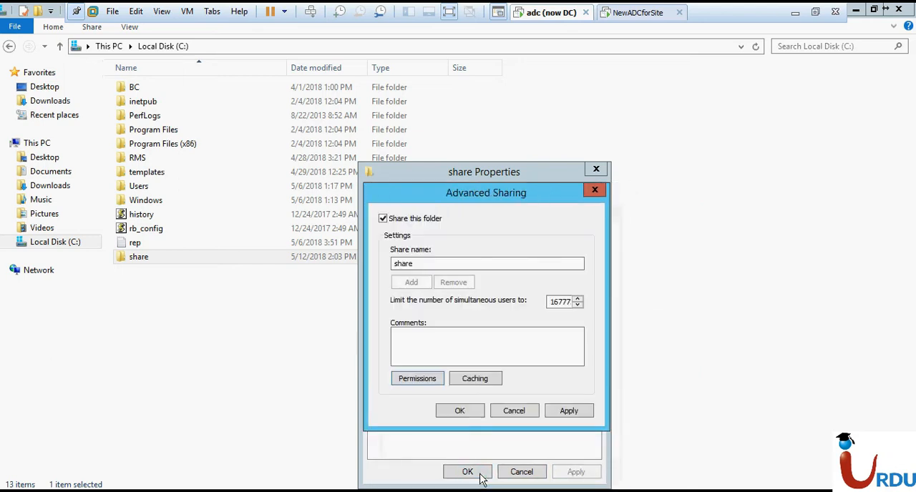
{"action": "left_click", "coordinate": [465, 413]}
{"action": "left_click", "coordinate": [468, 473]}
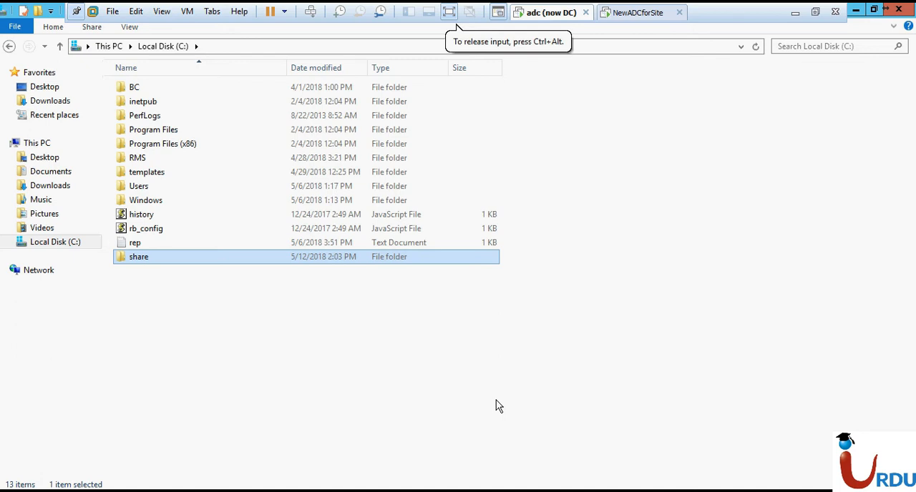
Switch to the NewADCforSite machine and open Active Directory Users and Computers
{"action": "left_click", "coordinate": [625, 12]}
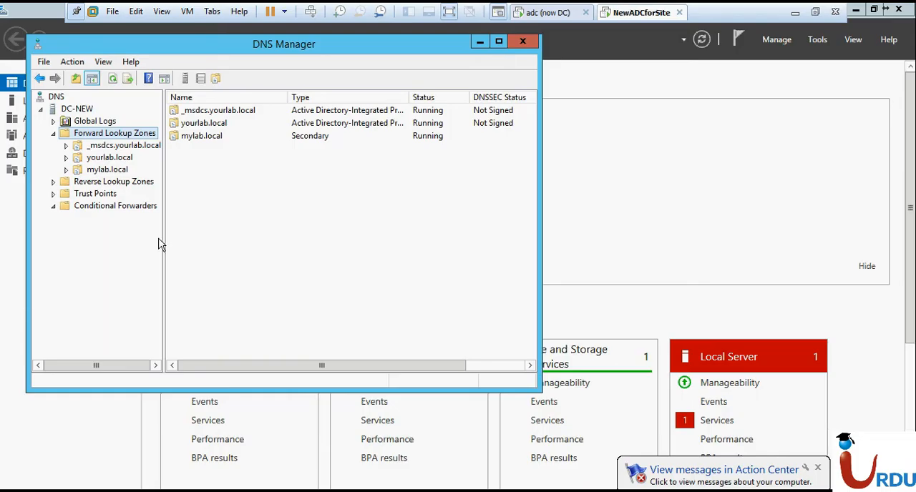
{"action": "left_click", "coordinate": [102, 453]}
{"action": "key", "text": "super+r"}
{"action": "type", "text": "dss"}
{"action": "key", "text": "Down"}
{"action": "key", "text": "Return"}
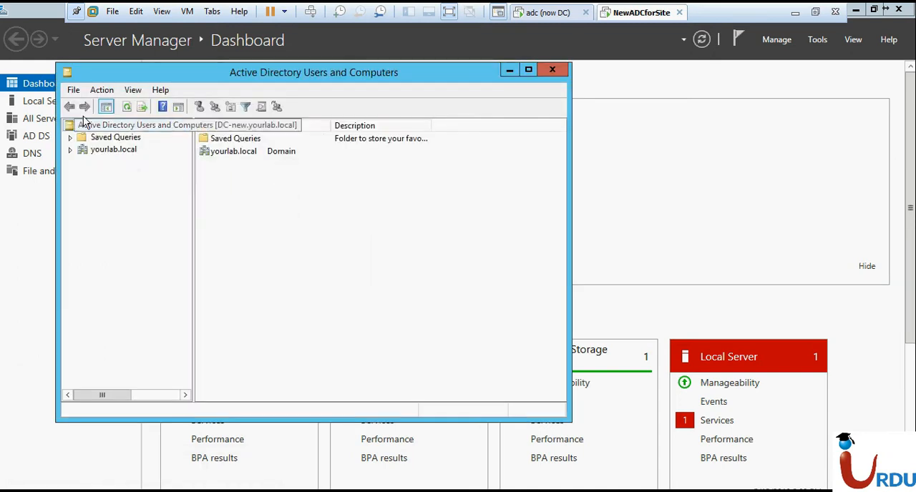
Start a new user in the Users container of yourlab.local and enter the user's first name
{"action": "left_click", "coordinate": [83, 151]}
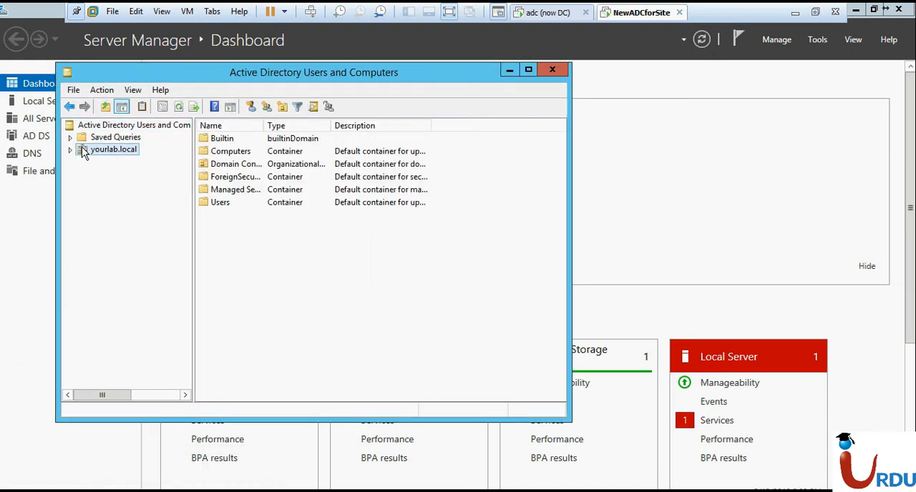
{"action": "double_click", "coordinate": [222, 203]}
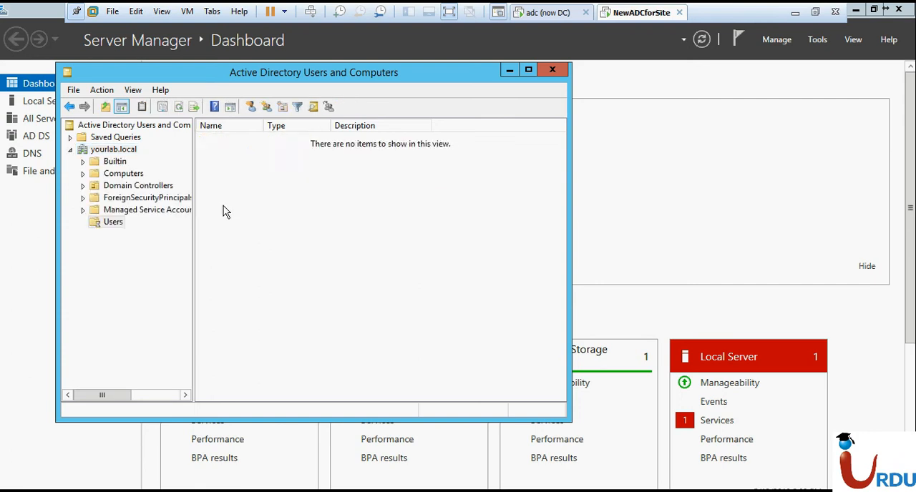
{"action": "right_click", "coordinate": [471, 212]}
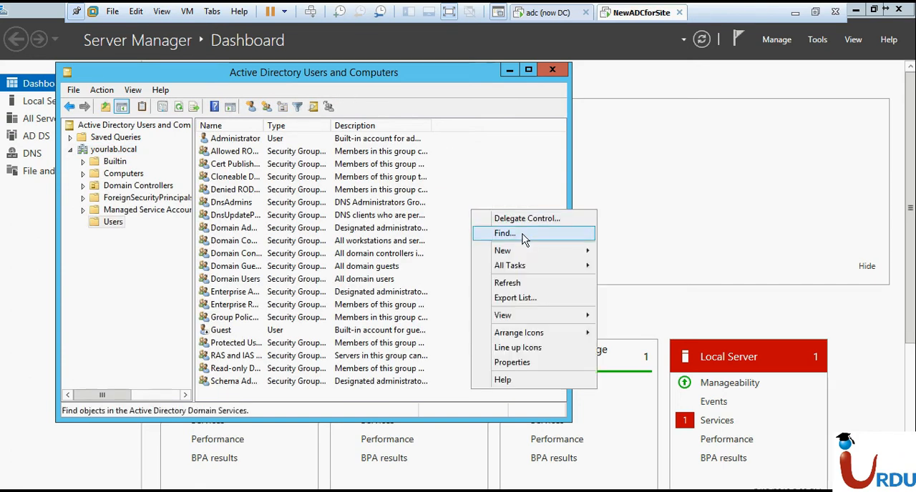
{"action": "mouse_move", "coordinate": [568, 249]}
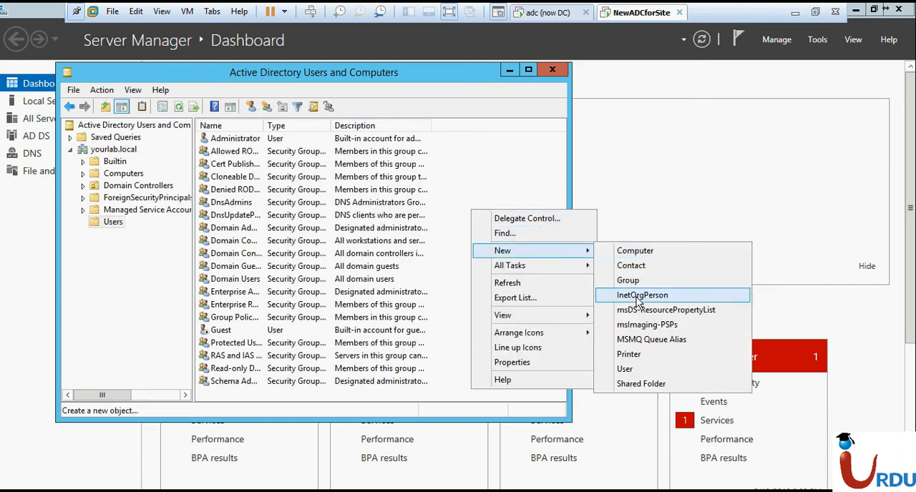
{"action": "left_click", "coordinate": [634, 368]}
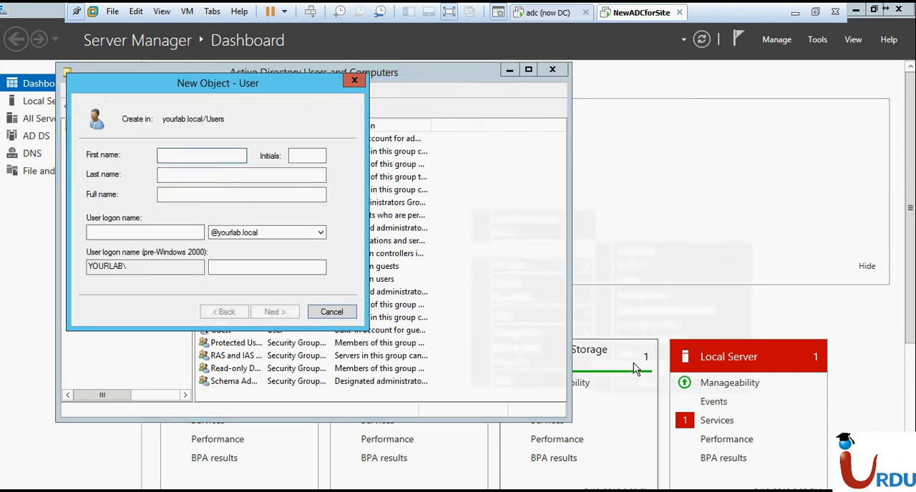
{"action": "type", "text": "tom"}
{"action": "key", "text": "Tab"}
{"action": "key", "text": "Tab"}
{"action": "key", "text": "Tab"}
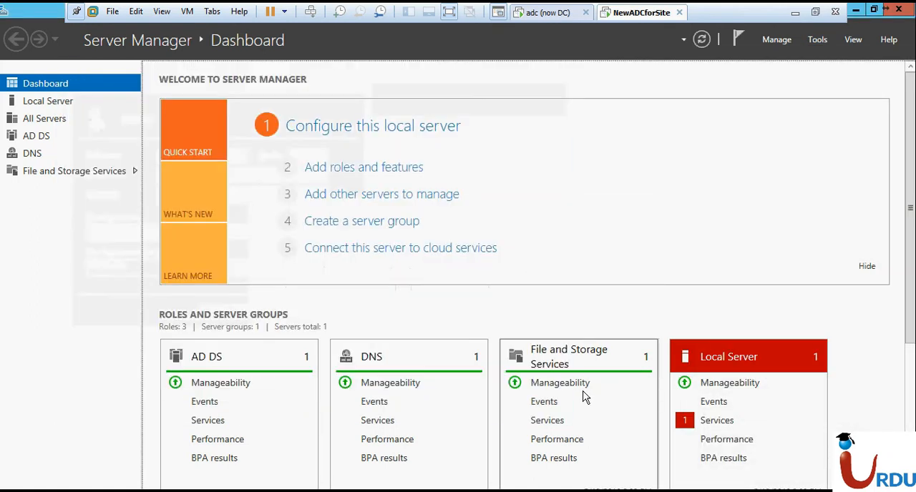
Bring the new-user form back to the front and fill in the user's logon name
{"action": "key", "text": "alt+Tab"}
{"action": "key", "text": "alt+Tab"}
{"action": "key", "text": "alt+Tab"}
{"action": "key", "text": "alt+Tab"}
{"action": "key", "text": "alt+Tab"}
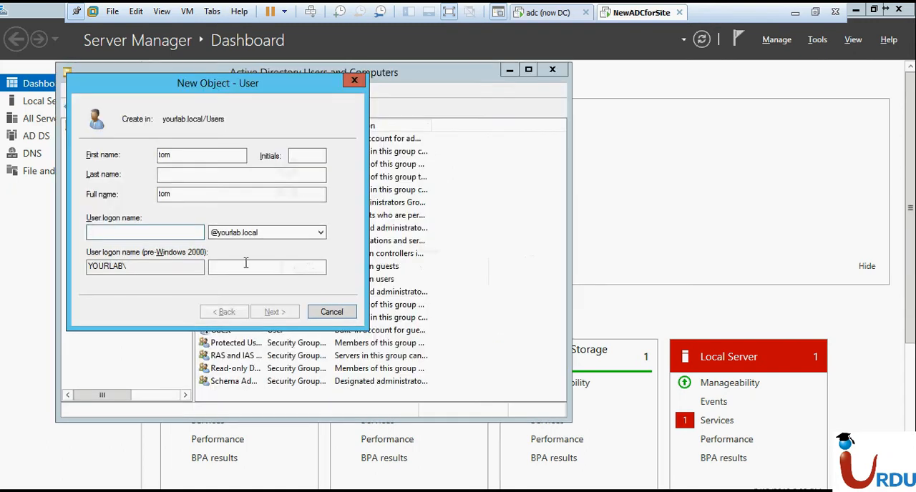
{"action": "left_click", "coordinate": [135, 238]}
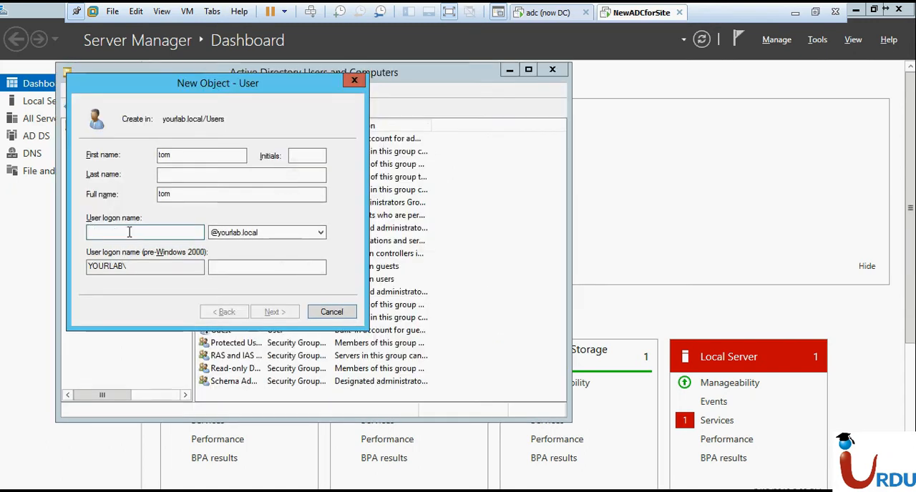
{"action": "type", "text": "tom2"}
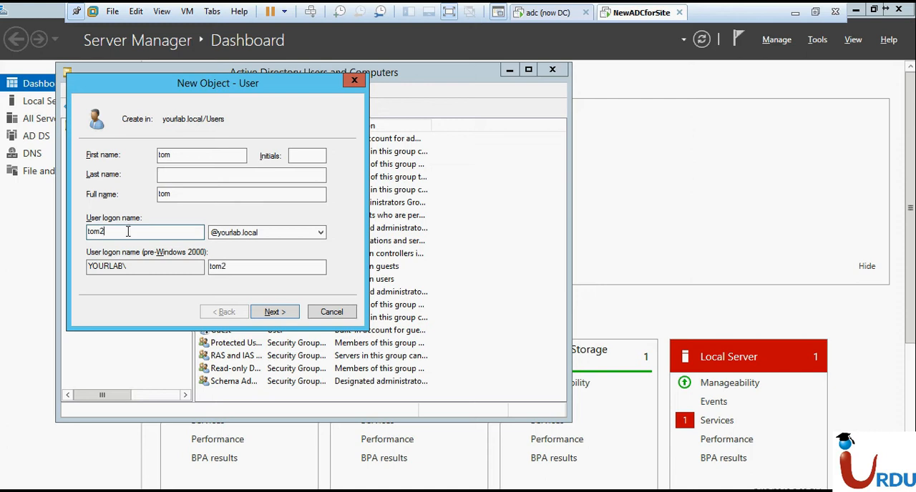
Enter and confirm the new user's password and turn off the requirement to change the password at next logon
{"action": "left_click", "coordinate": [283, 316]}
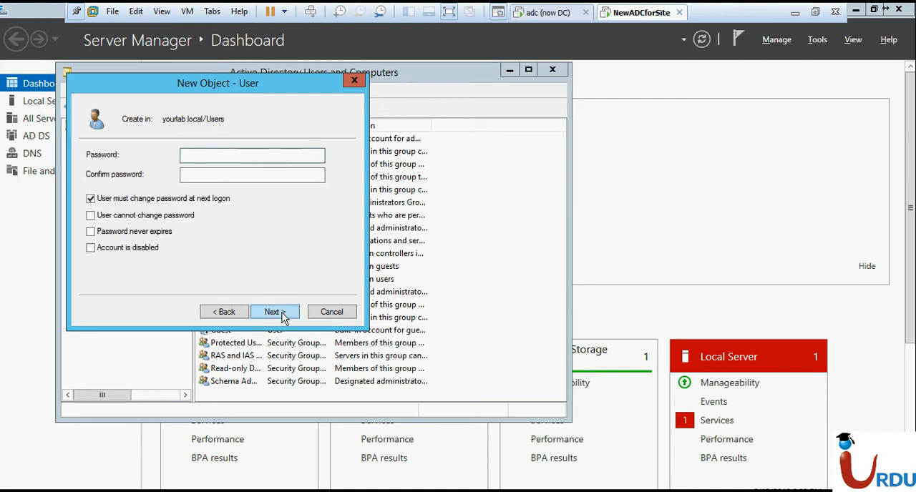
{"action": "type", "text": "P••••••••••••••"}
{"action": "key", "text": "Tab"}
{"action": "type", "text": "•••••••••••••••••"}
{"action": "key", "text": "Tab"}
{"action": "key", "text": "space"}
{"action": "left_click", "coordinate": [282, 315]}
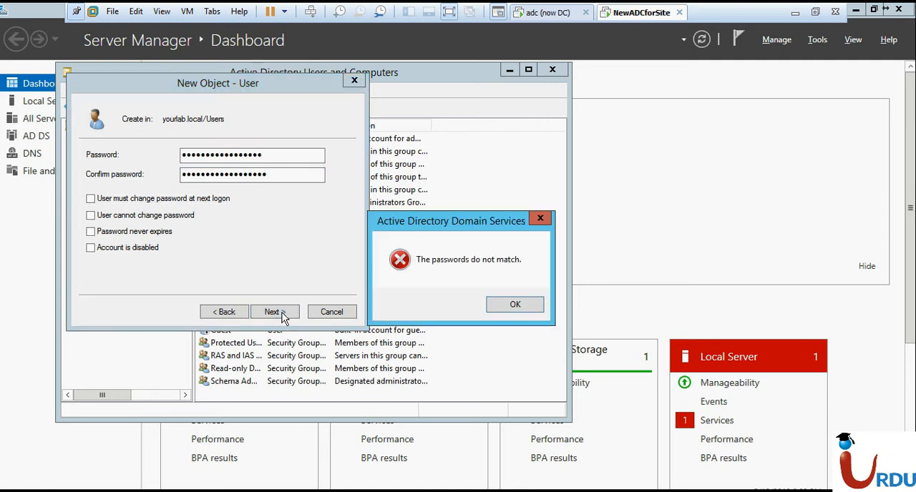
Dismiss the error, re-enter matching passwords in the Password and Confirm password fields, and submit them
{"action": "left_click", "coordinate": [508, 303]}
{"action": "type", "text": "••••••••••••••••••"}
{"action": "key", "text": "Tab"}
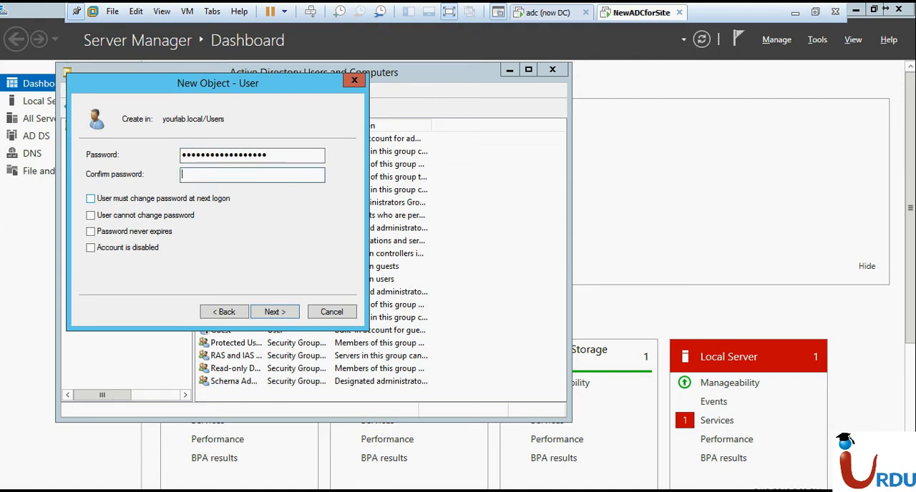
{"action": "type", "text": "••••••••••••••••••"}
{"action": "key", "text": "Return"}
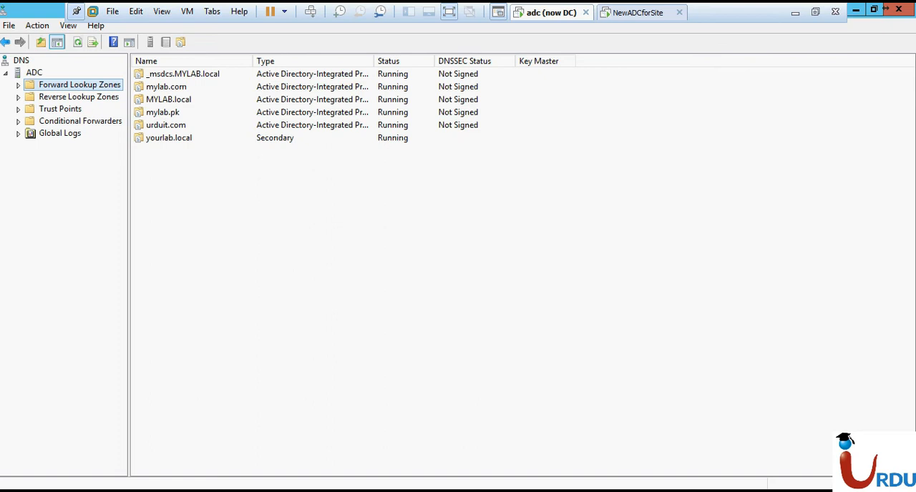
Return to the adc machine, open a Command Prompt and start nslookup
{"action": "key", "text": "super"}
{"action": "key", "text": "super+r"}
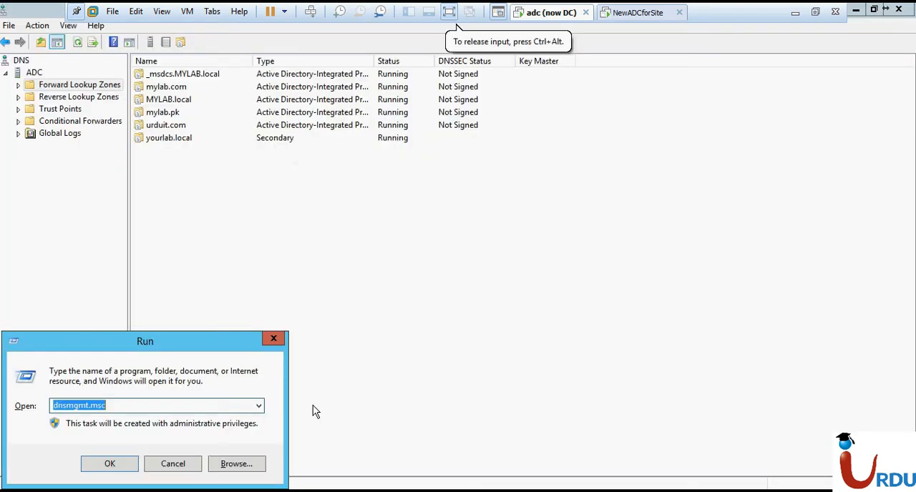
{"action": "type", "text": "cmd"}
{"action": "key", "text": "Return"}
{"action": "type", "text": "nsllokup"}
{"action": "key", "text": "Return"}
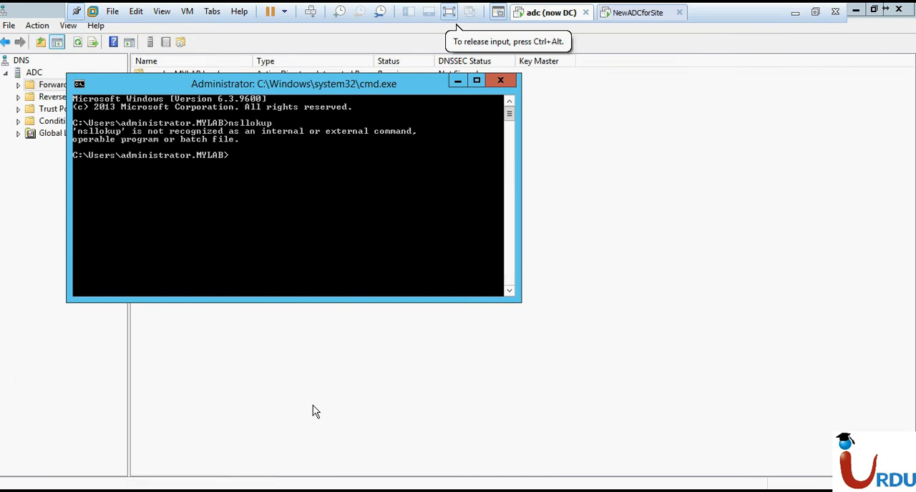
{"action": "type", "text": "nslookup"}
{"action": "key", "text": "Return"}
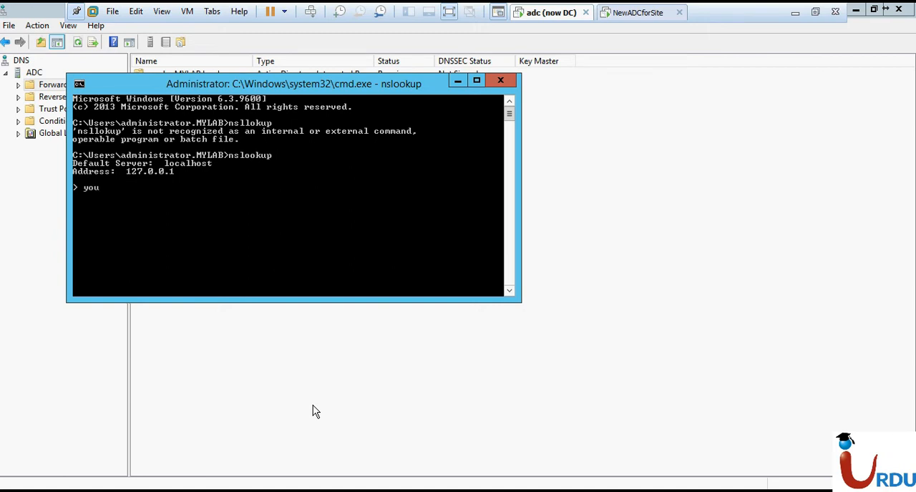
Query yourlab.local in nslookup to check that the other domain resolves
{"action": "type", "text": "yourlab.local"}
{"action": "key", "text": "Return"}
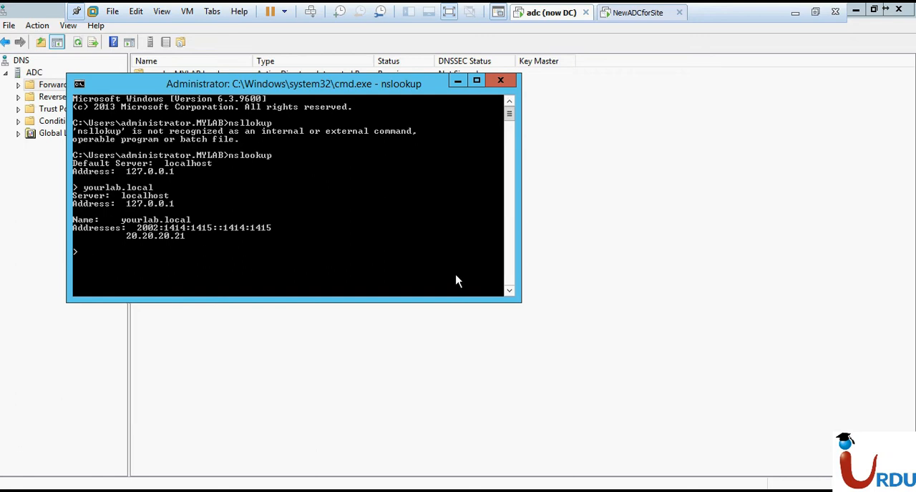
Search for "trus" from the Start screen and open Active Directory Domains and Trusts
{"action": "left_click", "coordinate": [449, 335]}
{"action": "key", "text": "super"}
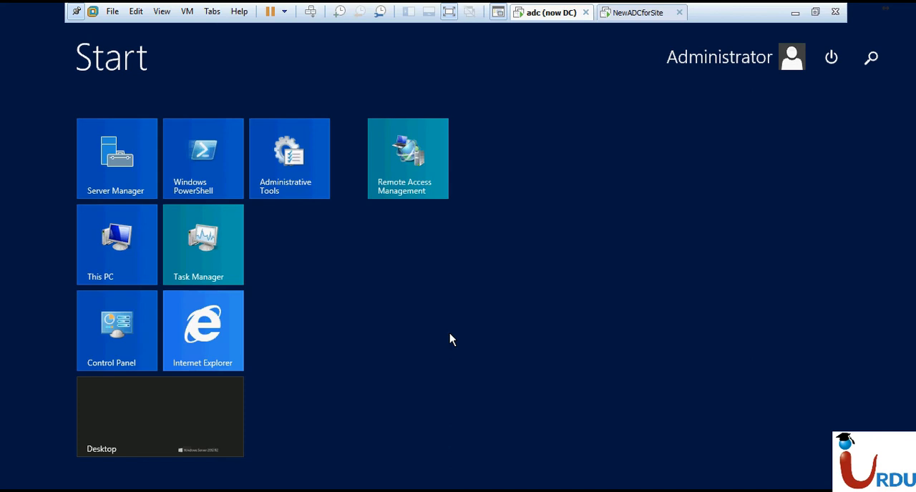
{"action": "type", "text": "trus"}
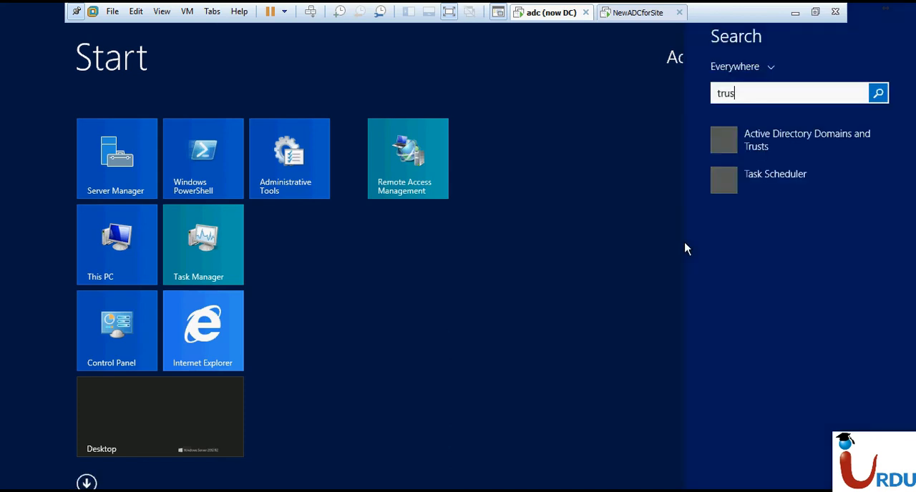
{"action": "left_click", "coordinate": [838, 140]}
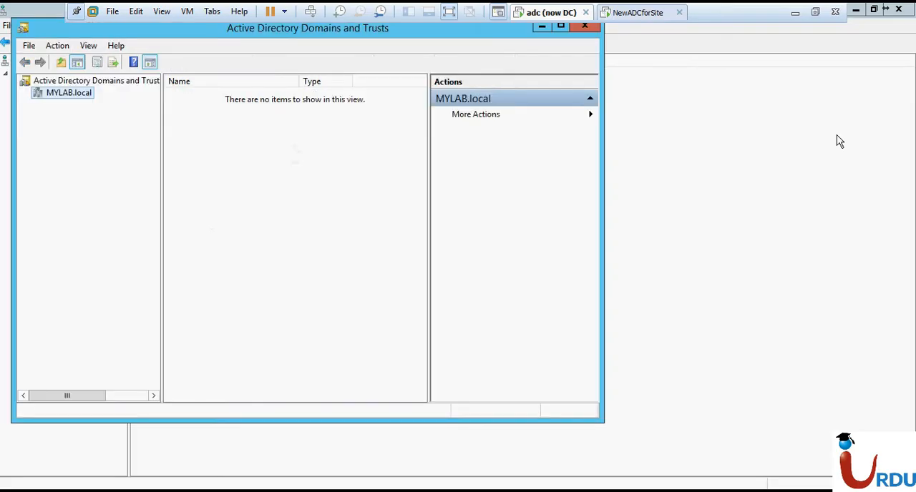
Check the domain functional level of MYLAB.local and close the dialog
{"action": "right_click", "coordinate": [58, 102]}
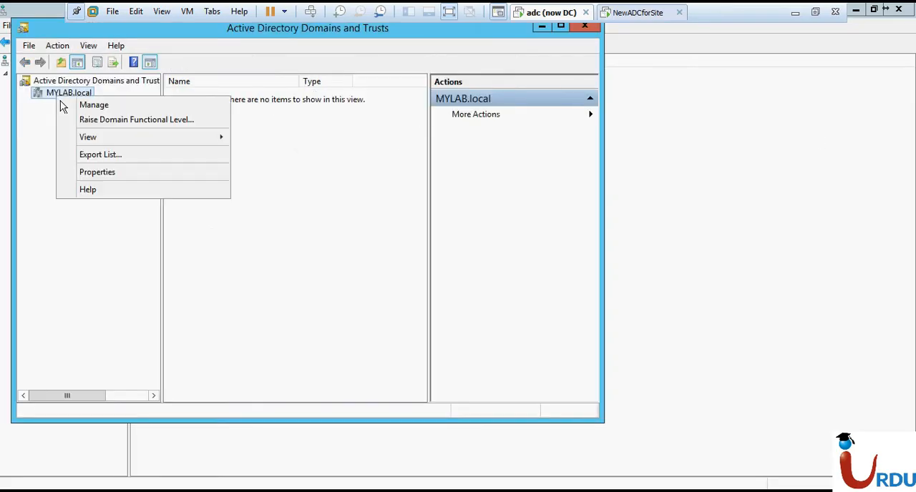
{"action": "left_click", "coordinate": [96, 122]}
{"action": "left_click", "coordinate": [364, 294]}
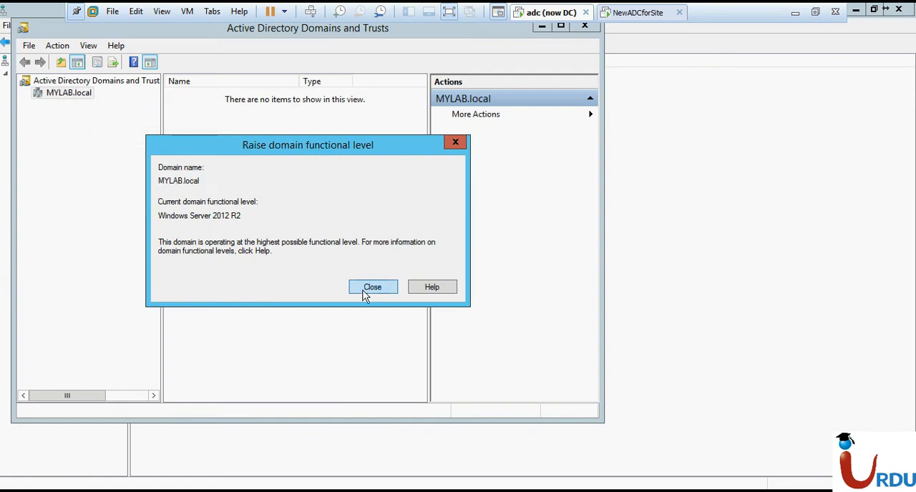
{"action": "left_click", "coordinate": [365, 293]}
Check the forest functional level of MYLAB.local from the Active Directory Domains and Trusts root
{"action": "left_click", "coordinate": [85, 82]}
{"action": "right_click", "coordinate": [85, 85]}
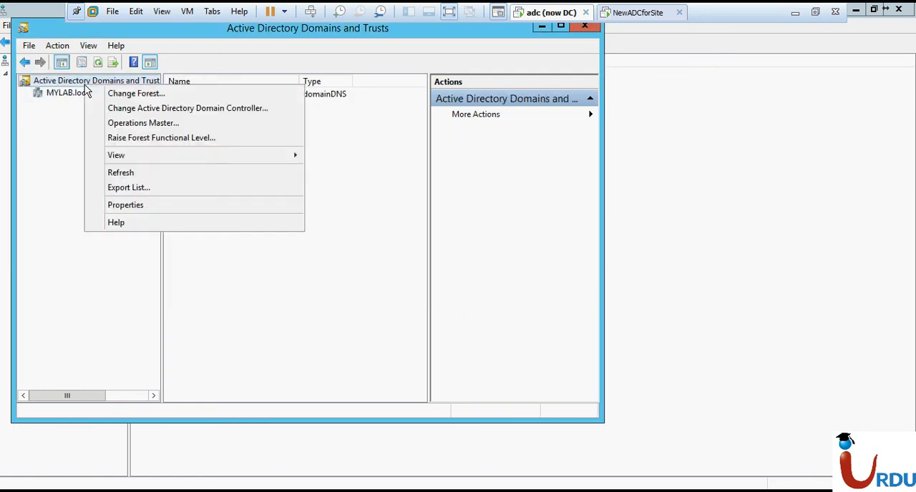
{"action": "left_click", "coordinate": [118, 138]}
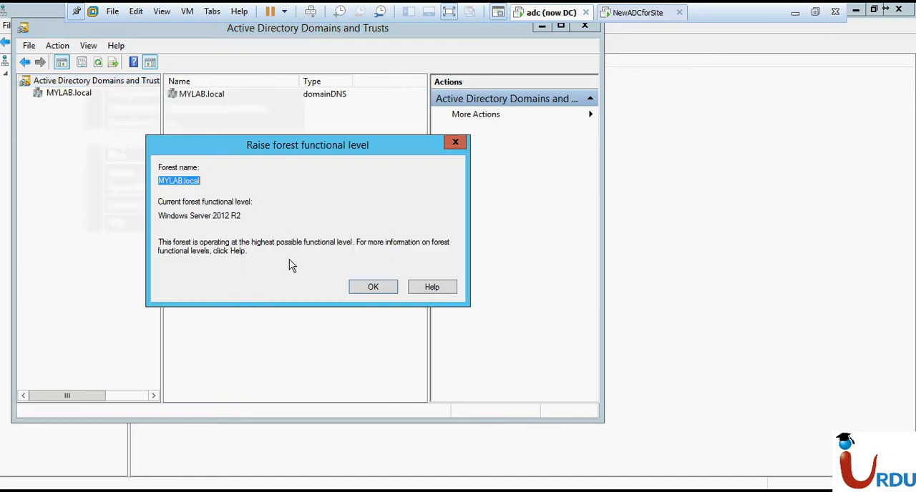
{"action": "left_click", "coordinate": [371, 286]}
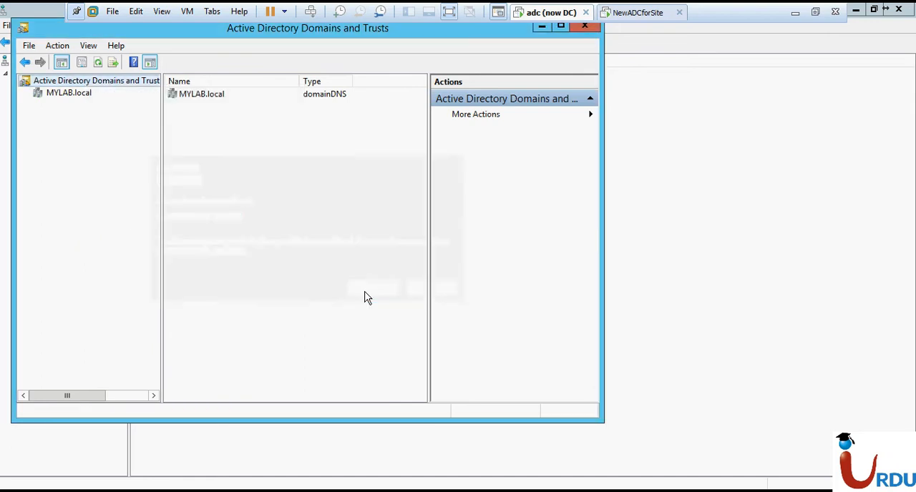
Examine which server holds the domain naming operations master role and close the dialog
{"action": "right_click", "coordinate": [61, 83]}
{"action": "left_click", "coordinate": [106, 117]}
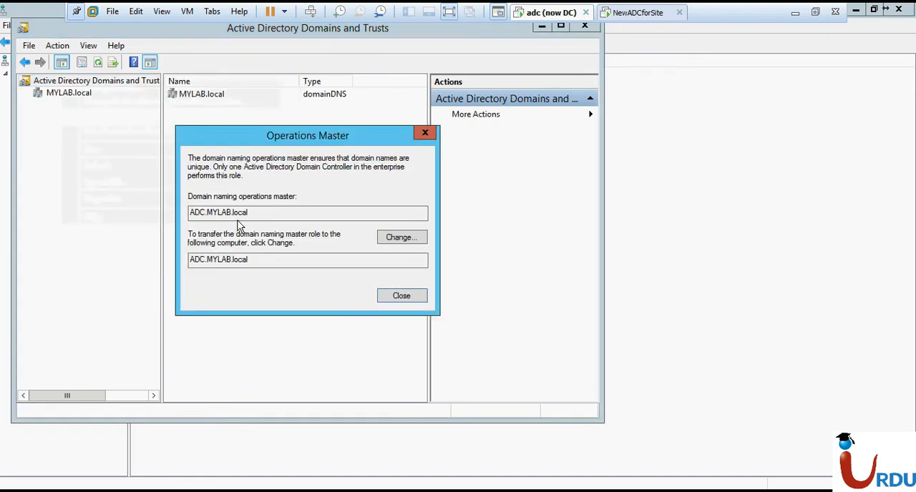
{"action": "key", "text": "Escape"}
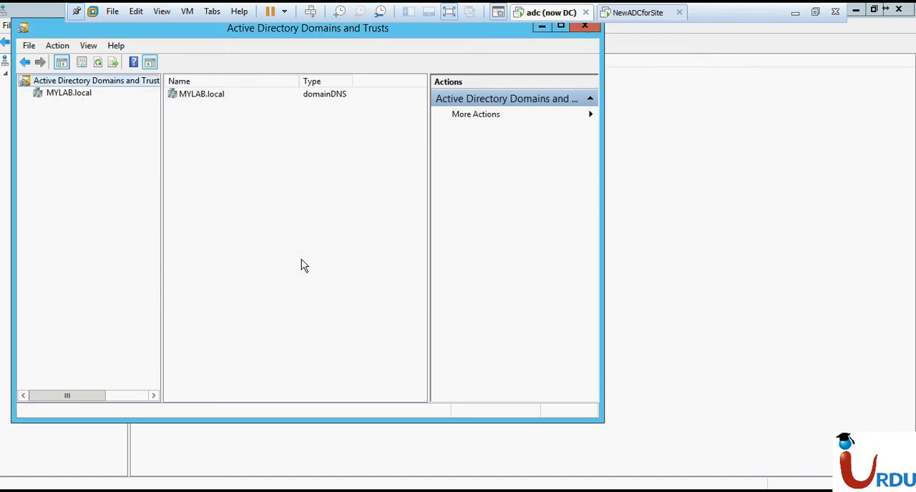
Open the properties of the MYLAB.local domain and show its trusts
{"action": "left_click", "coordinate": [64, 97]}
{"action": "right_click", "coordinate": [65, 94]}
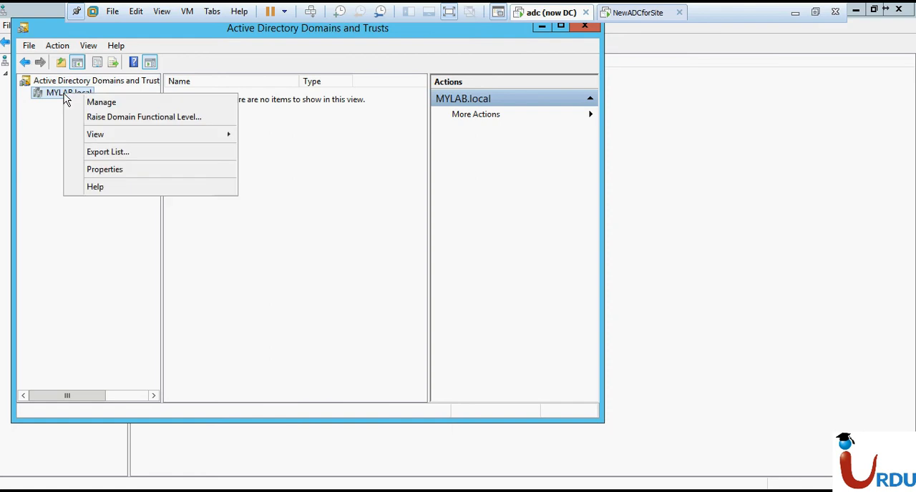
{"action": "left_click", "coordinate": [111, 177]}
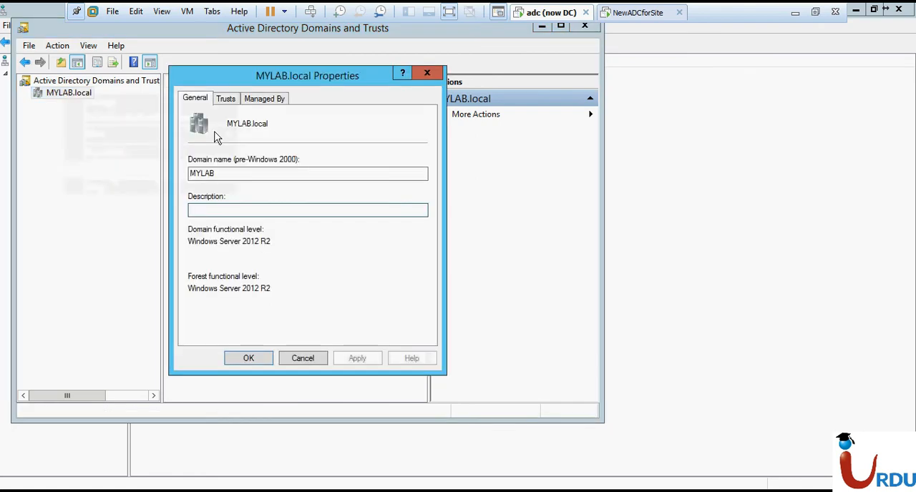
{"action": "left_click", "coordinate": [225, 100]}
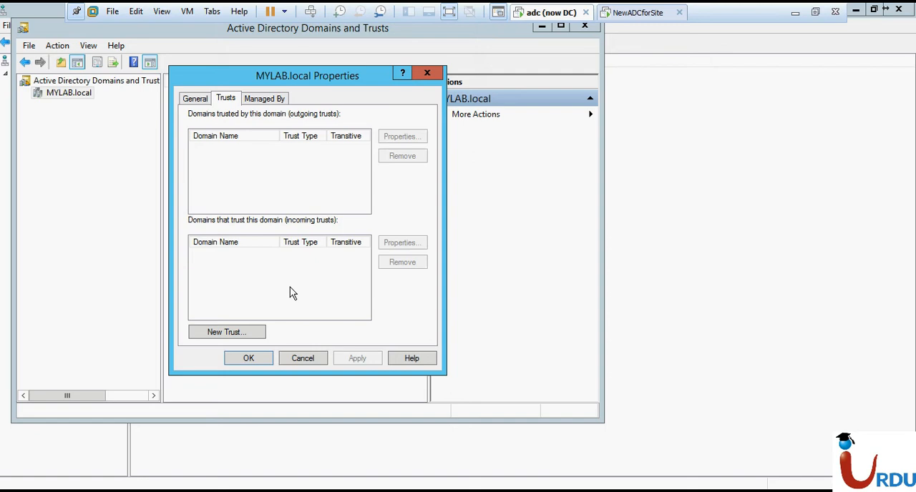
Start the New Trust Wizard and specify yourlab.local as the trust name
{"action": "left_click", "coordinate": [226, 334]}
{"action": "left_click", "coordinate": [449, 369]}
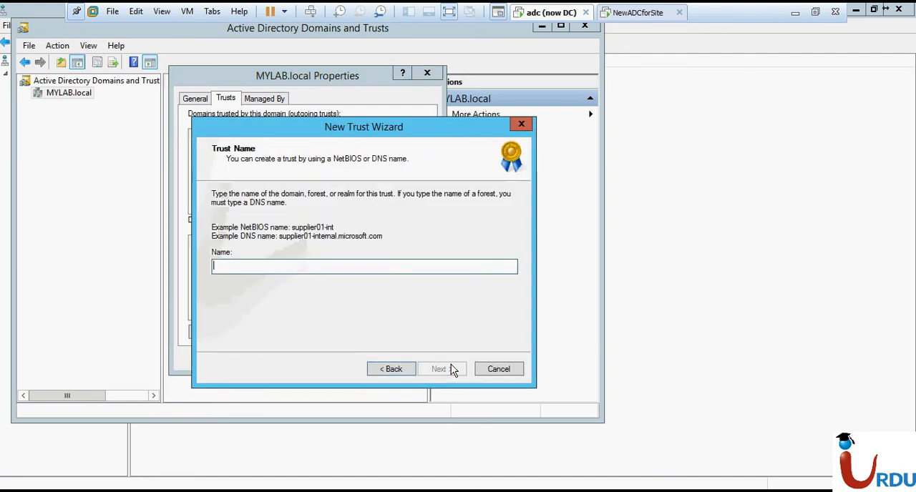
{"action": "type", "text": "m"}
{"action": "key", "text": "BackSpace"}
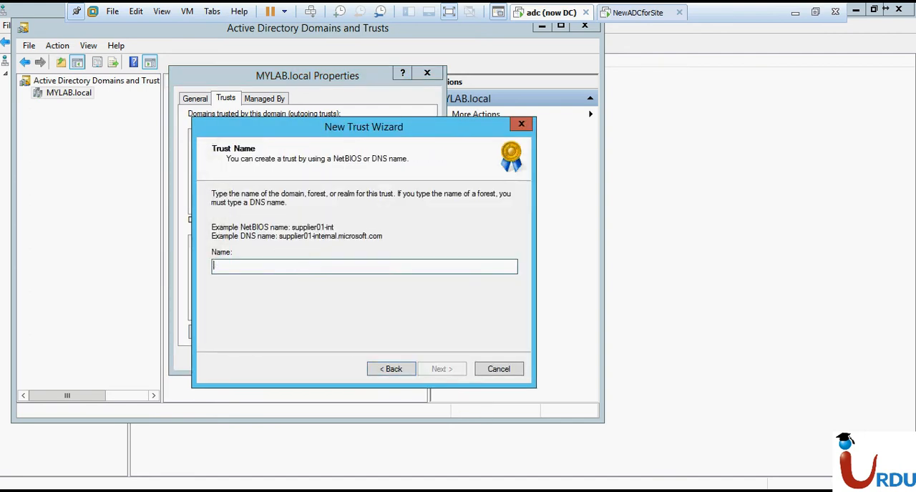
{"action": "type", "text": "your"}
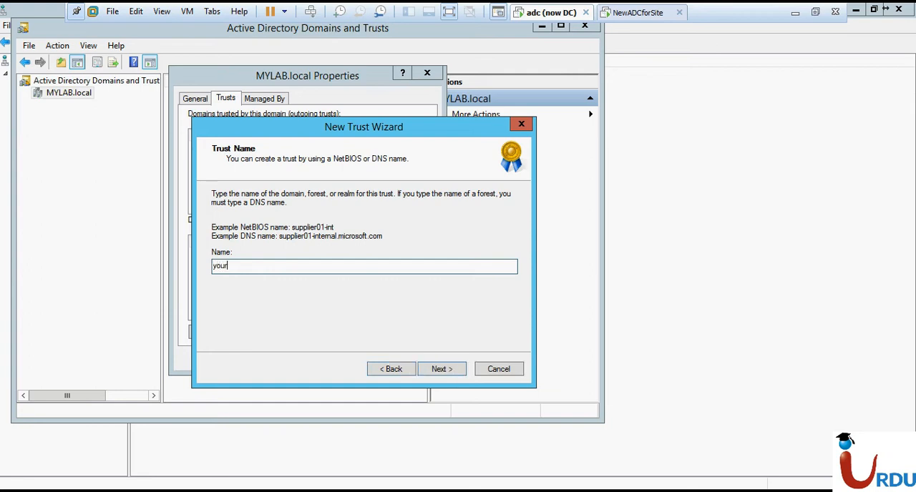
{"action": "type", "text": "lab.local"}
{"action": "left_click", "coordinate": [451, 369]}
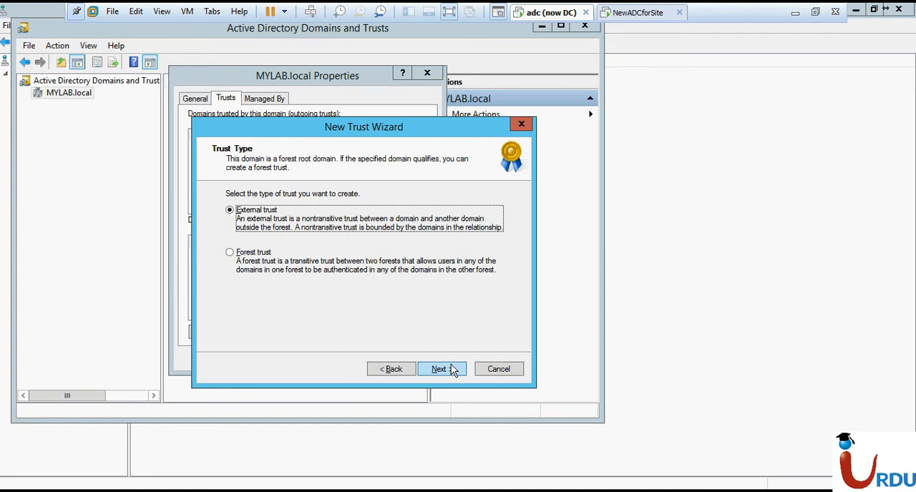
Configure a two-way forest trust for this domain only, with forest-wide authentication
{"action": "left_click", "coordinate": [262, 261]}
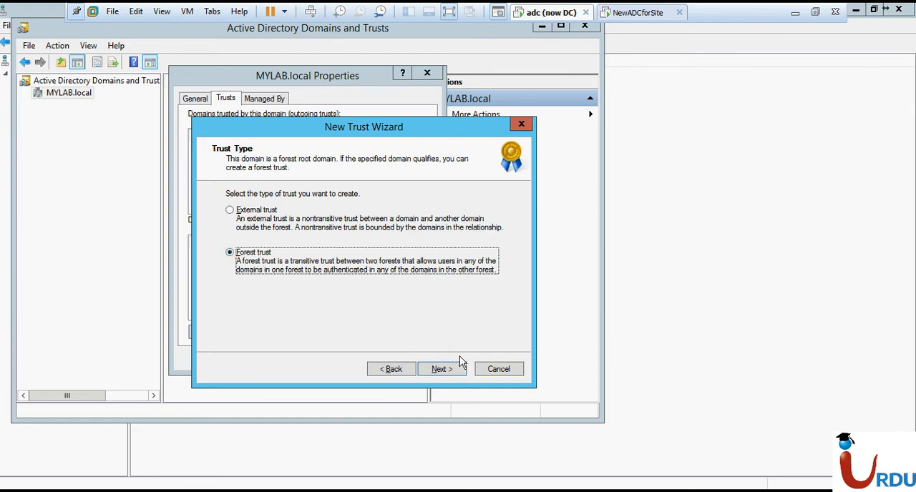
{"action": "left_click", "coordinate": [445, 372]}
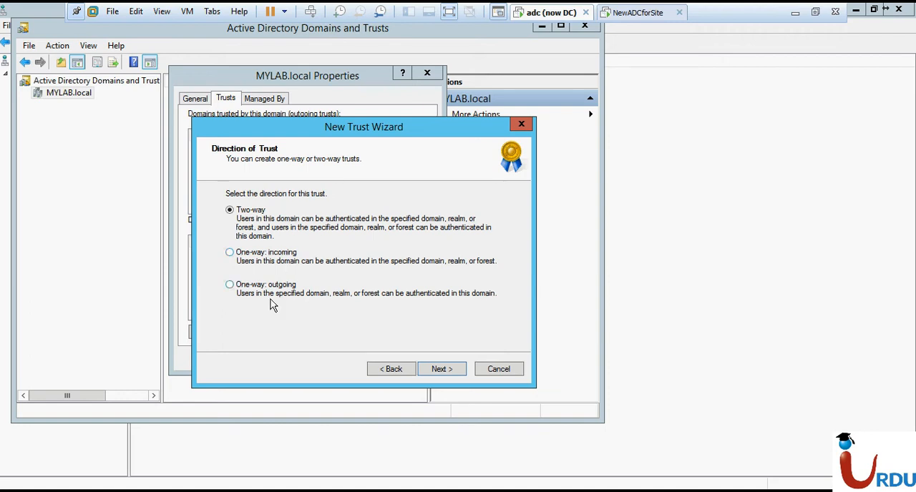
{"action": "left_click", "coordinate": [452, 369]}
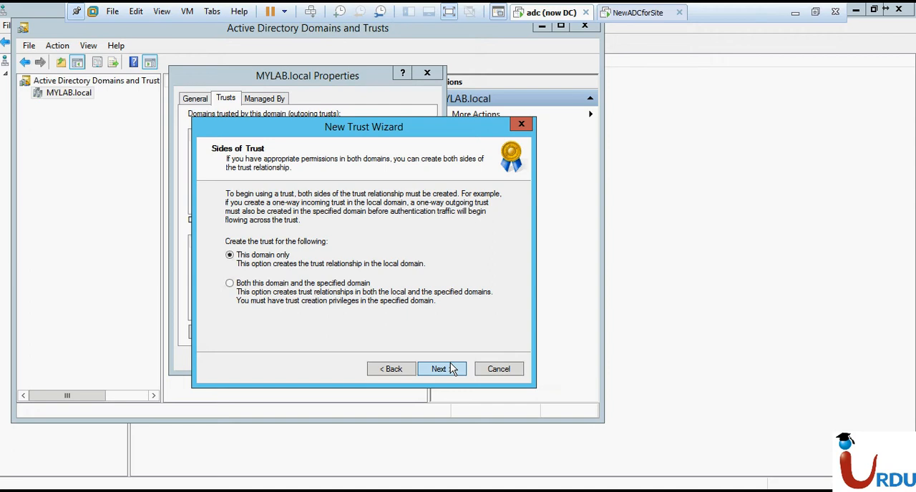
{"action": "left_click", "coordinate": [451, 368]}
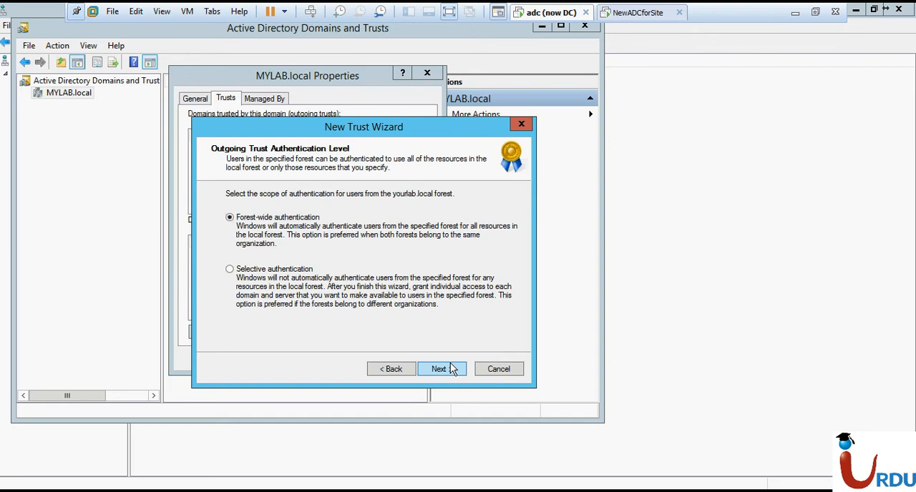
{"action": "left_click", "coordinate": [451, 368]}
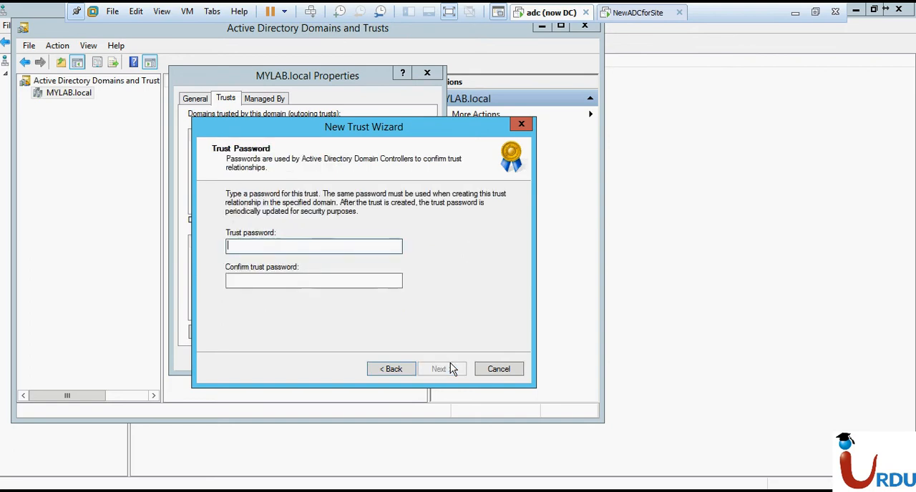
Enter and confirm the trust password, accept the selected trust settings and create the trust
{"action": "type", "text": "••••••••••••••••••"}
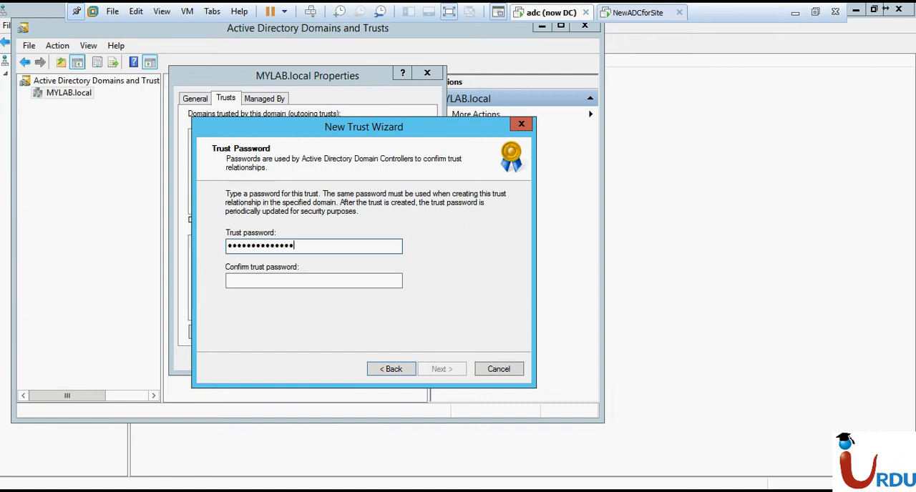
{"action": "key", "text": "Tab"}
{"action": "type", "text": "•••"}
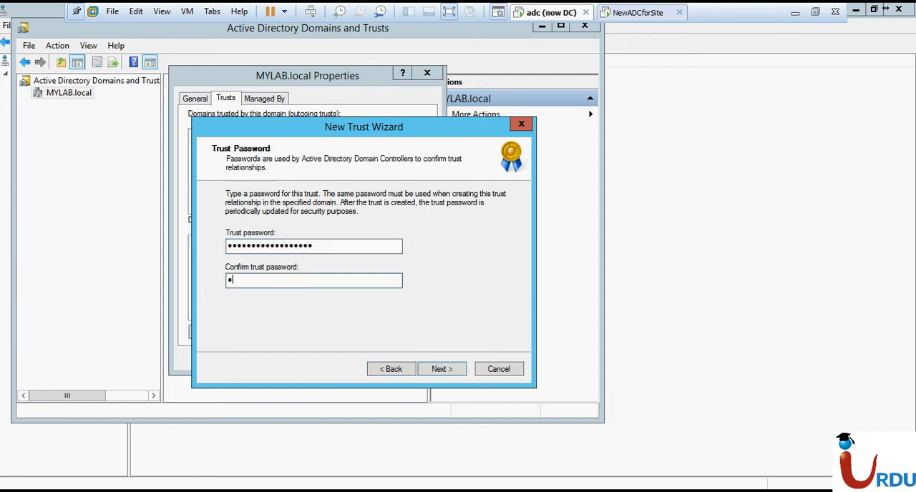
{"action": "type", "text": "•••••••••••••••"}
{"action": "left_click", "coordinate": [449, 367]}
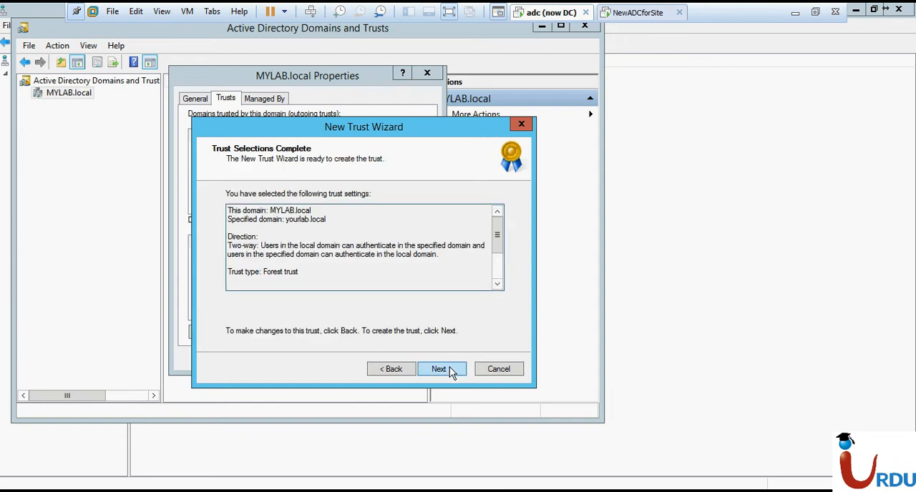
{"action": "left_click", "coordinate": [439, 368]}
{"action": "left_click", "coordinate": [450, 370]}
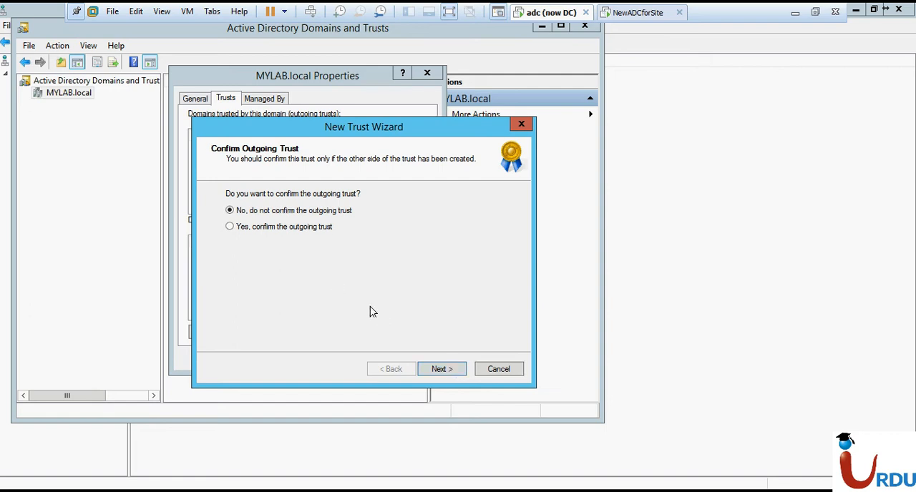
Continue past the outgoing trust confirmation and choose to confirm the incoming trust, with yourlab.local\administrator as the user name
{"action": "left_click", "coordinate": [438, 370]}
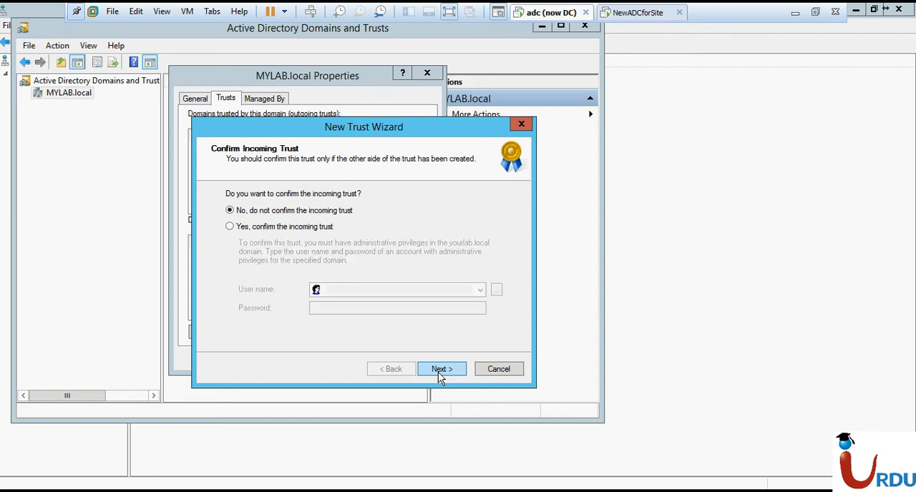
{"action": "left_click", "coordinate": [285, 228]}
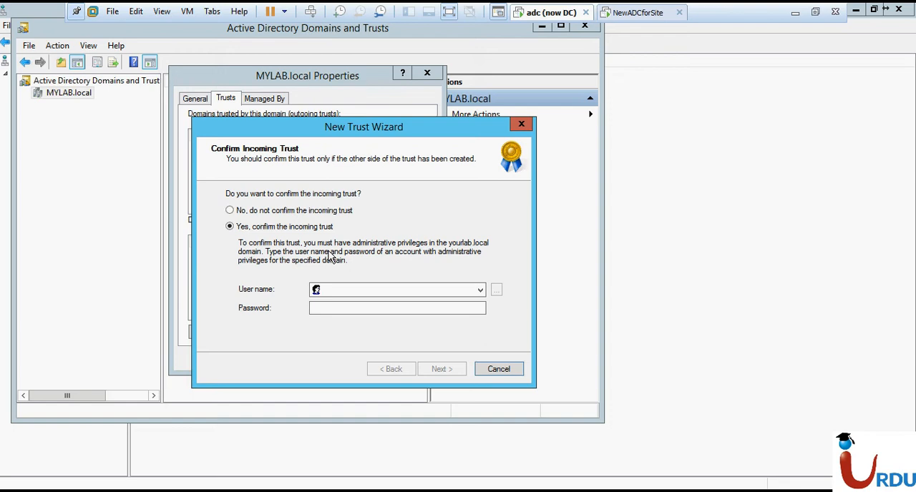
{"action": "left_click", "coordinate": [473, 294]}
{"action": "left_click", "coordinate": [477, 290]}
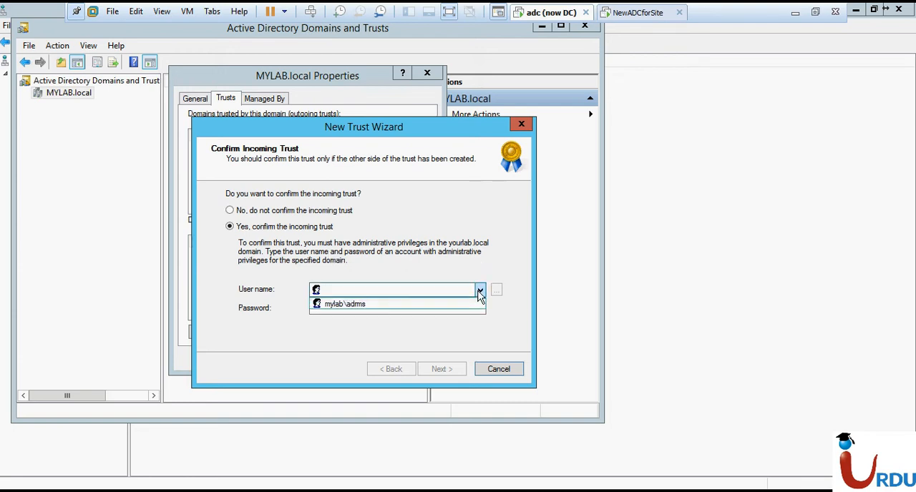
{"action": "left_click", "coordinate": [439, 289]}
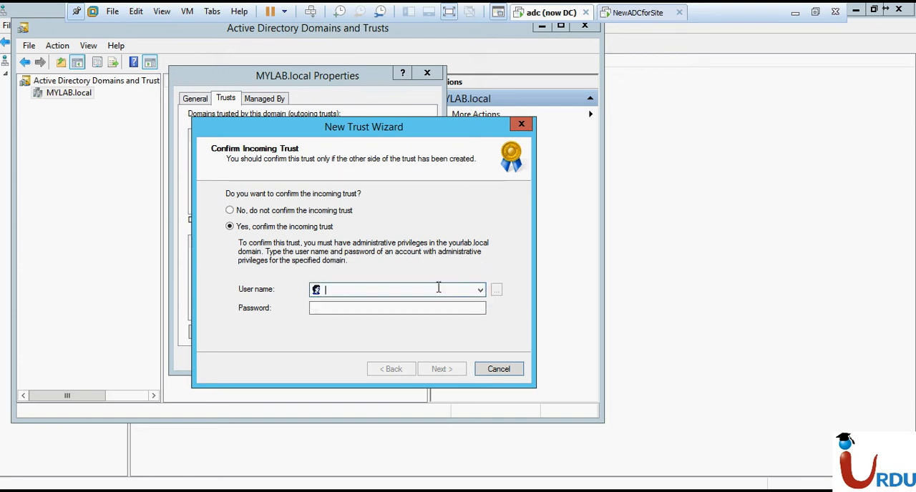
{"action": "type", "text": "yourlab.local"}
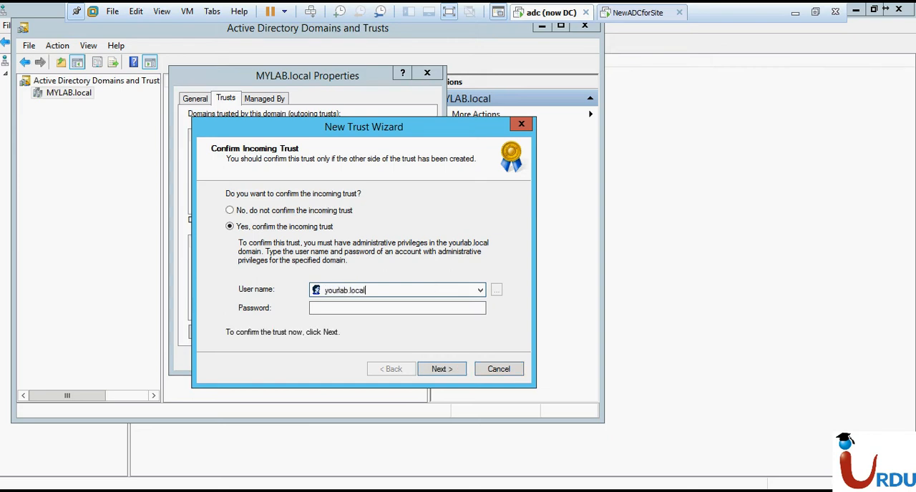
{"action": "type", "text": "\\administrator"}
Enter the administrator account password, submit the incoming trust confirmation and finish the New Trust Wizard
{"action": "key", "text": "Tab"}
{"action": "type", "text": "••"}
{"action": "key", "text": "BackSpace"}
{"action": "type", "text": "•••••••••••"}
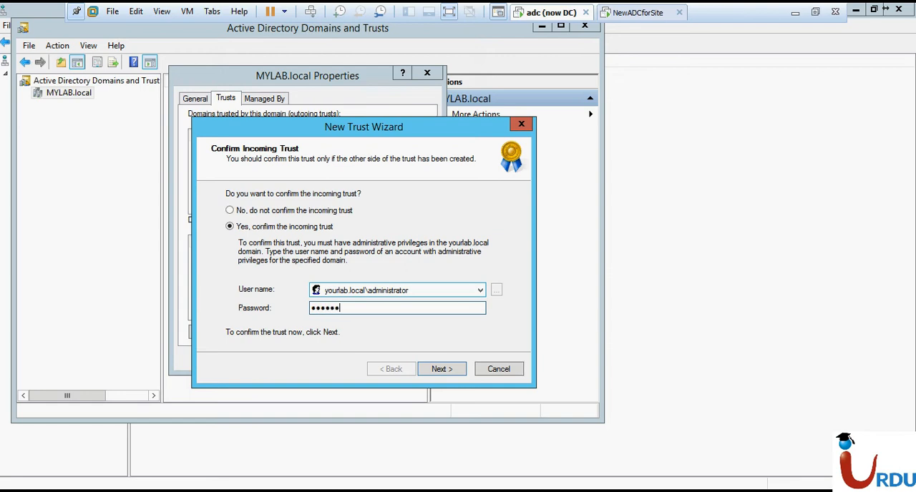
{"action": "type", "text": "•••••••"}
{"action": "key", "text": "Return"}
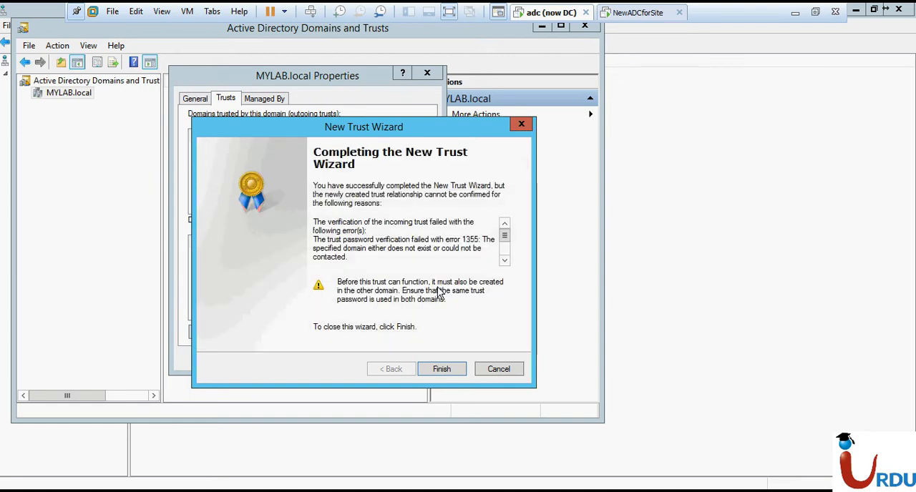
{"action": "left_click", "coordinate": [437, 369]}
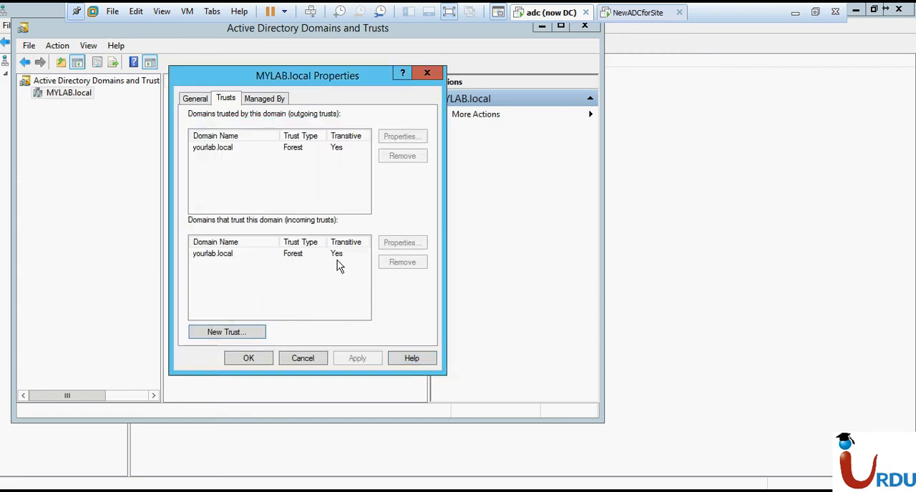
Switch to the NewADCforSite virtual machine and open Active Directory Domains and Trusts there
{"action": "left_click", "coordinate": [644, 19]}
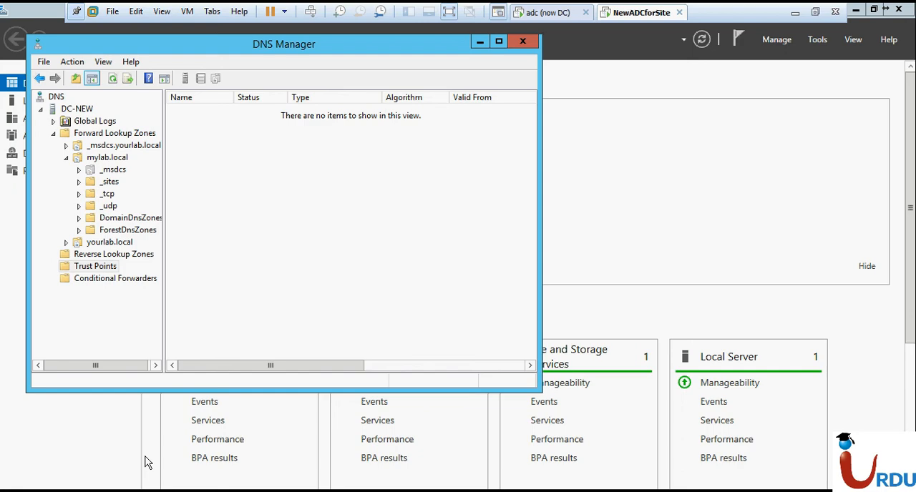
{"action": "key", "text": "super"}
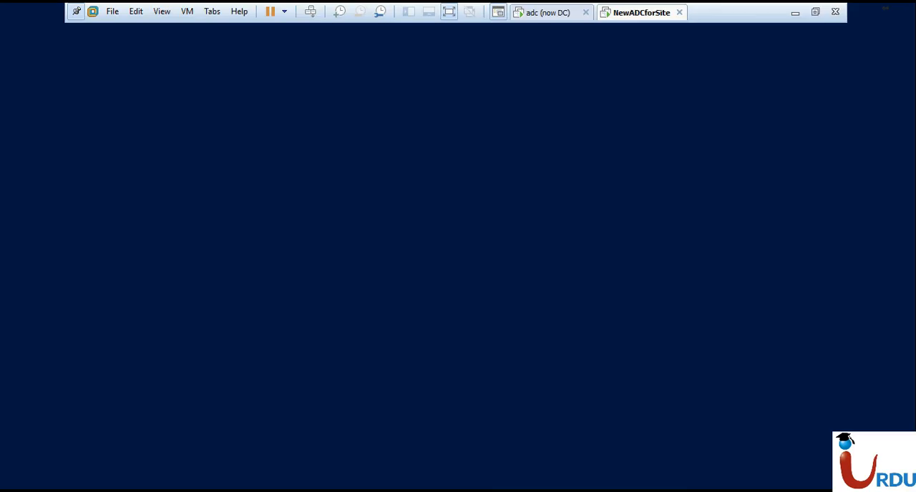
{"action": "type", "text": "trusts"}
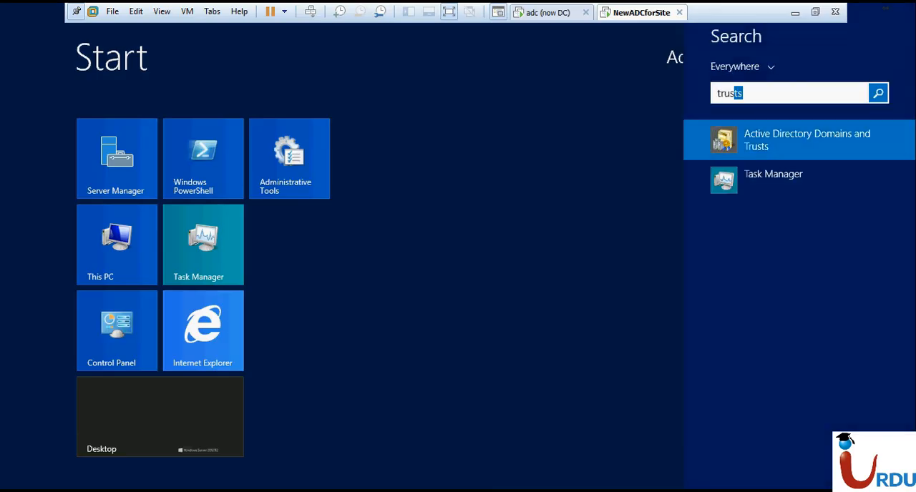
{"action": "left_click", "coordinate": [737, 147]}
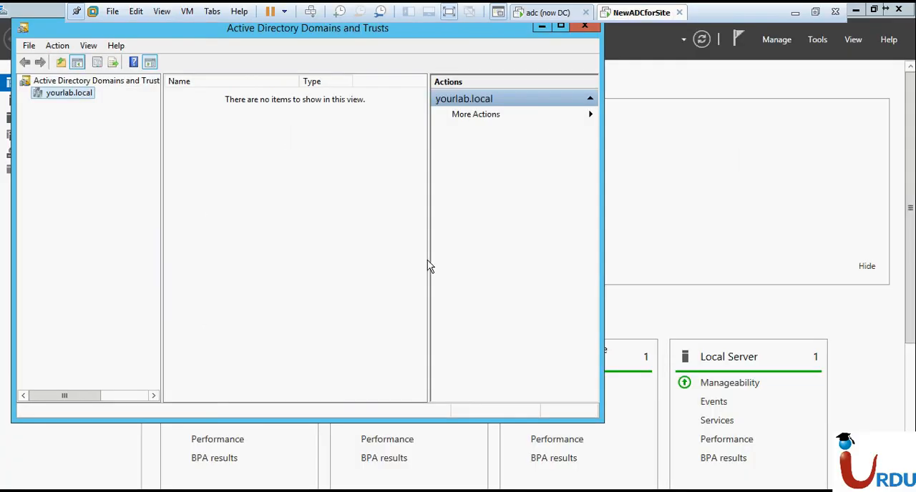
Open the properties of the yourlab.local domain and show its trusts
{"action": "right_click", "coordinate": [77, 103]}
{"action": "left_click", "coordinate": [143, 175]}
{"action": "left_click", "coordinate": [225, 99]}
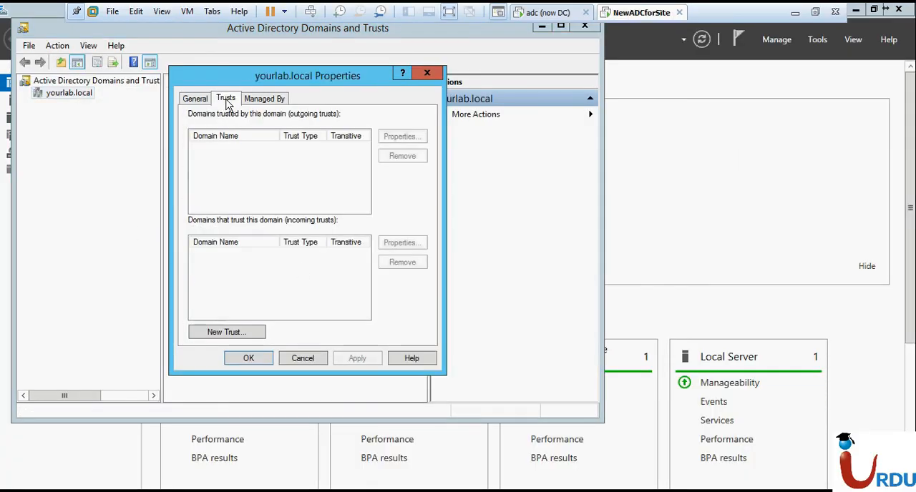
Start the New Trust Wizard for yourlab.local and specify mylab.local as the trust name
{"action": "left_click", "coordinate": [236, 334]}
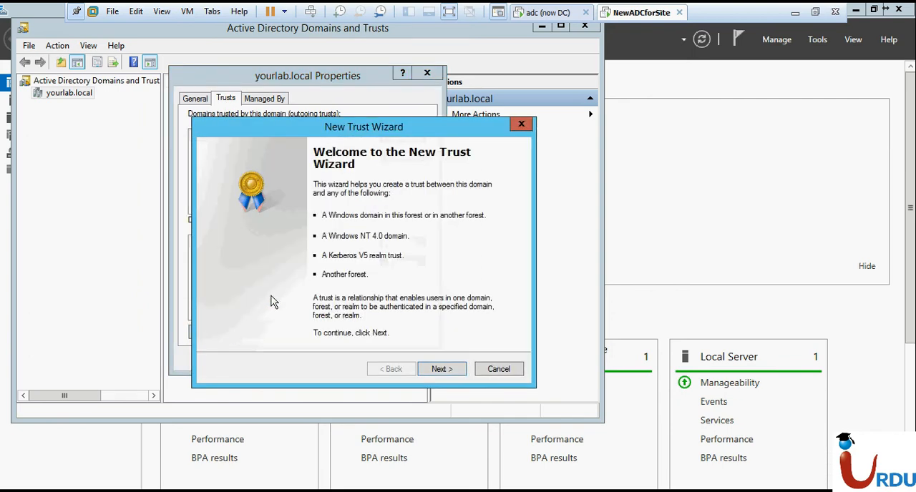
{"action": "key", "text": "Return"}
{"action": "type", "text": "my"}
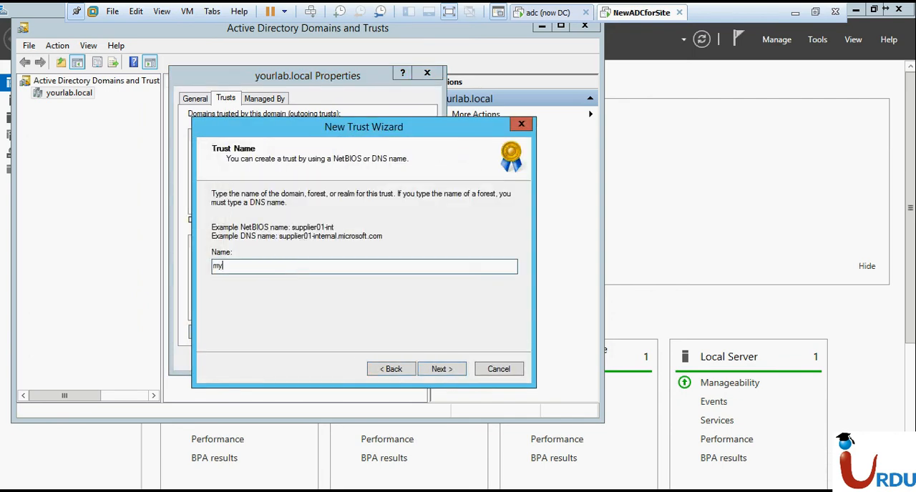
{"action": "type", "text": "lab.local"}
{"action": "key", "text": "Return"}
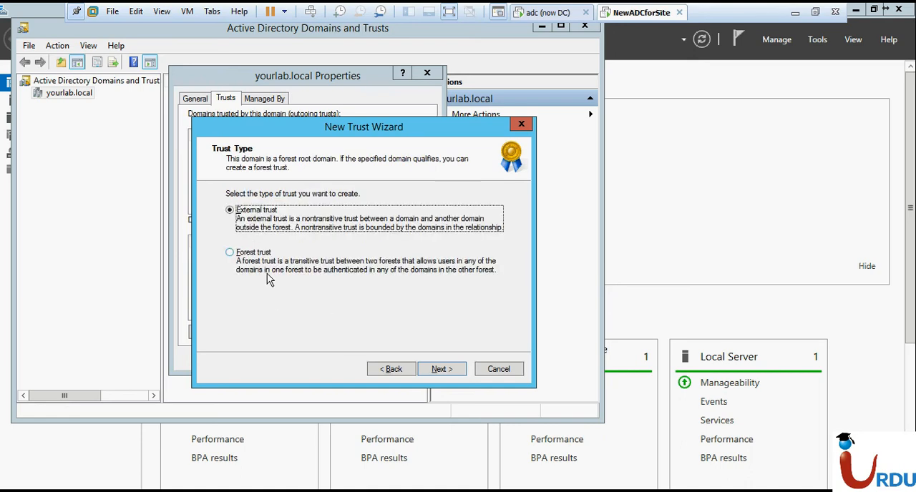
Choose a two-way forest trust with mylab.local, created for this domain only, with forest-wide authentication
{"action": "left_click", "coordinate": [266, 274]}
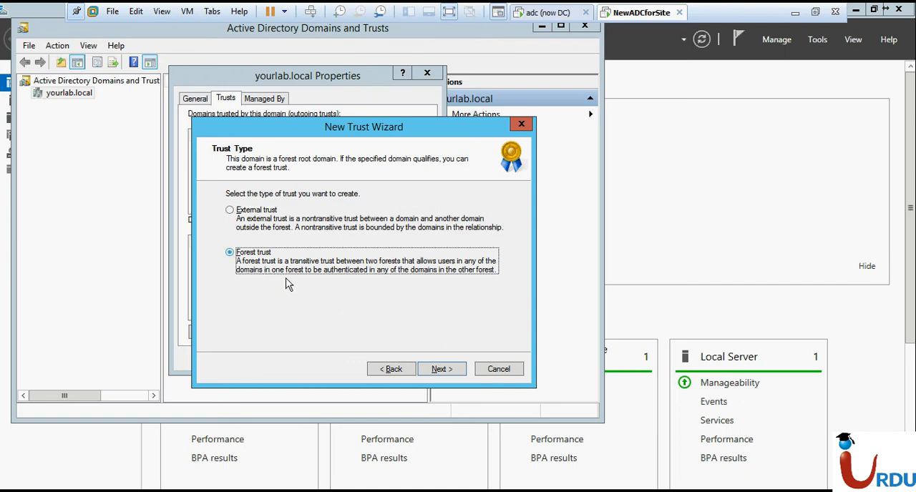
{"action": "left_click", "coordinate": [429, 369]}
{"action": "left_click", "coordinate": [429, 372]}
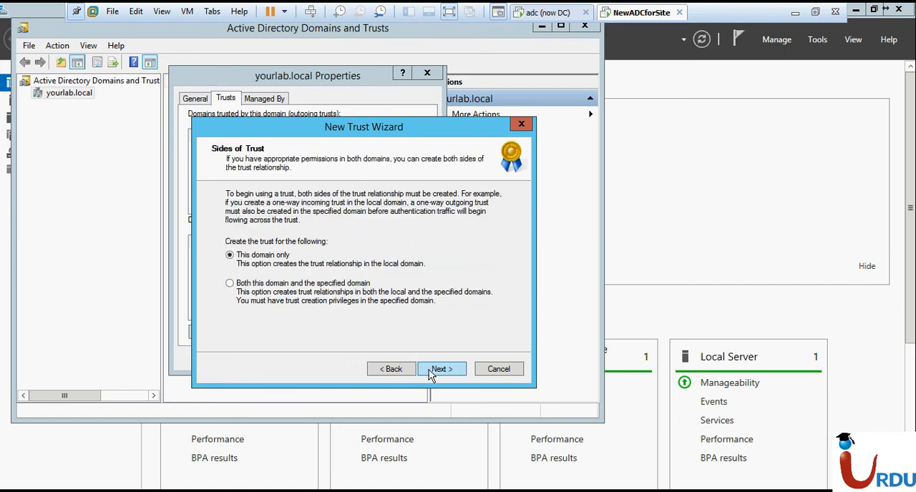
{"action": "left_click", "coordinate": [431, 373]}
{"action": "left_click", "coordinate": [431, 373]}
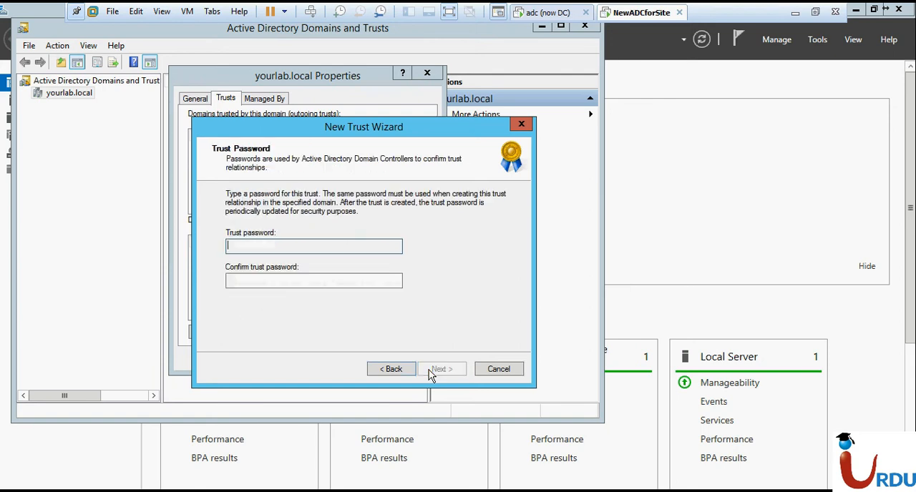
Enter the trust password for the mylab.local trust and repeat it in the confirmation field
{"action": "type", "text": "••••"}
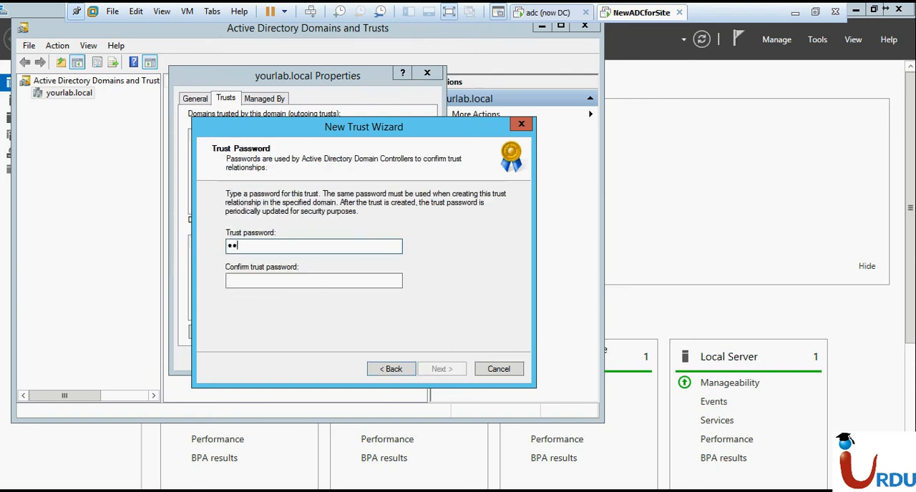
{"action": "type", "text": "••••••"}
{"action": "key", "text": "BackSpace"}
{"action": "key", "text": "BackSpace"}
{"action": "key", "text": "BackSpace"}
{"action": "key", "text": "BackSpace"}
{"action": "key", "text": "BackSpace"}
{"action": "key", "text": "BackSpace"}
{"action": "key", "text": "BackSpace"}
{"action": "key", "text": "BackSpace"}
{"action": "key", "text": "BackSpace"}
{"action": "key", "text": "BackSpace"}
{"action": "type", "text": "•••••••••••••••••"}
{"action": "key", "text": "Tab"}
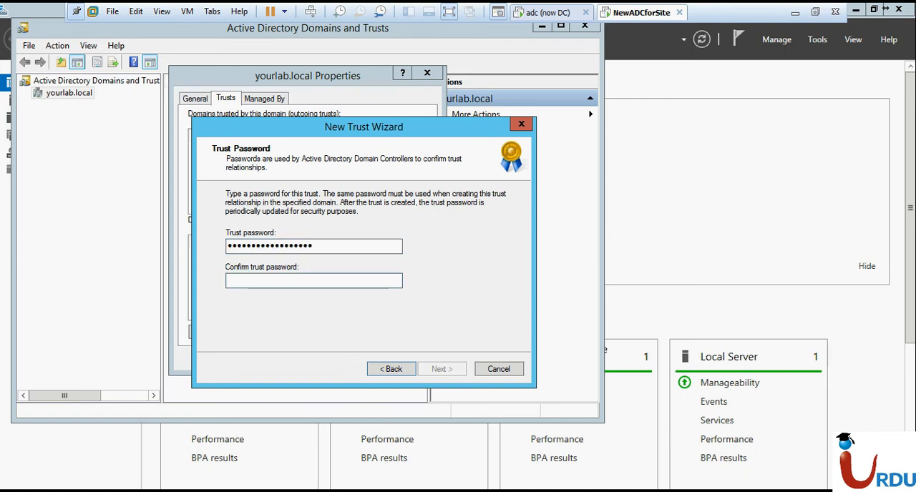
{"action": "type", "text": "•••••••••••"}
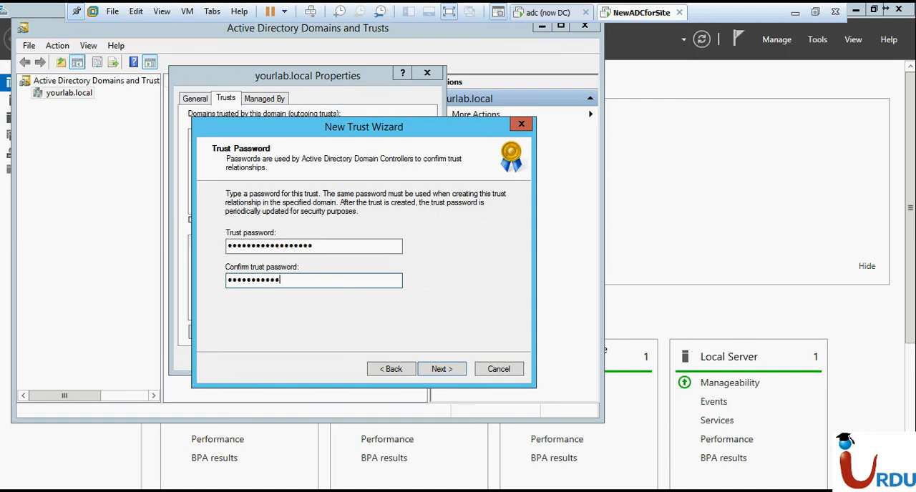
{"action": "type", "text": "•••••••"}
Accept the selected settings for the mylab.local trust and create it
{"action": "left_click", "coordinate": [430, 371]}
{"action": "left_click", "coordinate": [430, 372]}
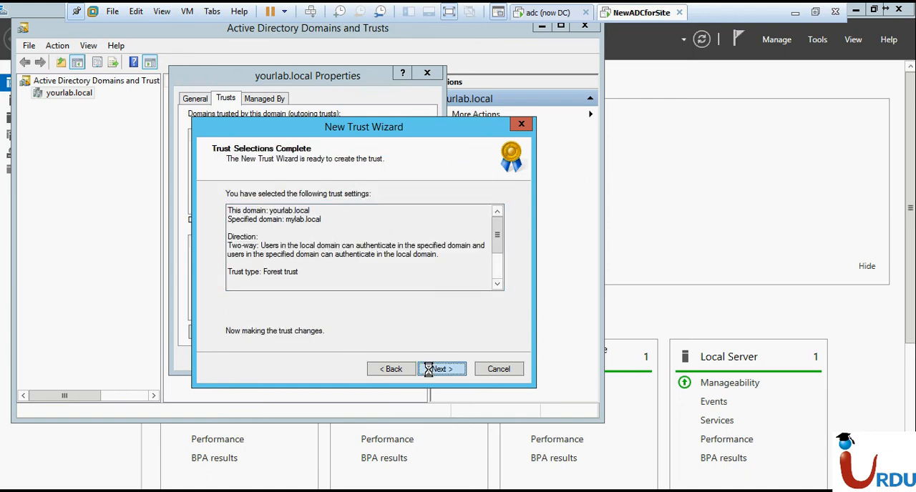
{"action": "left_click", "coordinate": [438, 373]}
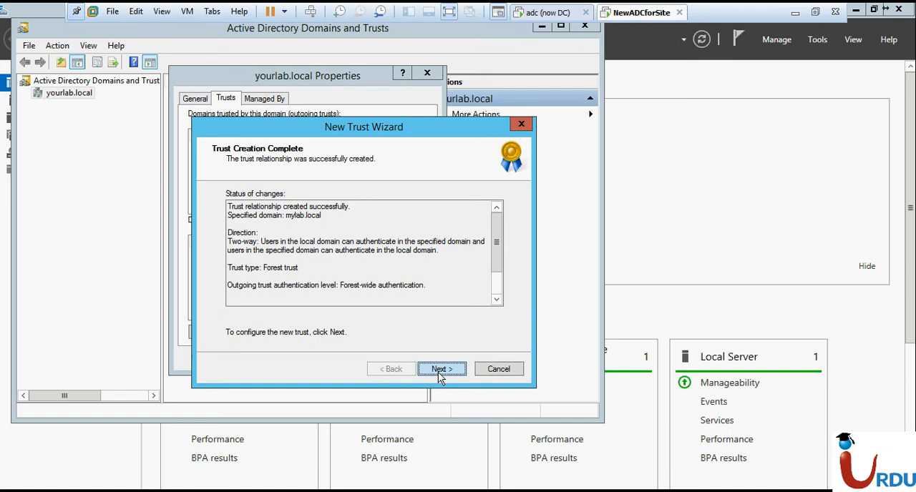
Confirm the outgoing trust and choose to confirm the incoming trust, with mylab.local\administrator as the user name
{"action": "left_click", "coordinate": [437, 372]}
{"action": "left_click", "coordinate": [279, 227]}
{"action": "left_click", "coordinate": [438, 372]}
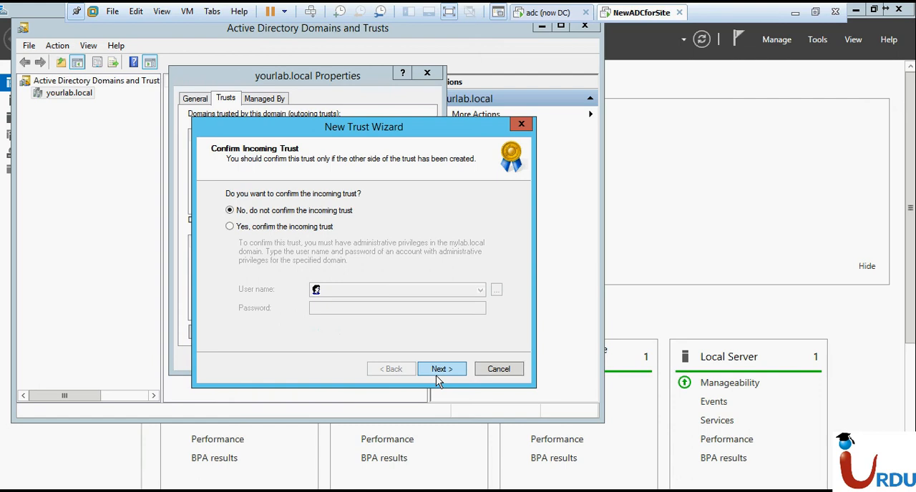
{"action": "left_click", "coordinate": [306, 227]}
{"action": "left_click", "coordinate": [359, 292]}
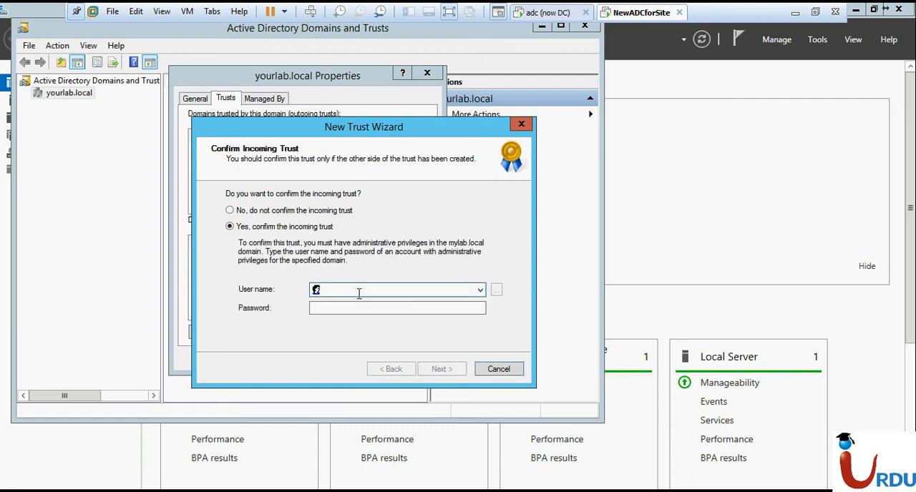
{"action": "type", "text": "mylab"}
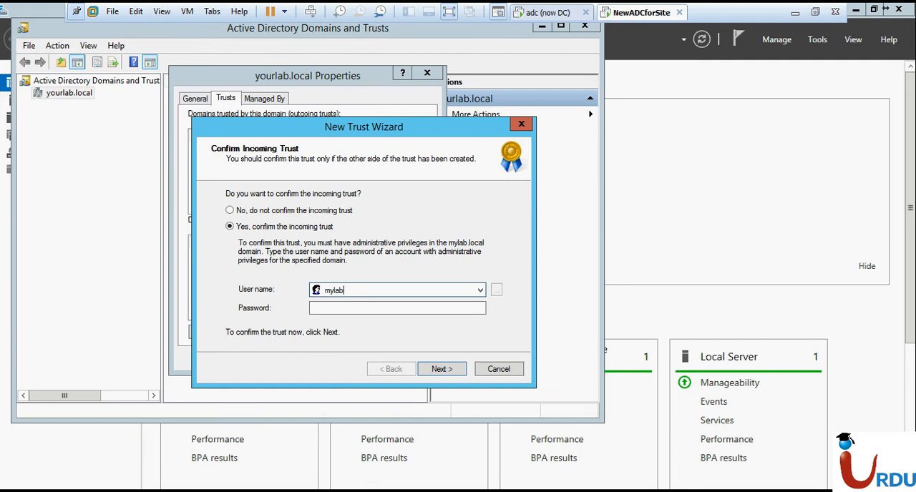
{"action": "type", "text": ".local\\administrator"}
Submit the incoming trust confirmation with the administrator account password, finish the wizard and close the yourlab.local properties
{"action": "key", "text": "Tab"}
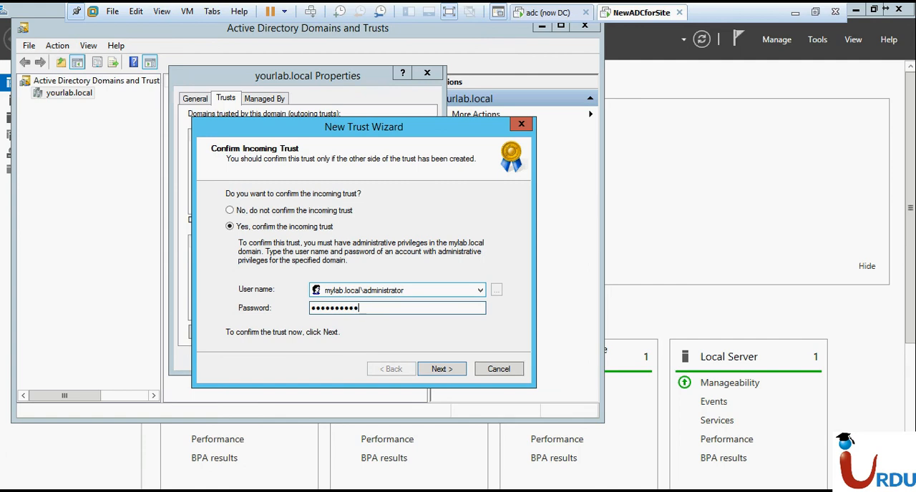
{"action": "key", "text": "Return"}
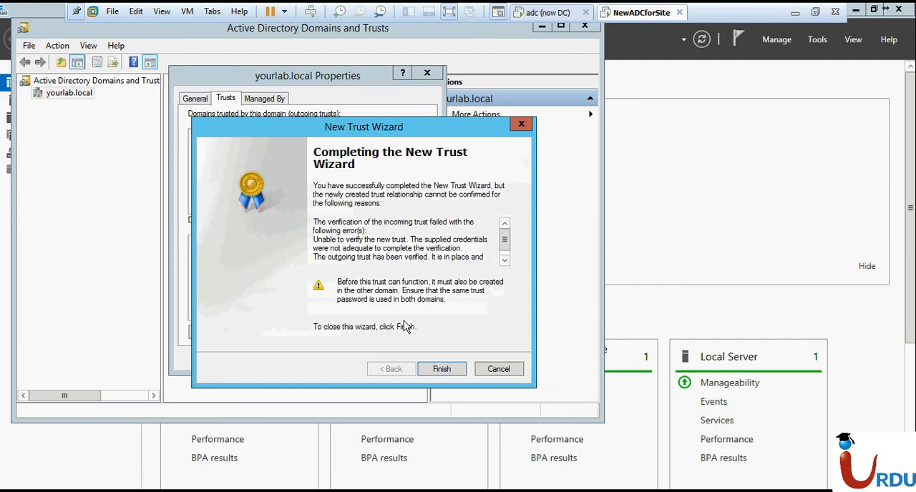
{"action": "left_click", "coordinate": [442, 369]}
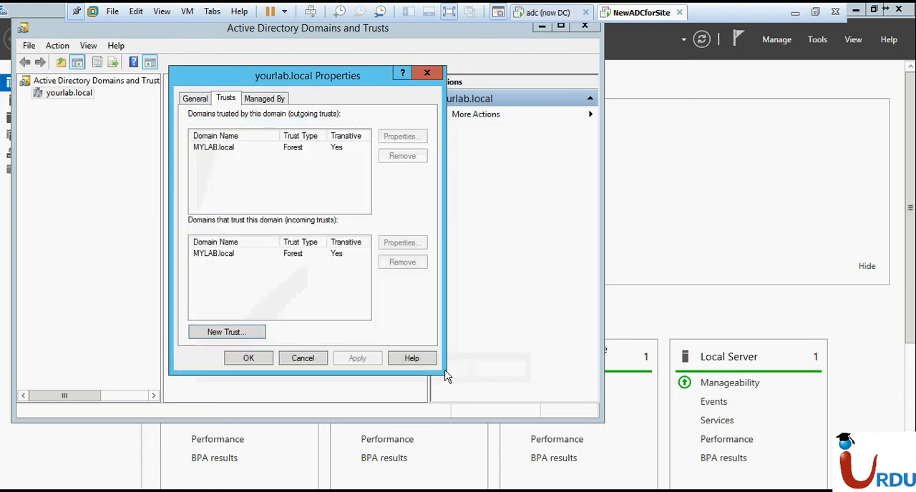
{"action": "left_click", "coordinate": [248, 362]}
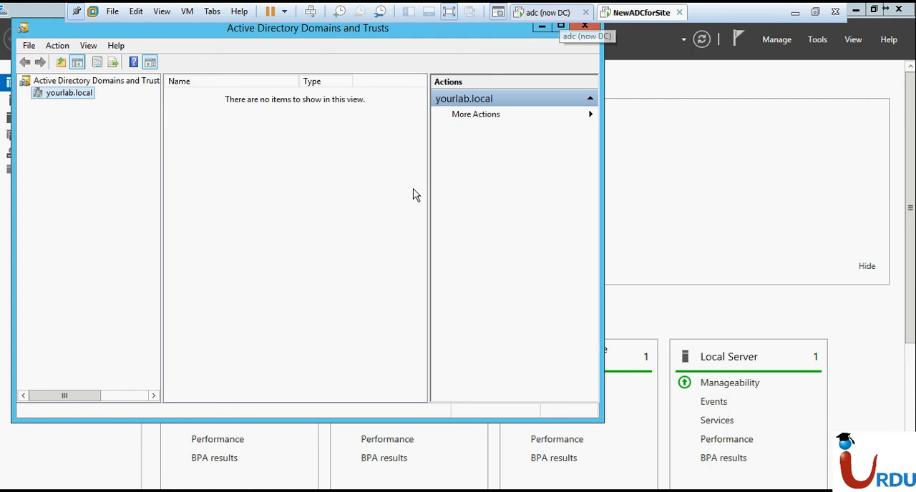
Return to the adc (now DC) virtual machine and close the MYLAB.local properties and Active Directory Domains and Trusts
{"action": "left_click", "coordinate": [548, 12]}
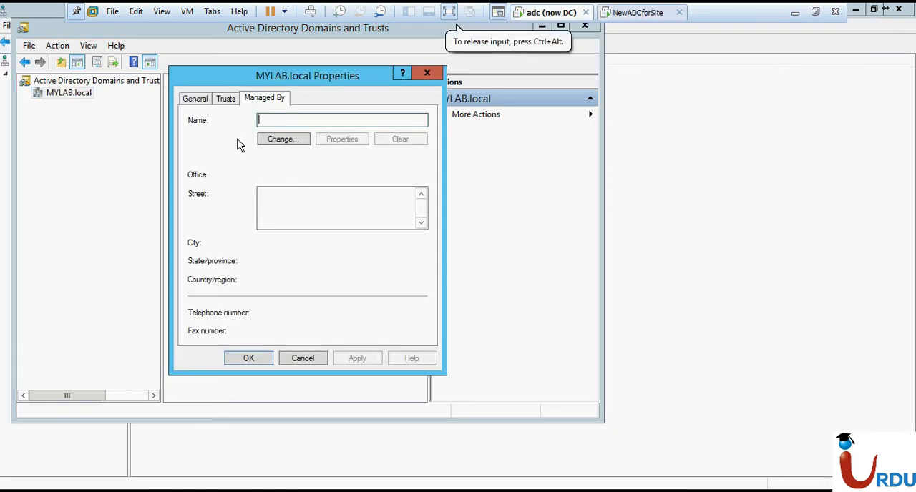
{"action": "left_click", "coordinate": [228, 100]}
{"action": "left_click", "coordinate": [249, 358]}
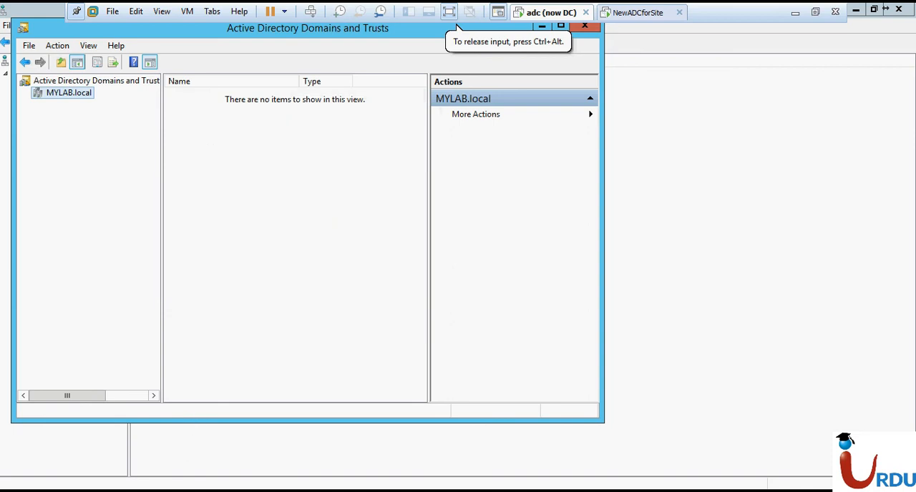
{"action": "left_click", "coordinate": [585, 27]}
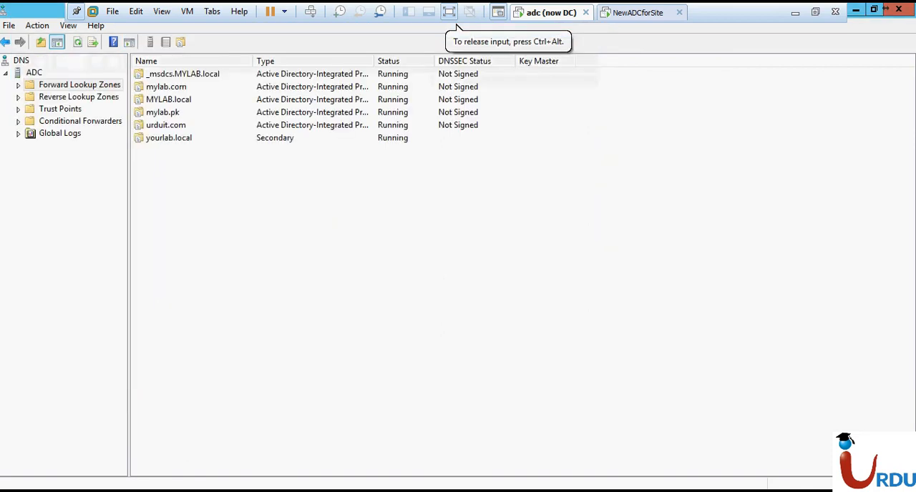
Open Active Directory Users and Computers by running dsa.msc
{"action": "key", "text": "super+r"}
{"action": "type", "text": "d"}
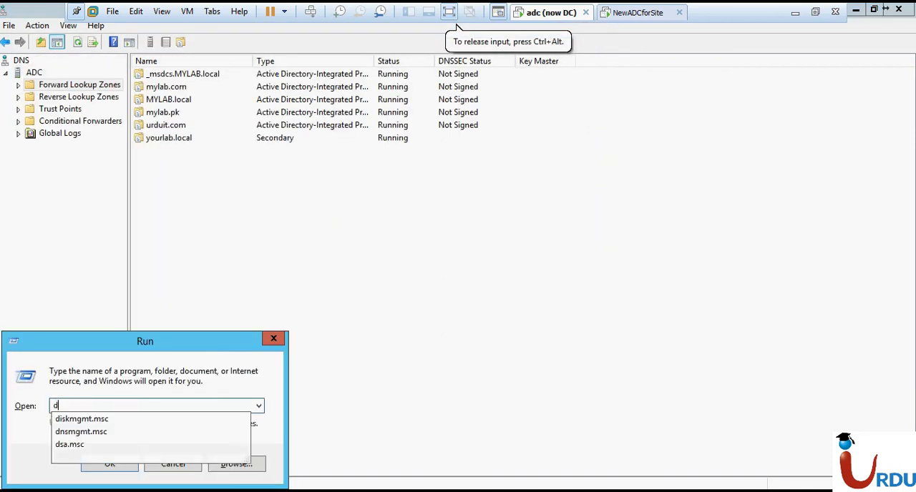
{"action": "type", "text": "sa.msc"}
{"action": "key", "text": "Return"}
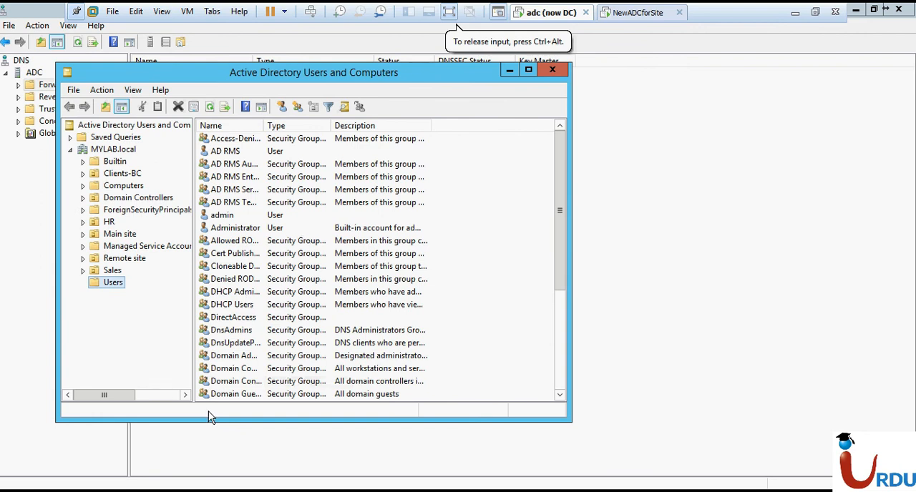
Open the advanced sharing permissions of the share folder on Local Disk (C:)
{"action": "left_click", "coordinate": [135, 491]}
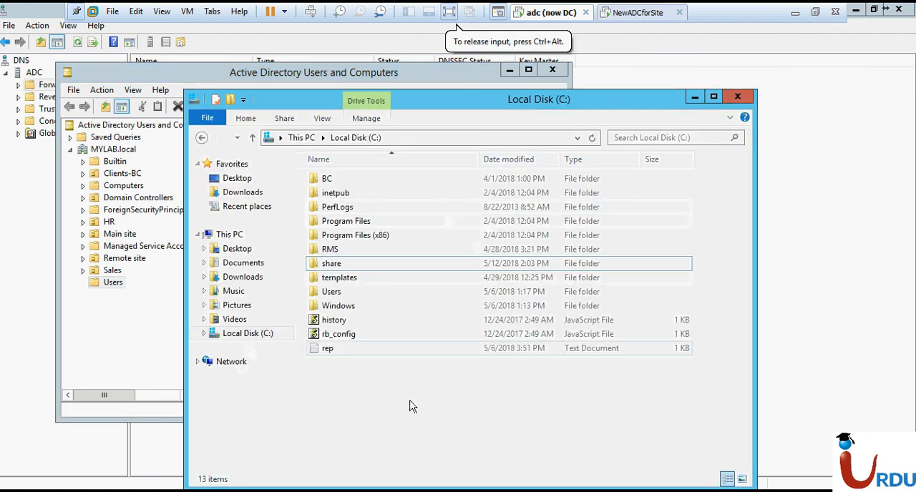
{"action": "left_click", "coordinate": [340, 266]}
{"action": "right_click", "coordinate": [339, 267]}
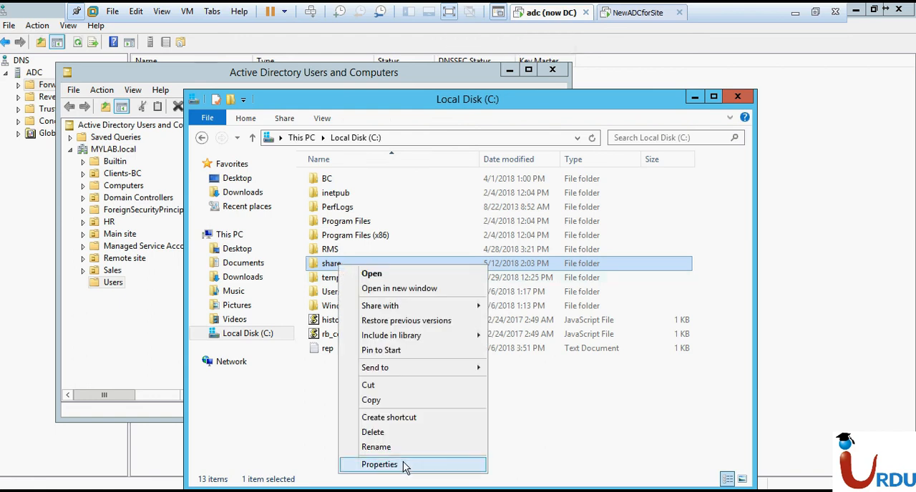
{"action": "left_click", "coordinate": [379, 464]}
{"action": "left_click", "coordinate": [395, 195]}
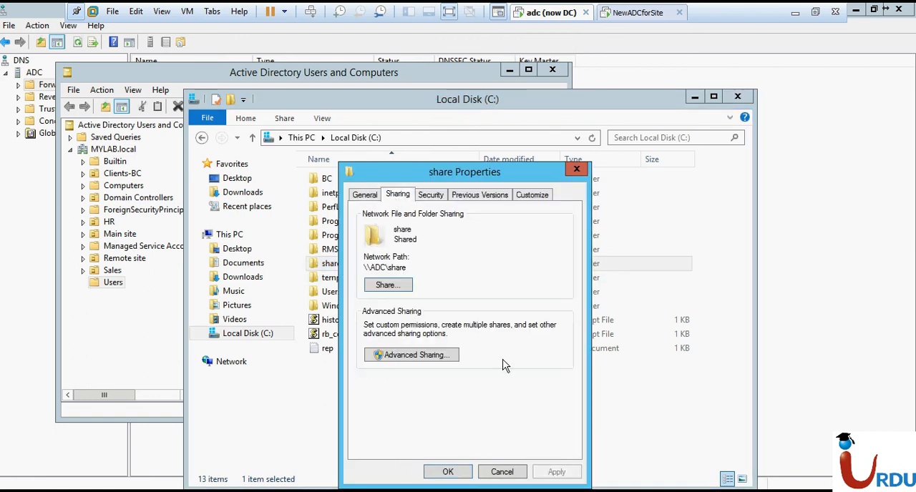
{"action": "left_click", "coordinate": [448, 356]}
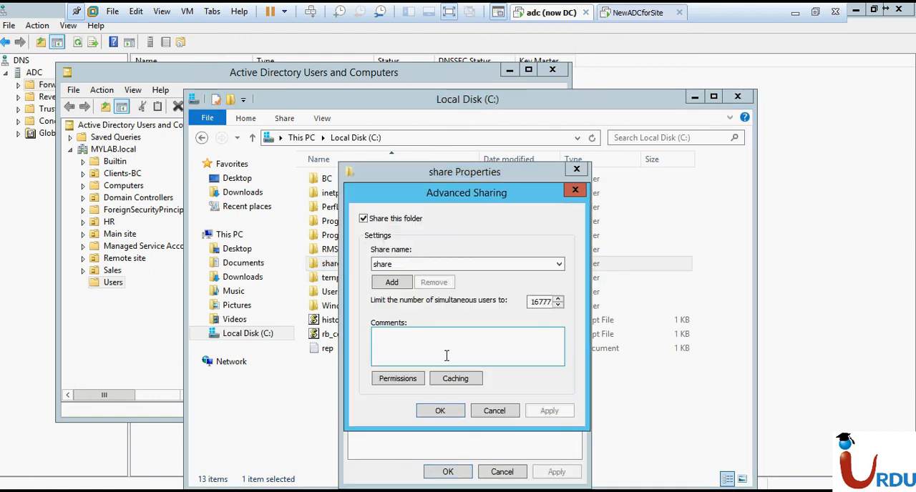
{"action": "left_click", "coordinate": [406, 376]}
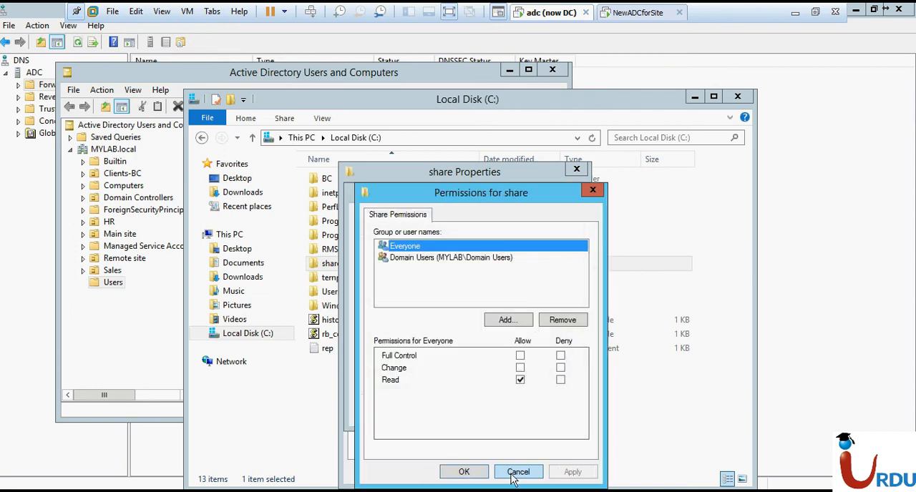
Start adding an entry to the share permissions and set the search location to yourlab.local
{"action": "left_click", "coordinate": [498, 319]}
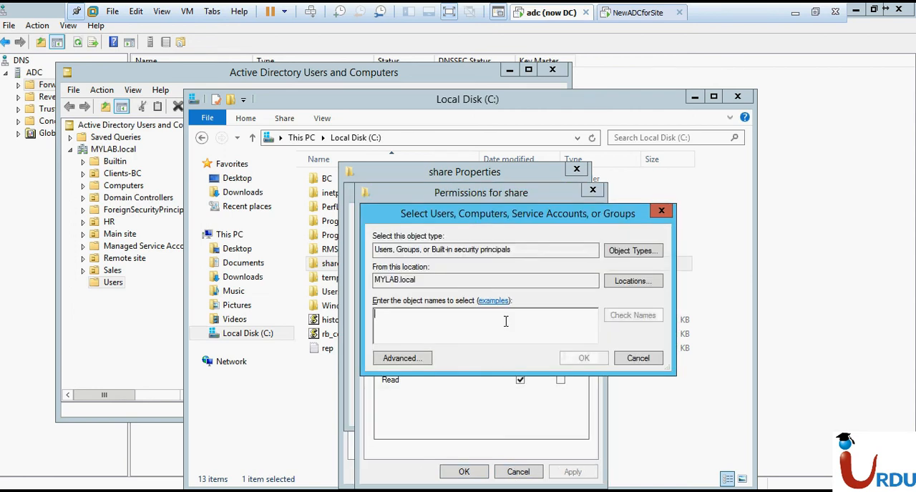
{"action": "left_click", "coordinate": [633, 279]}
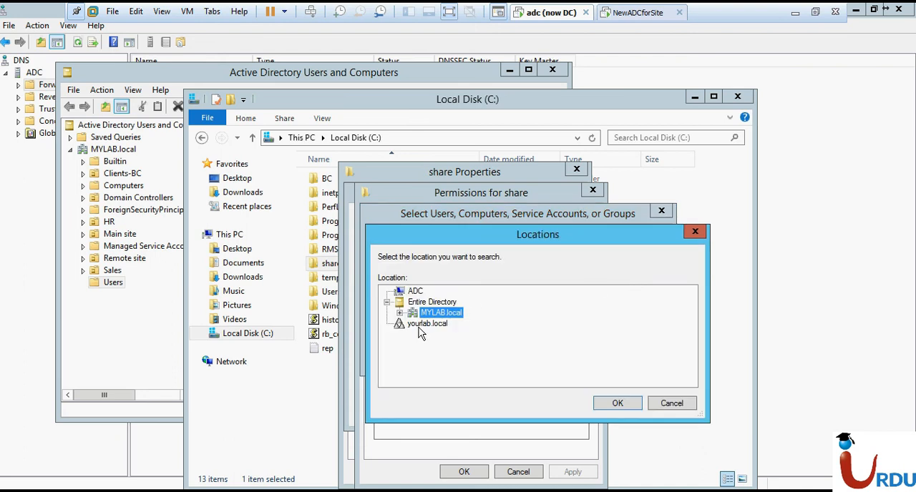
{"action": "left_click", "coordinate": [399, 313]}
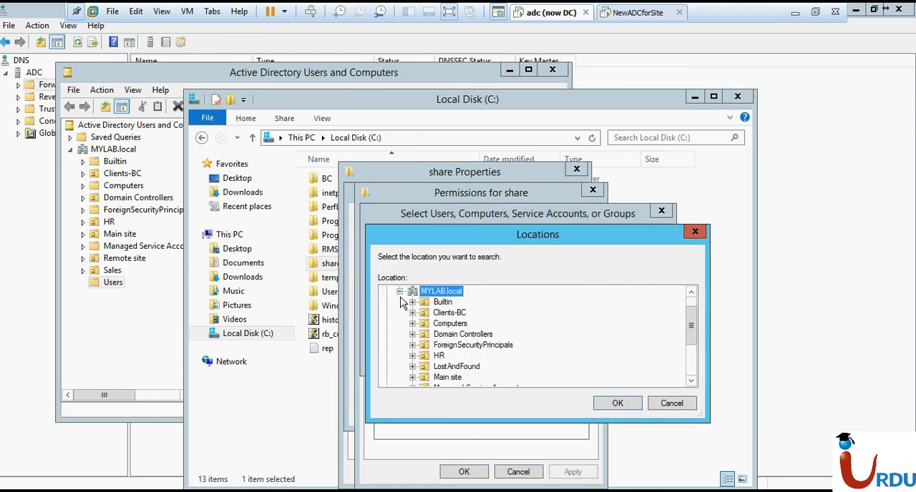
{"action": "left_click", "coordinate": [399, 292]}
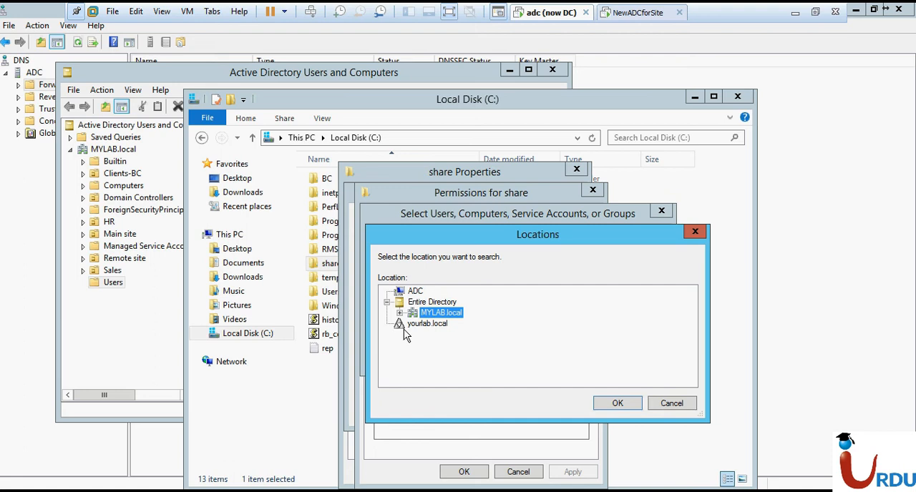
{"action": "left_click", "coordinate": [405, 327]}
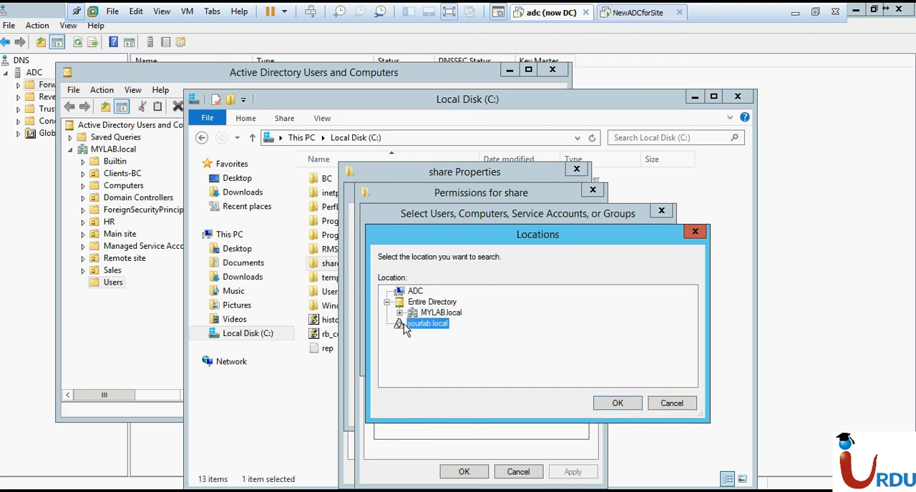
{"action": "left_click", "coordinate": [613, 405]}
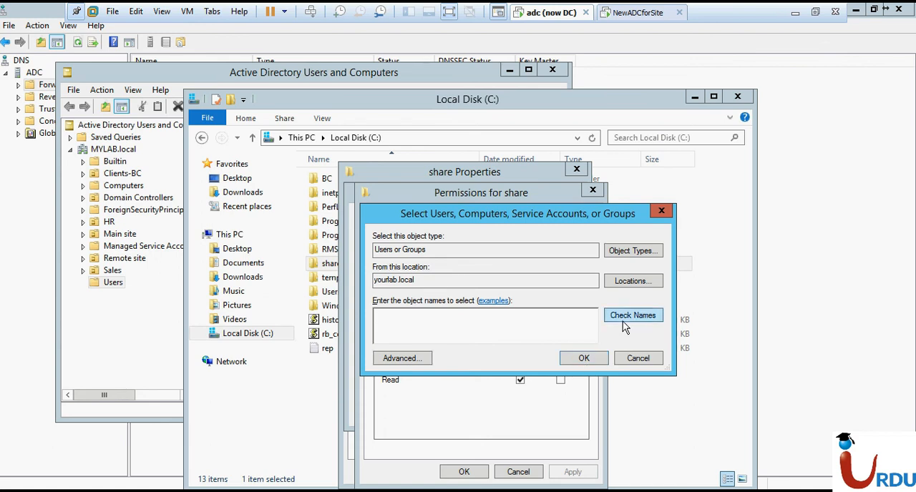
Find the Domain Users group of yourlab.local and add it to the share permissions
{"action": "left_click", "coordinate": [402, 358]}
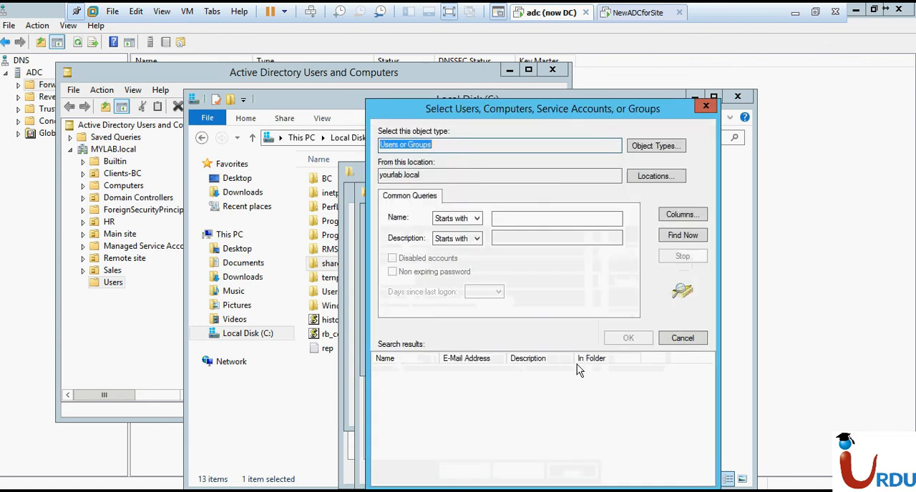
{"action": "left_click", "coordinate": [694, 237]}
{"action": "left_click_drag", "start_coordinate": [705, 382], "coordinate": [709, 417]}
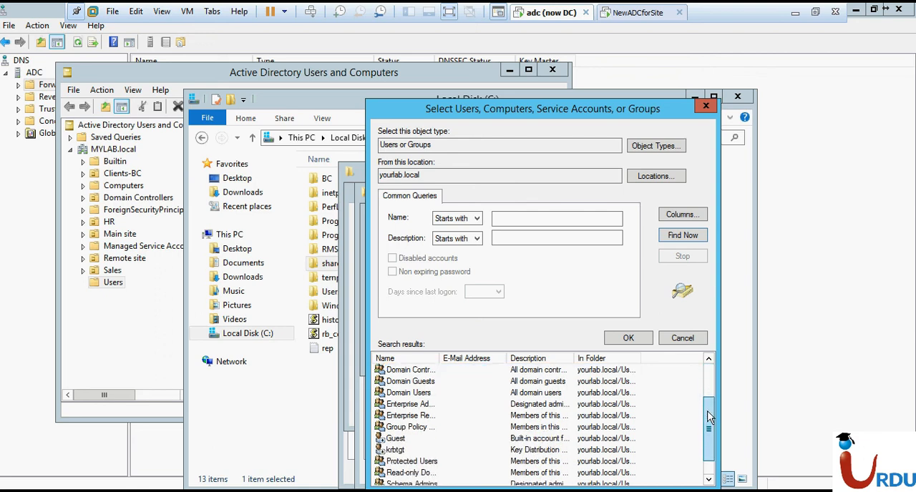
{"action": "double_click", "coordinate": [475, 392]}
{"action": "left_click", "coordinate": [583, 358]}
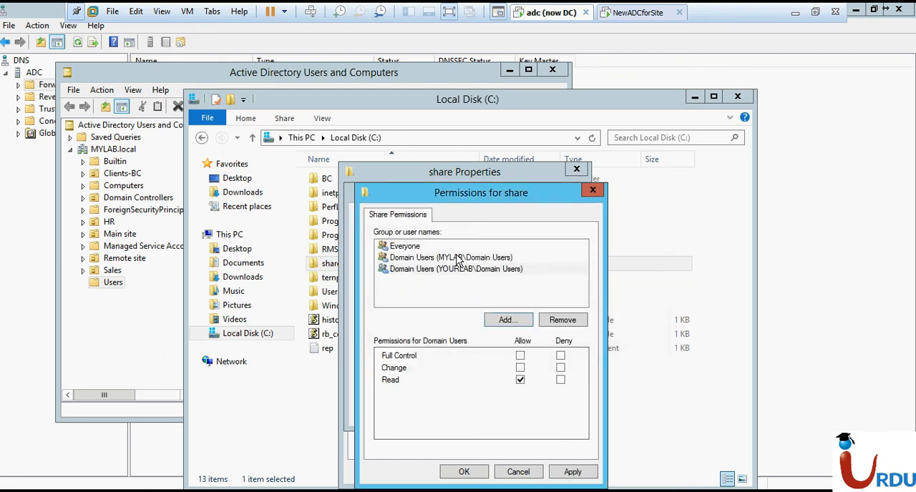
Apply the share permissions and close the share folder's sharing settings and properties
{"action": "left_click", "coordinate": [563, 477]}
{"action": "left_click", "coordinate": [463, 472]}
{"action": "left_click", "coordinate": [442, 470]}
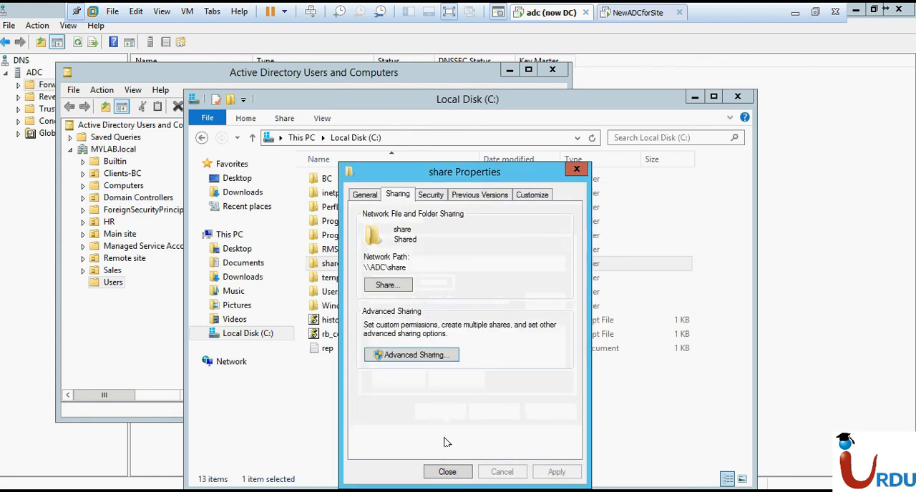
{"action": "left_click", "coordinate": [445, 471]}
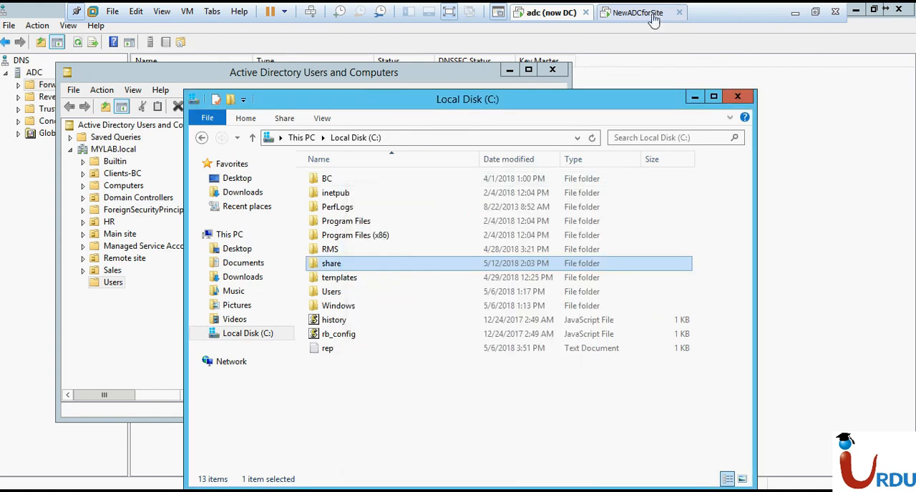
Switch to the NewADCforSite virtual machine and open the share folder on \\20.20.20.20 to test access
{"action": "left_click", "coordinate": [637, 13]}
{"action": "key", "text": "super+r"}
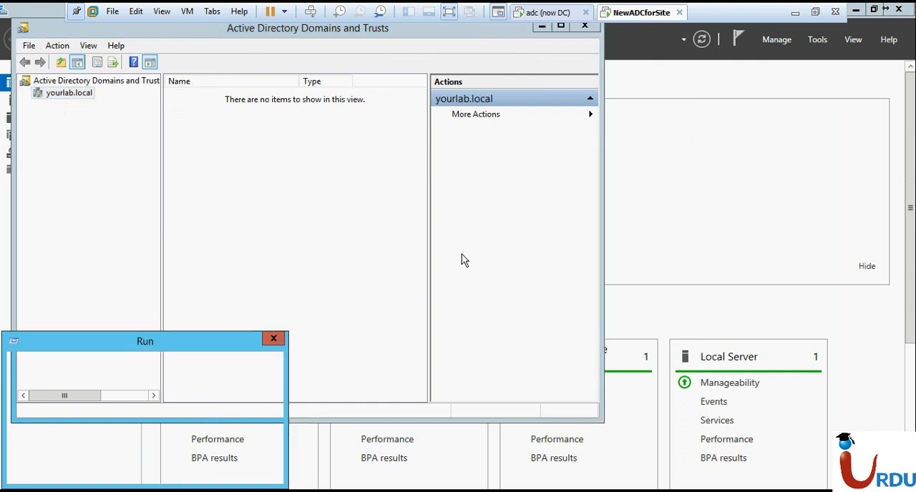
{"action": "type", "text": "\\\\20.20.20.20"}
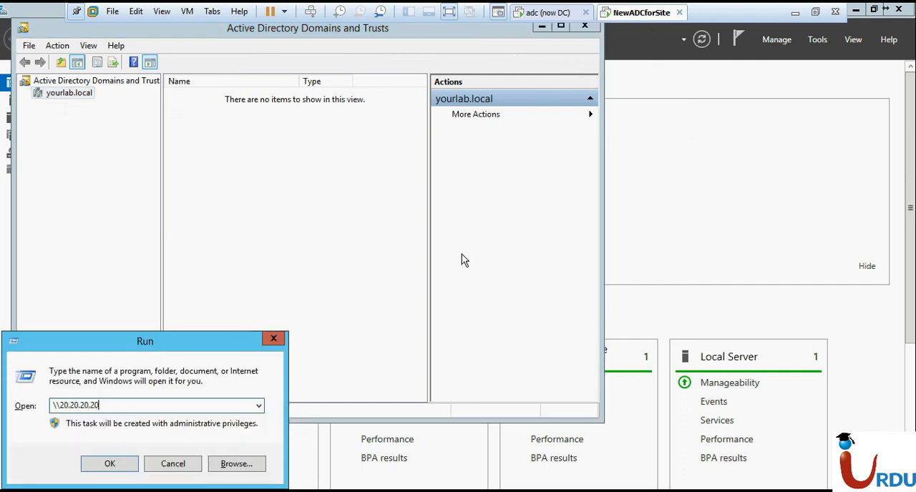
{"action": "key", "text": "Return"}
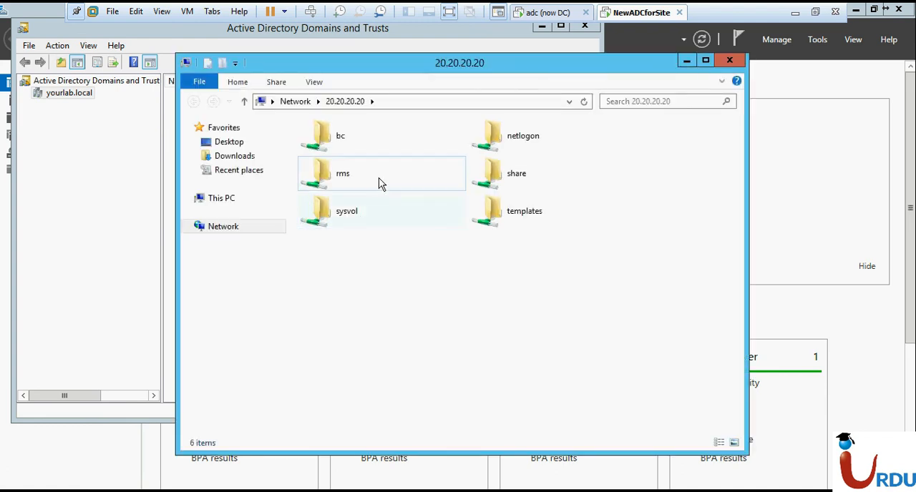
{"action": "double_click", "coordinate": [505, 172]}
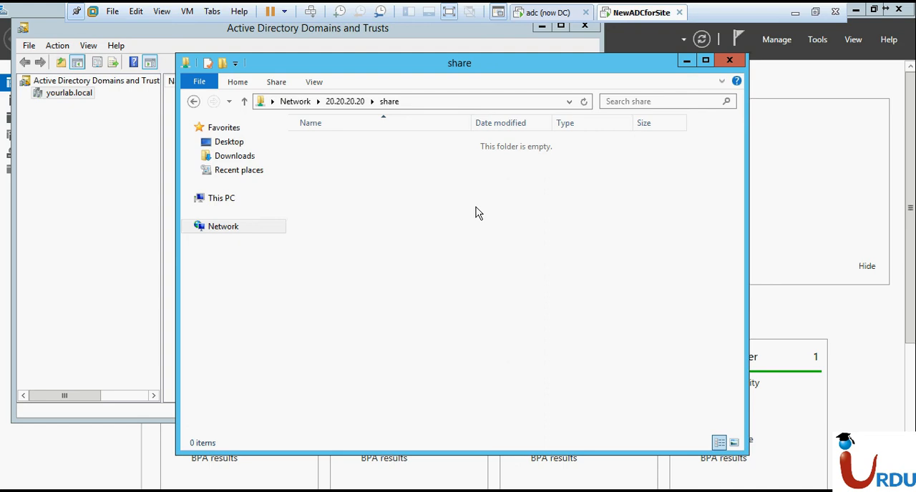
Create a new folder named share on Local Disk (C:) of this server
{"action": "key", "text": "super+e"}
{"action": "left_click", "coordinate": [419, 317]}
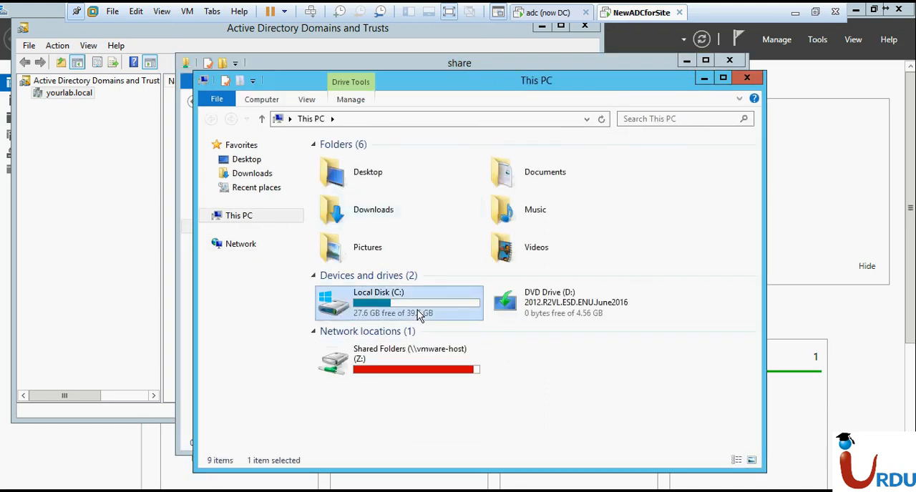
{"action": "double_click", "coordinate": [420, 317]}
{"action": "right_click", "coordinate": [442, 320]}
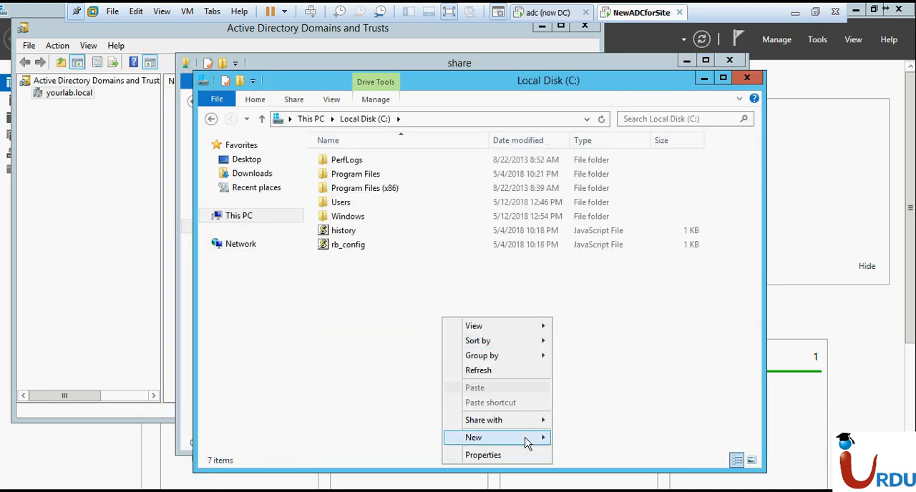
{"action": "mouse_move", "coordinate": [526, 440]}
{"action": "left_click", "coordinate": [593, 345]}
{"action": "type", "text": "share"}
{"action": "key", "text": "Return"}
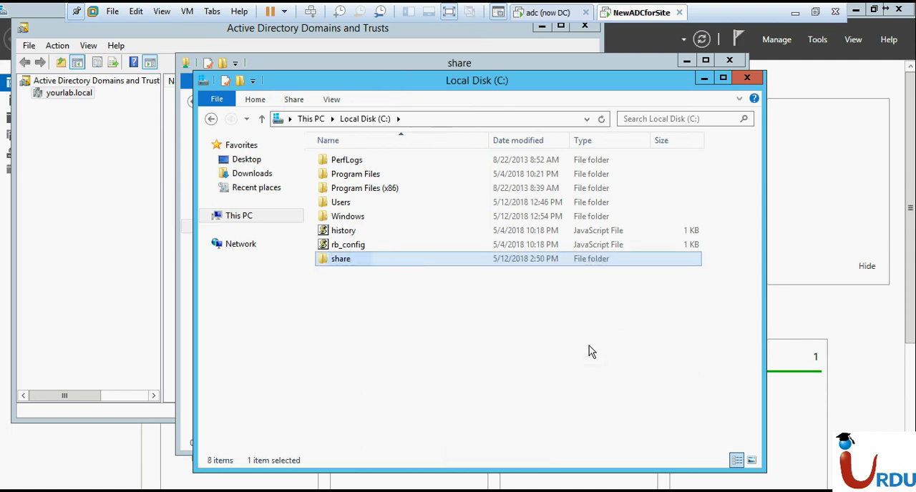
Enable sharing for the new share folder in its advanced sharing settings
{"action": "right_click", "coordinate": [484, 261]}
{"action": "left_click", "coordinate": [501, 462]}
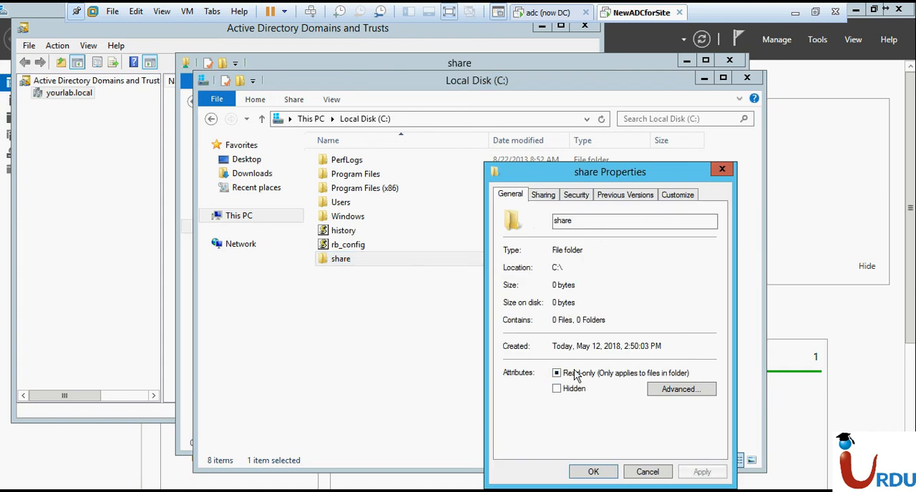
{"action": "left_click", "coordinate": [548, 198]}
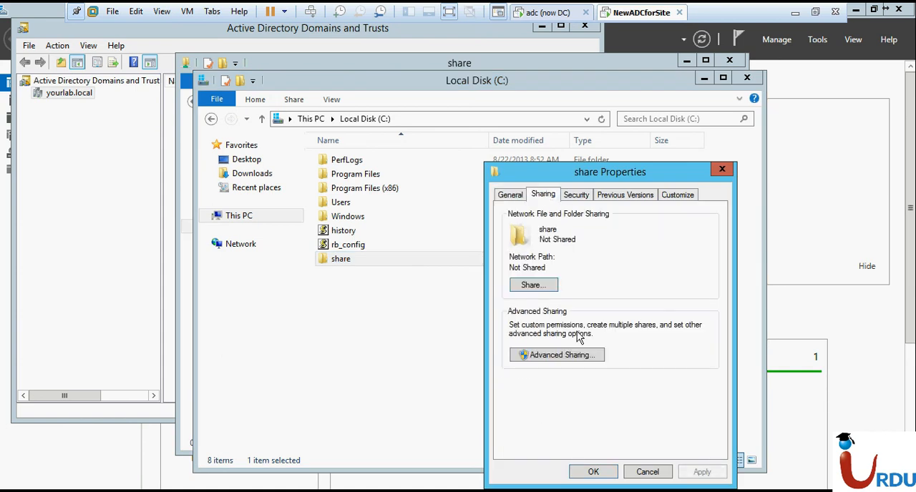
{"action": "left_click", "coordinate": [563, 356]}
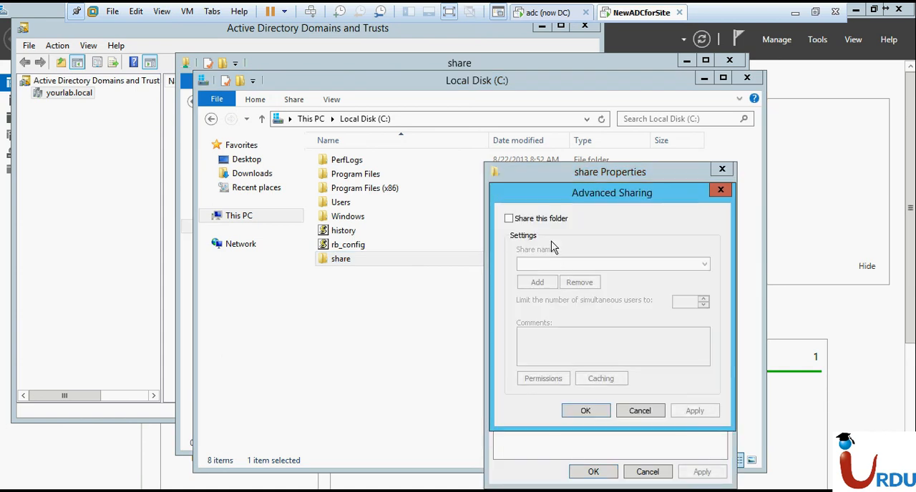
{"action": "left_click", "coordinate": [544, 219]}
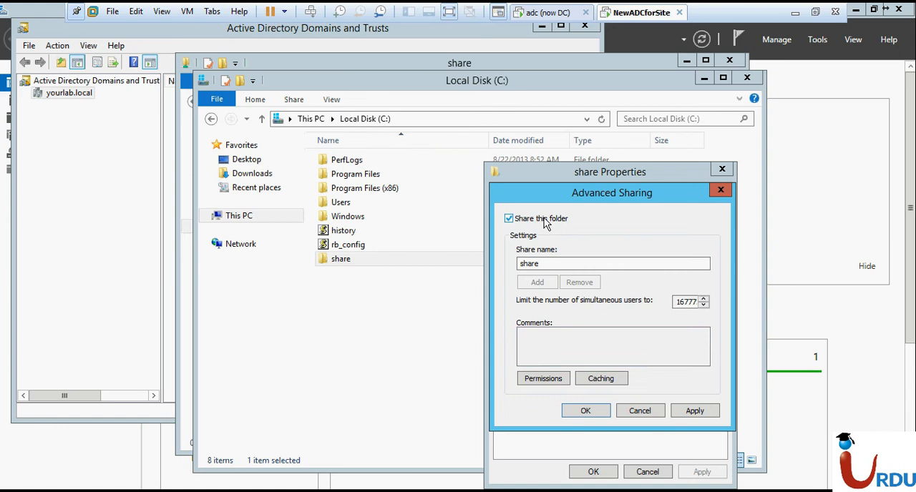
Start adding an entry to the new folder's share permissions and set the search location to MYLAB.local
{"action": "left_click", "coordinate": [543, 378]}
{"action": "left_click", "coordinate": [670, 323]}
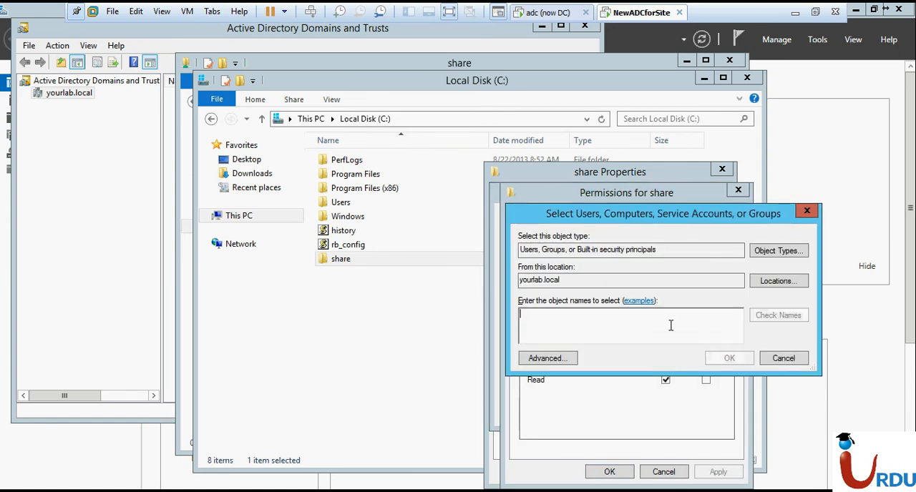
{"action": "left_click", "coordinate": [792, 282]}
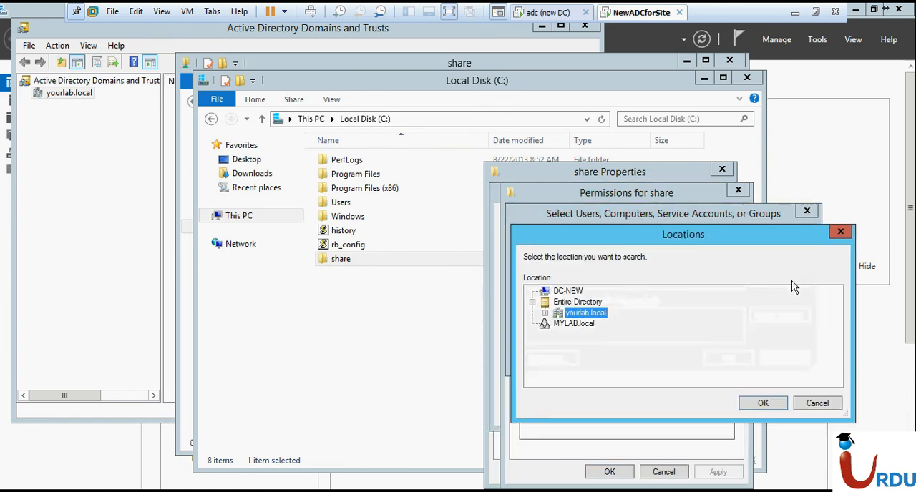
{"action": "left_click", "coordinate": [569, 324]}
{"action": "left_click", "coordinate": [763, 404]}
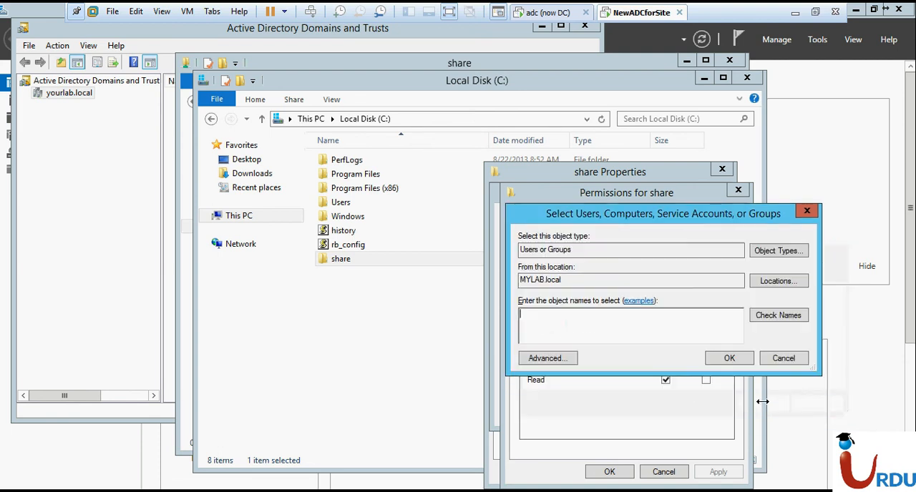
Search all MYLAB.local accounts and add the last listed HR user to the share folder's permissions
{"action": "left_click", "coordinate": [556, 356]}
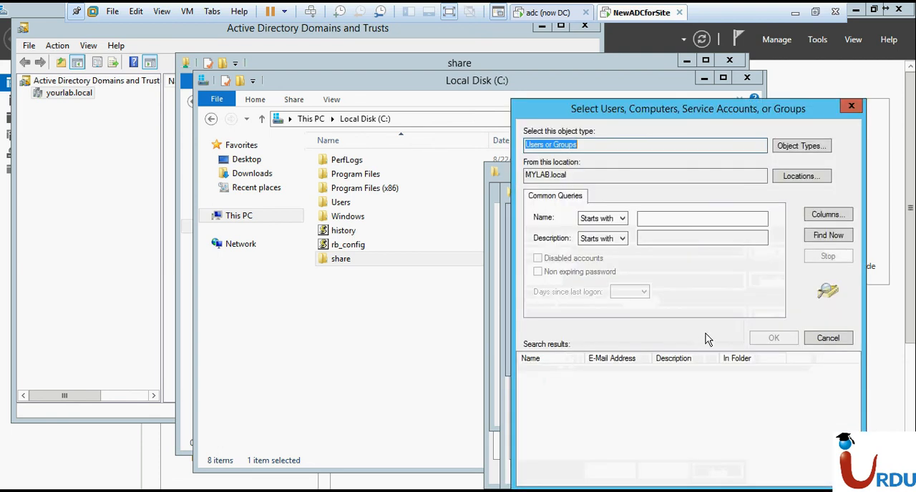
{"action": "left_click", "coordinate": [828, 235]}
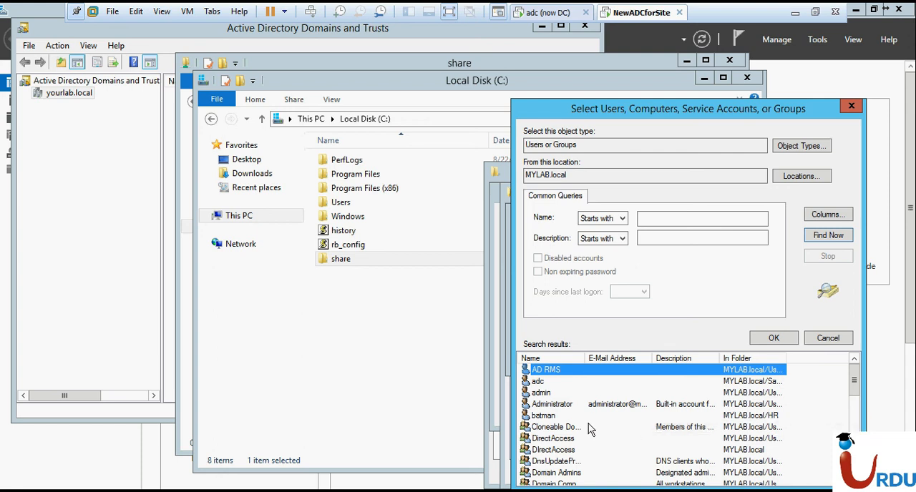
{"action": "left_click_drag", "start_coordinate": [853, 390], "coordinate": [854, 433]}
{"action": "left_click", "coordinate": [671, 431]}
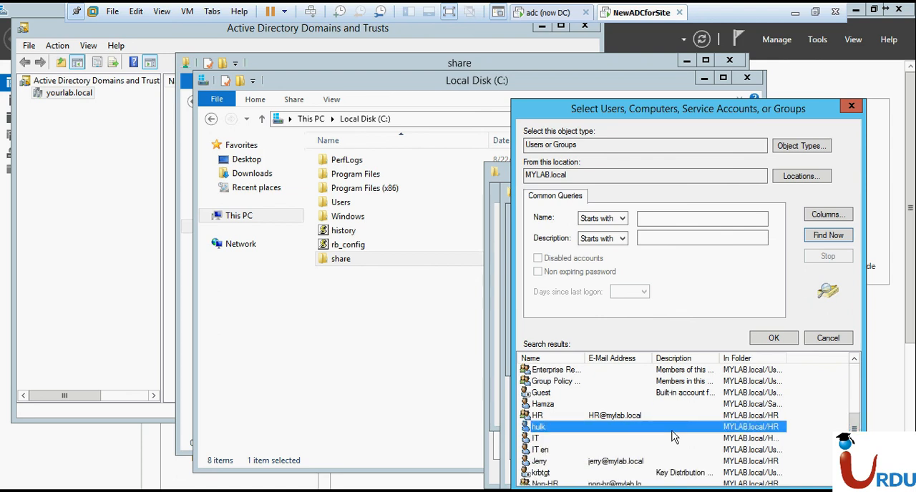
{"action": "key", "text": "t"}
{"action": "key", "text": "t"}
{"action": "key", "text": "t"}
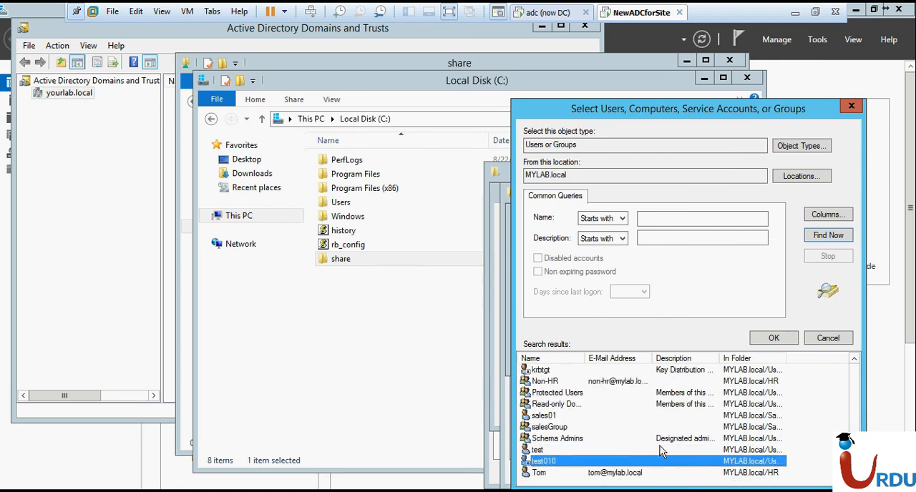
{"action": "double_click", "coordinate": [634, 475]}
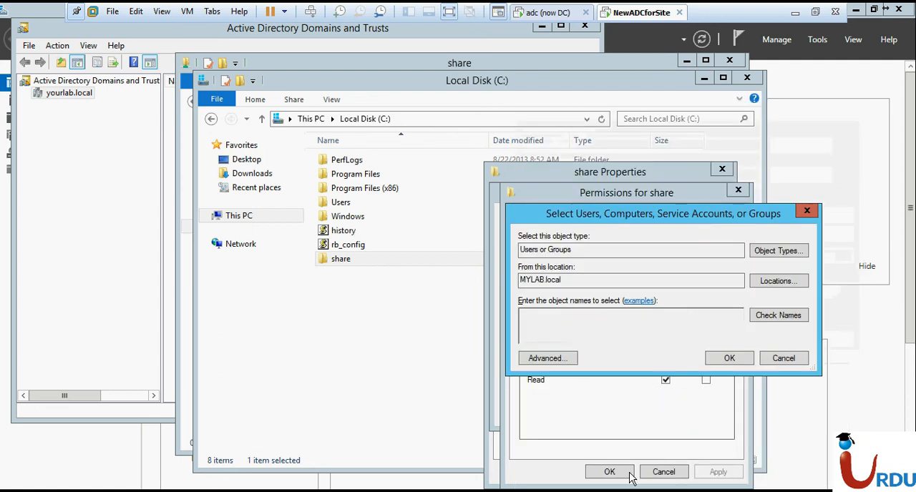
{"action": "left_click", "coordinate": [724, 360]}
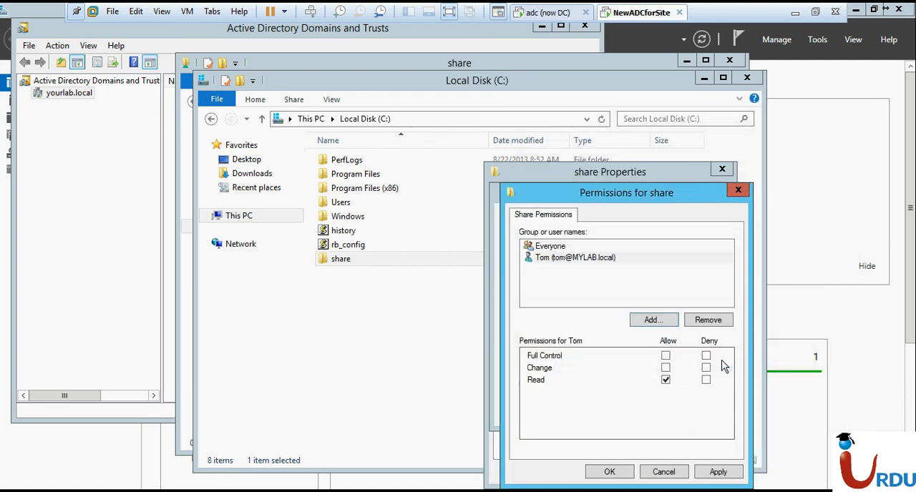
Add the user with the same first name from yourlab.local to the share folder's permissions
{"action": "left_click", "coordinate": [655, 321]}
{"action": "left_click", "coordinate": [777, 282]}
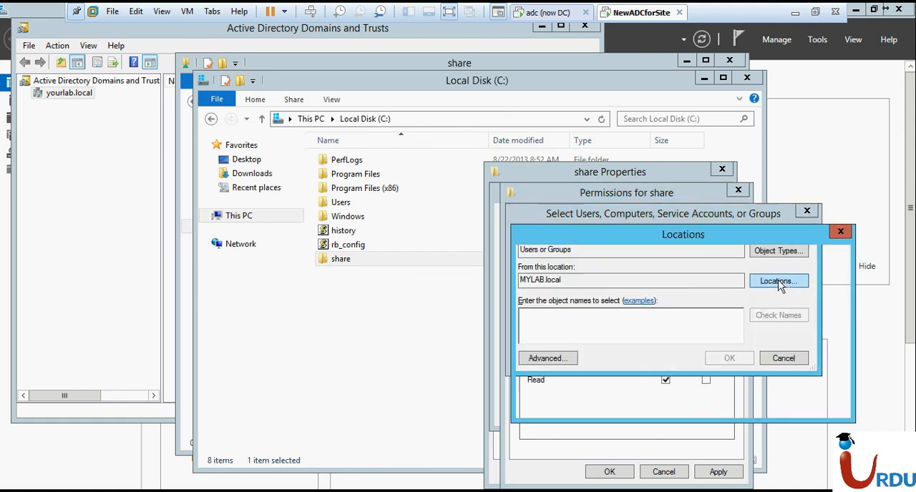
{"action": "double_click", "coordinate": [568, 303]}
{"action": "double_click", "coordinate": [568, 313]}
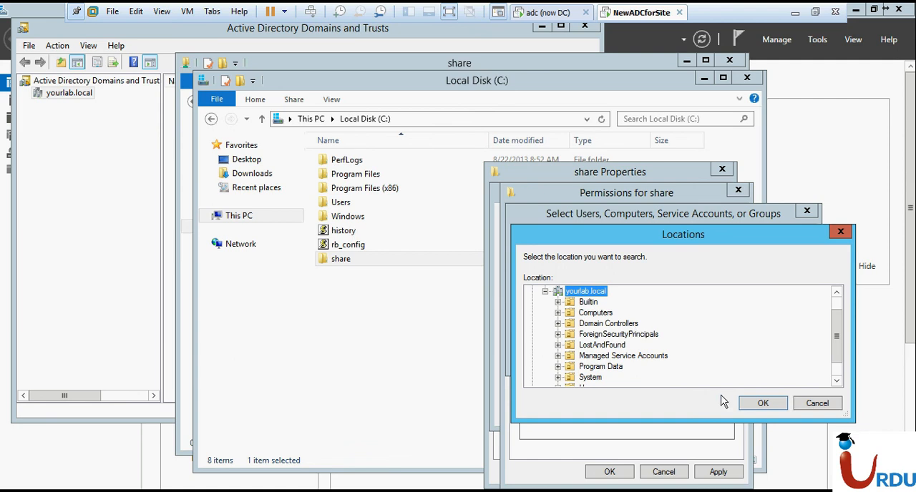
{"action": "left_click", "coordinate": [744, 402]}
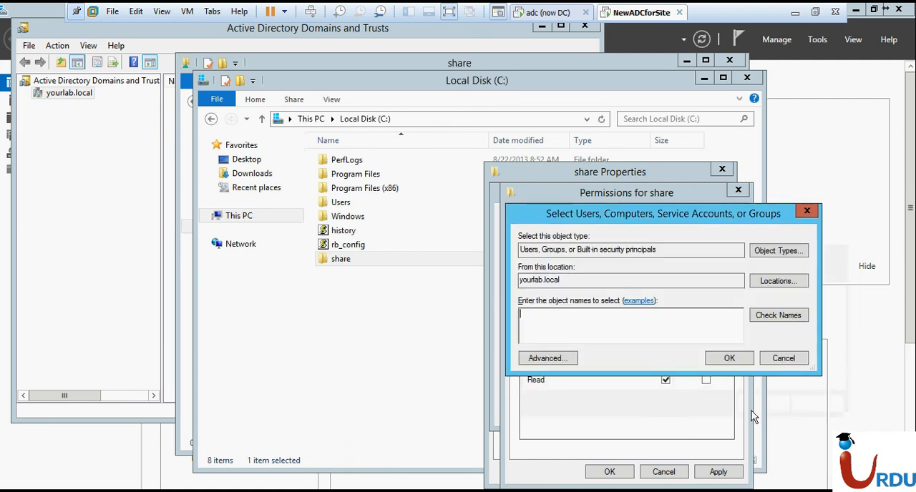
{"action": "left_click", "coordinate": [617, 325]}
{"action": "type", "text": "tom"}
{"action": "key", "text": "alt+c"}
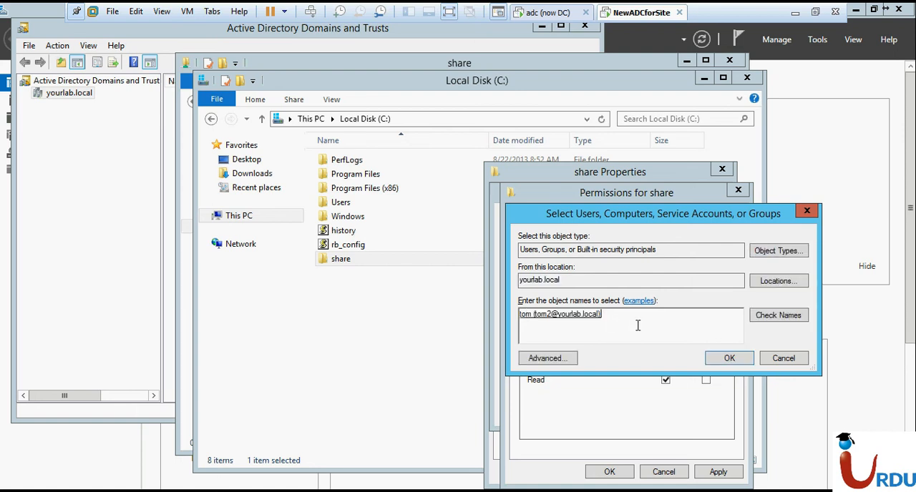
{"action": "left_click", "coordinate": [729, 358]}
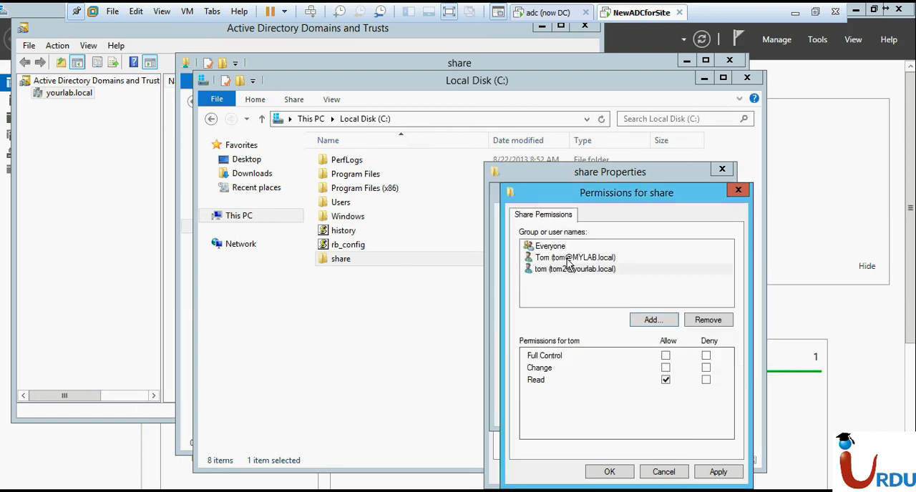
Confirm the share permissions and advanced sharing settings, and close the share folder's properties
{"action": "left_click", "coordinate": [653, 322]}
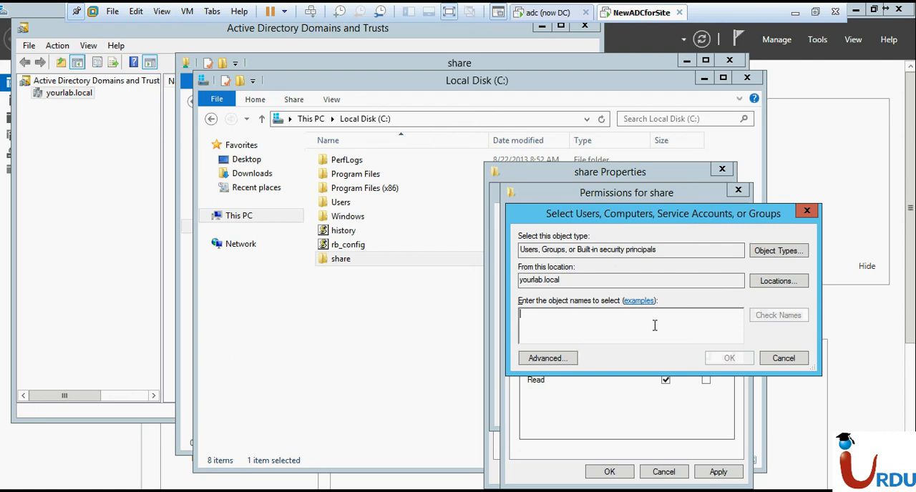
{"action": "left_click", "coordinate": [776, 359]}
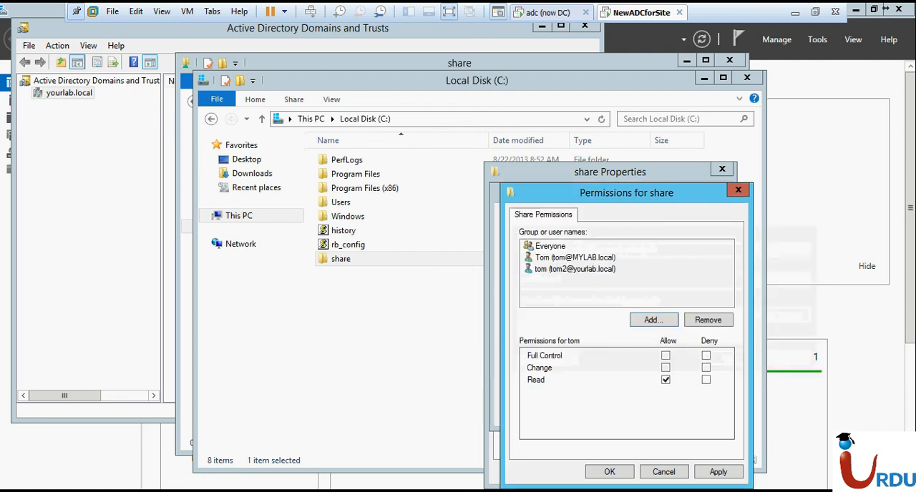
{"action": "left_click", "coordinate": [613, 472]}
{"action": "left_click", "coordinate": [586, 409]}
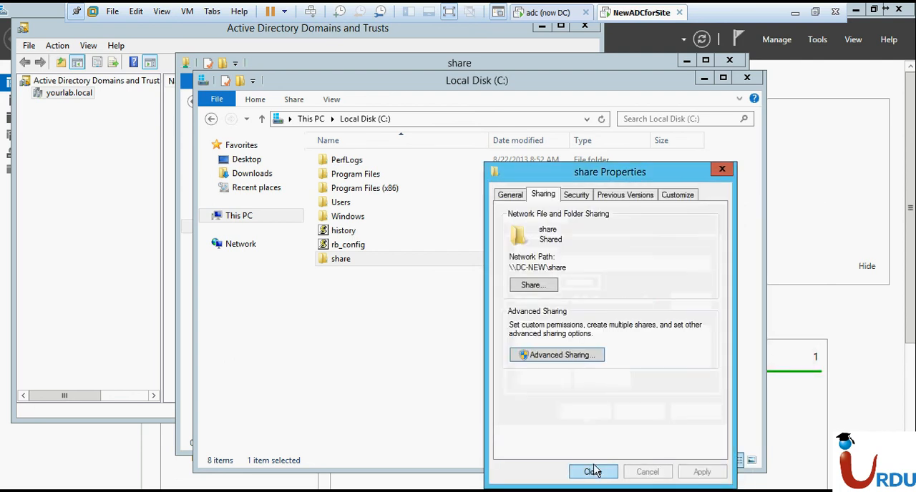
{"action": "left_click", "coordinate": [593, 471]}
Examine the outgoing and incoming trusts of yourlab.local in Active Directory Domains and Trusts
{"action": "left_click", "coordinate": [275, 490]}
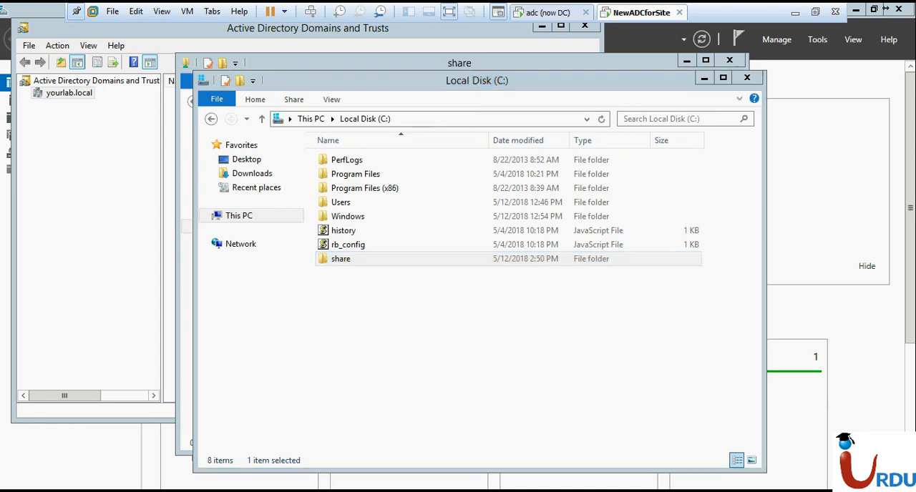
{"action": "right_click", "coordinate": [80, 103]}
{"action": "left_click", "coordinate": [96, 173]}
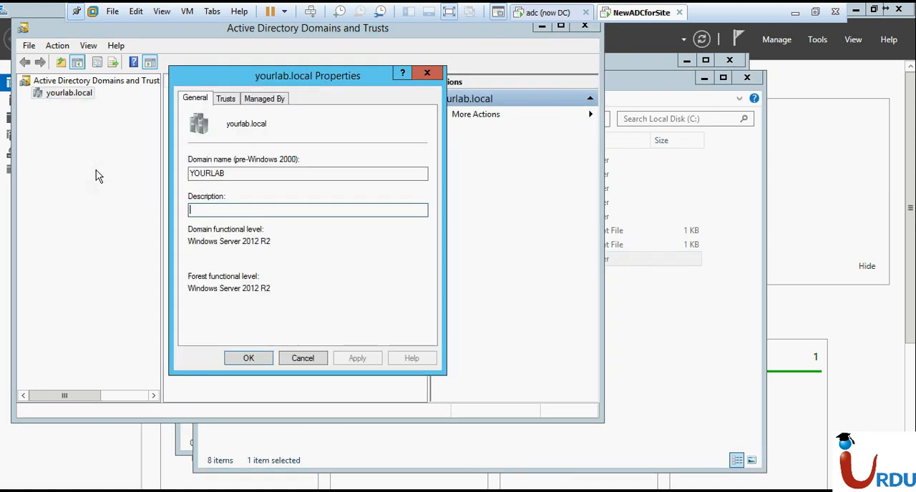
{"action": "left_click", "coordinate": [226, 99]}
{"action": "left_click", "coordinate": [228, 150]}
{"action": "left_click", "coordinate": [231, 268]}
Switch to the adc (now DC) virtual machine and examine the trusts of MYLAB.local in Active Directory Domains and Trusts
{"action": "left_click", "coordinate": [561, 12]}
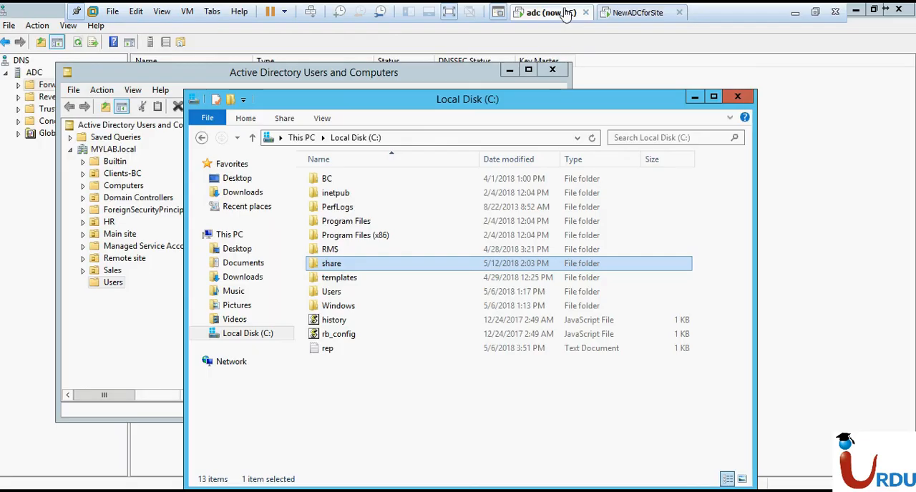
{"action": "left_click", "coordinate": [458, 27]}
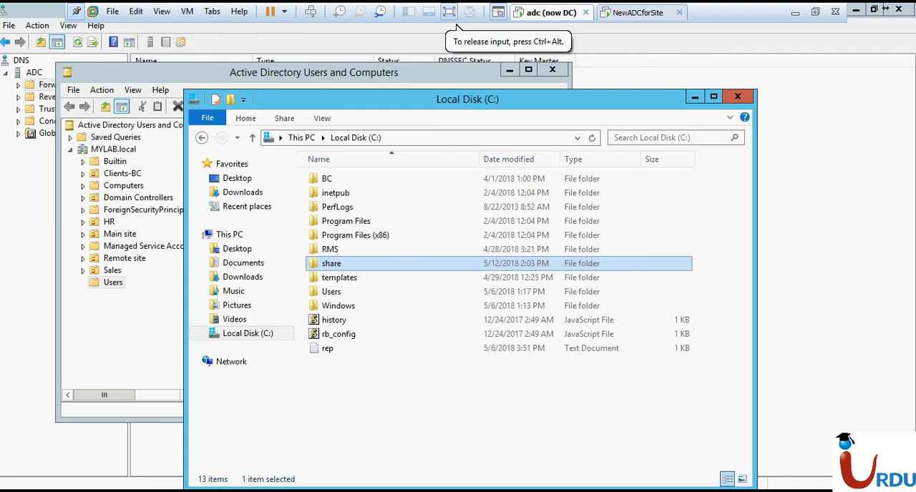
{"action": "left_click", "coordinate": [186, 491]}
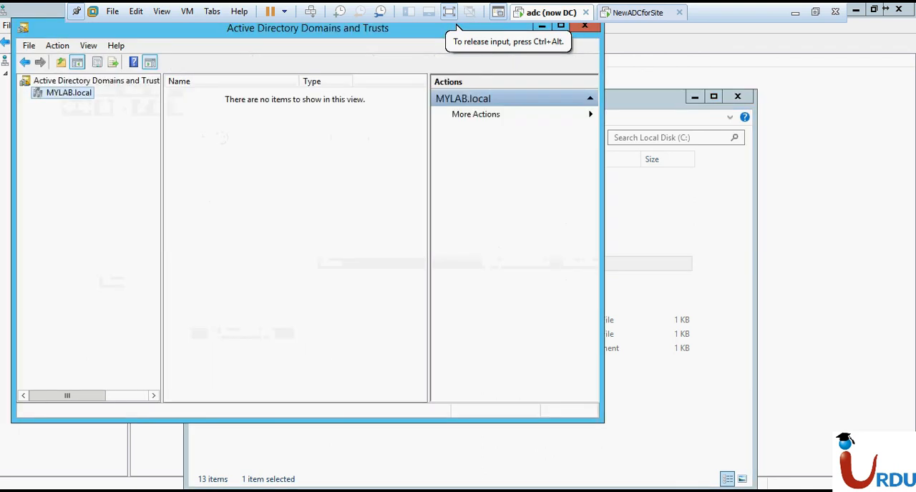
{"action": "right_click", "coordinate": [77, 97]}
{"action": "left_click", "coordinate": [95, 169]}
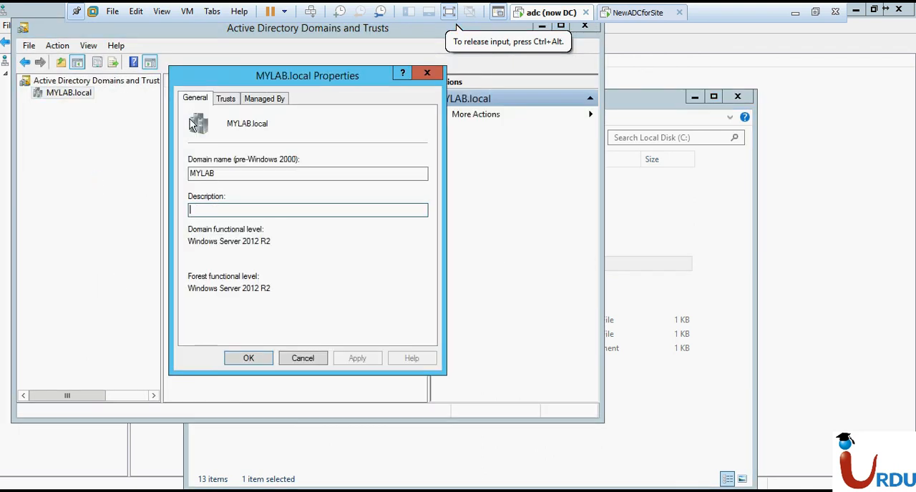
{"action": "left_click", "coordinate": [224, 100]}
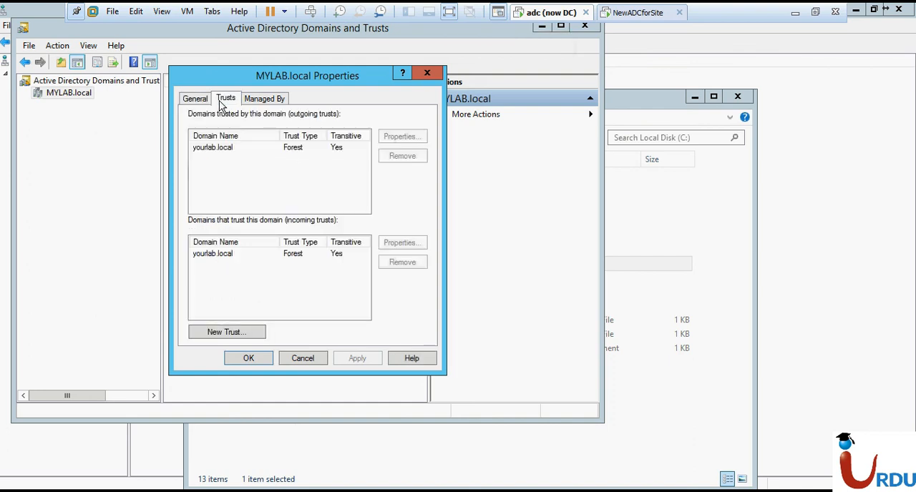